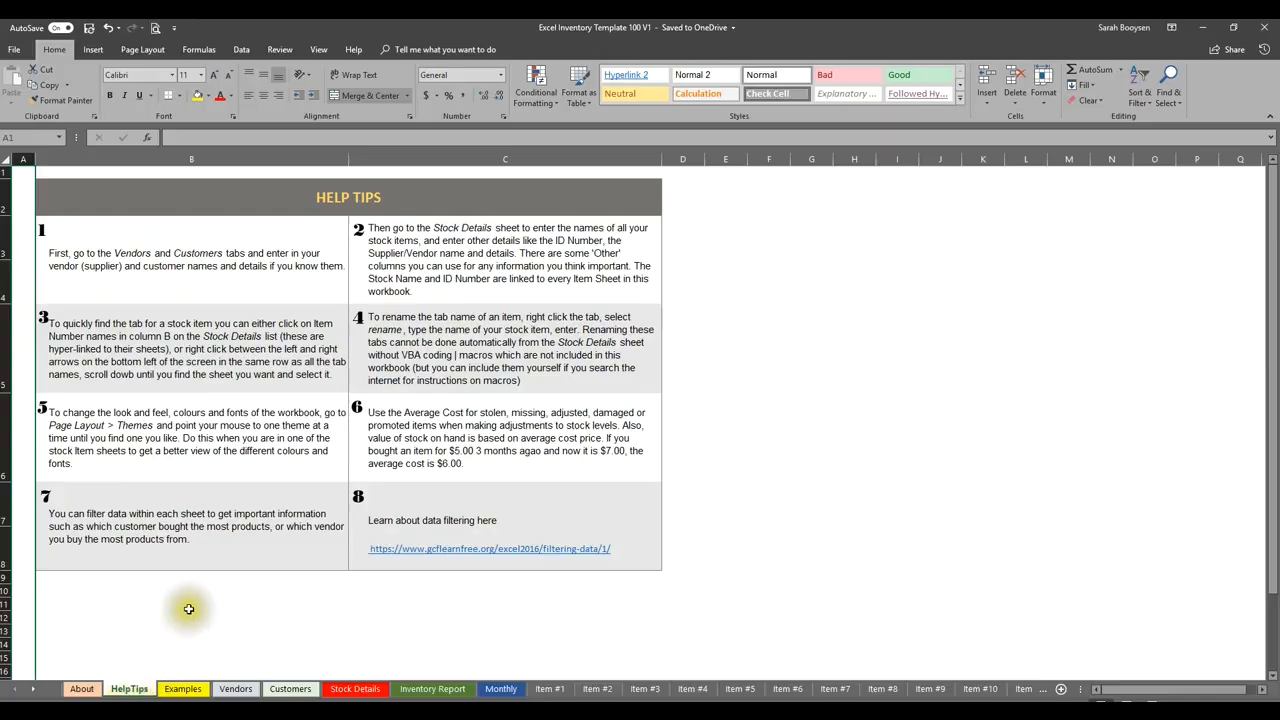
click(252, 258)
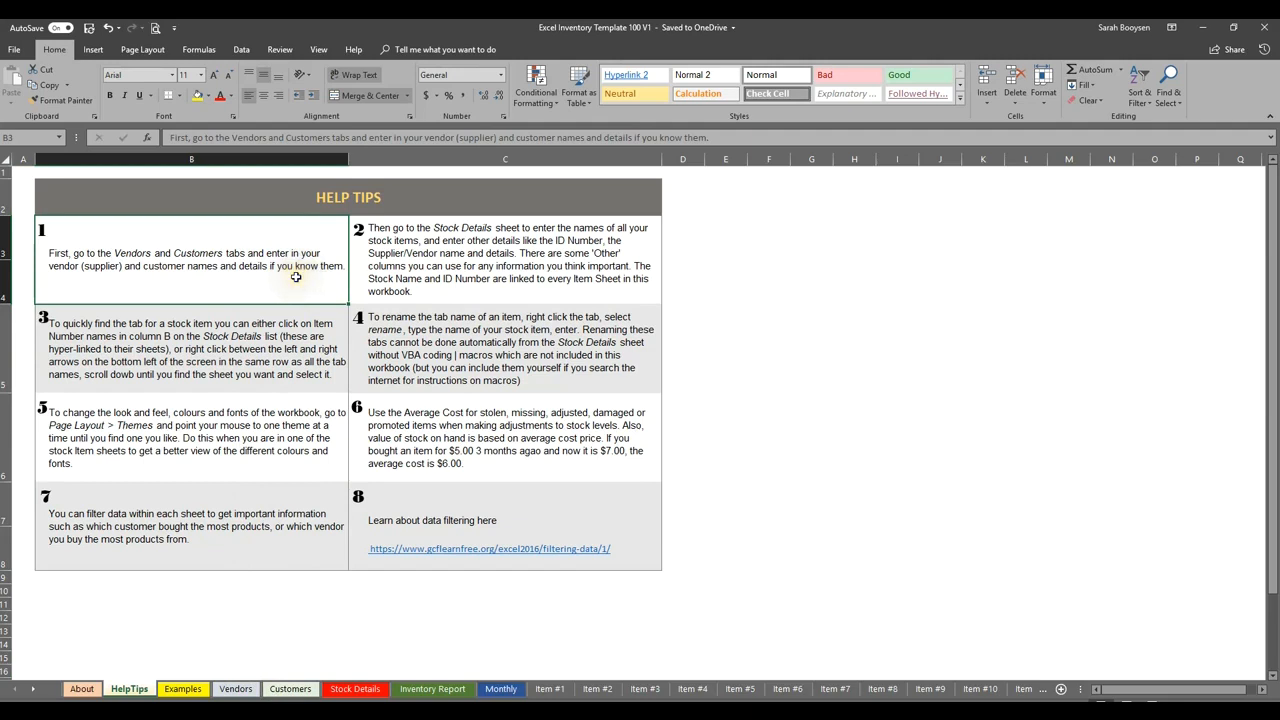
click(442, 257)
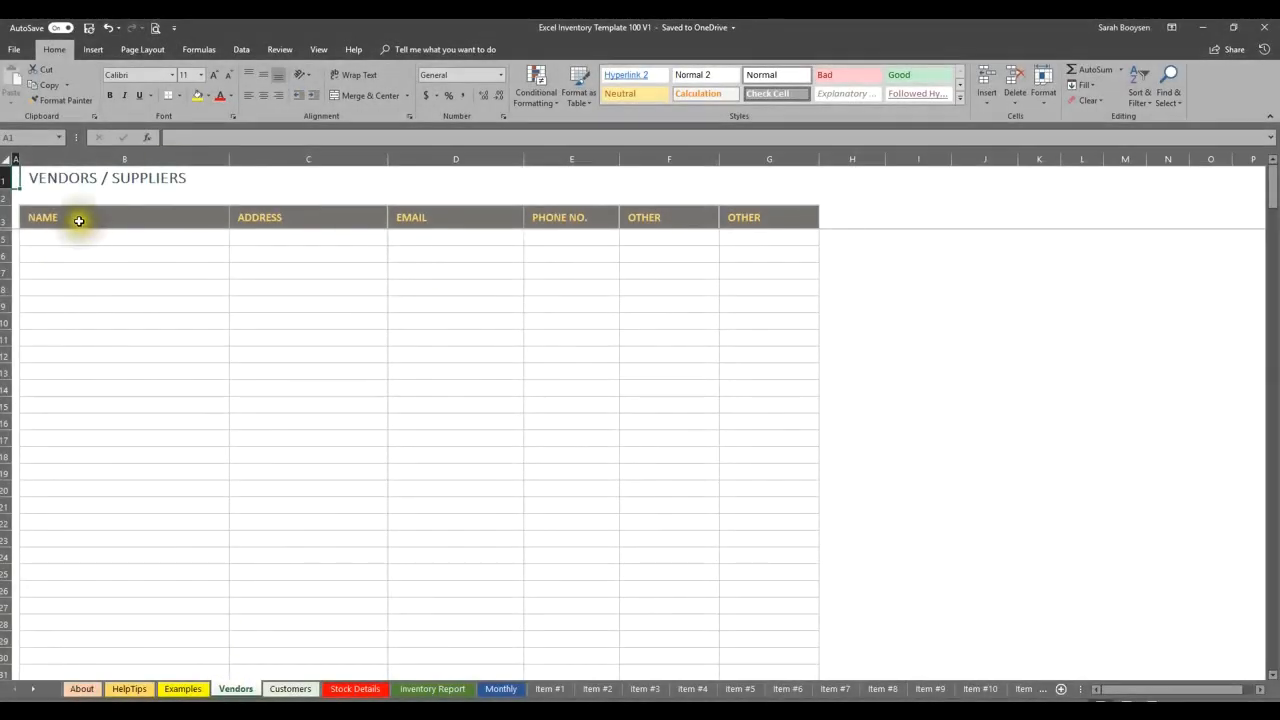
- Enter Example Vendor 1 and Example Supplier 2 as the first two names on the Vendors sheet
click(75, 240)
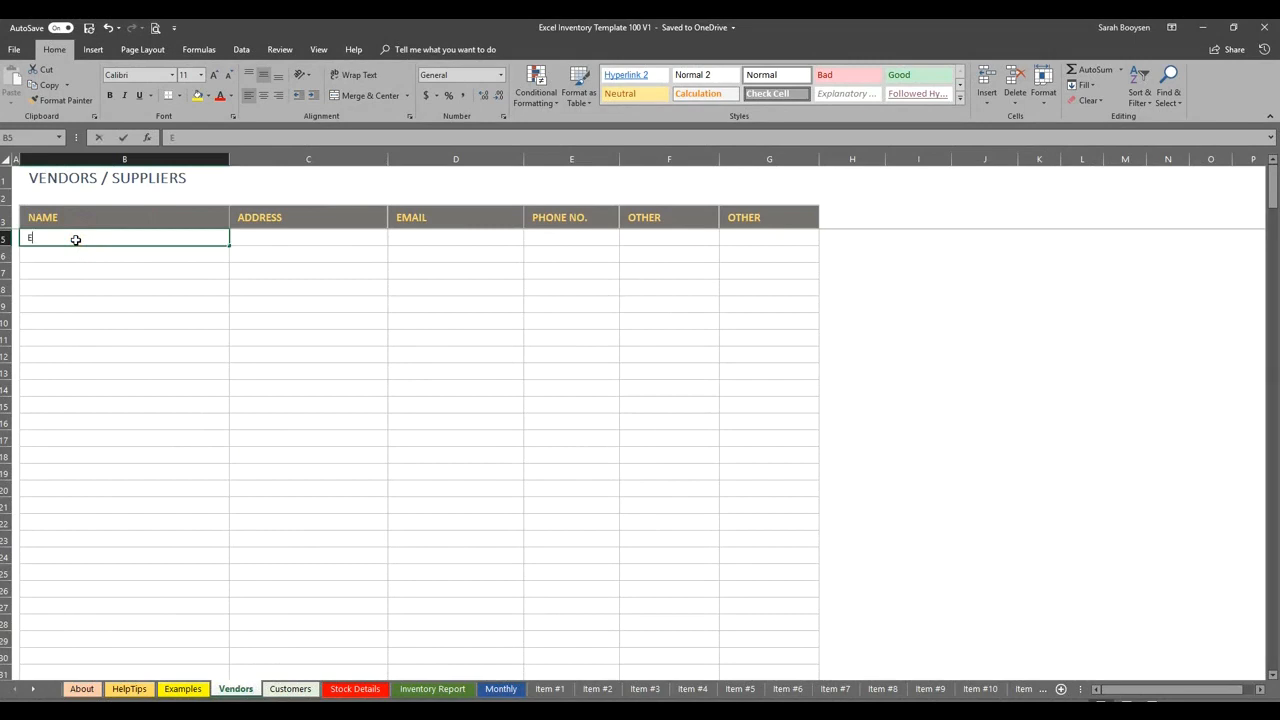
text(Example Vendor 1)
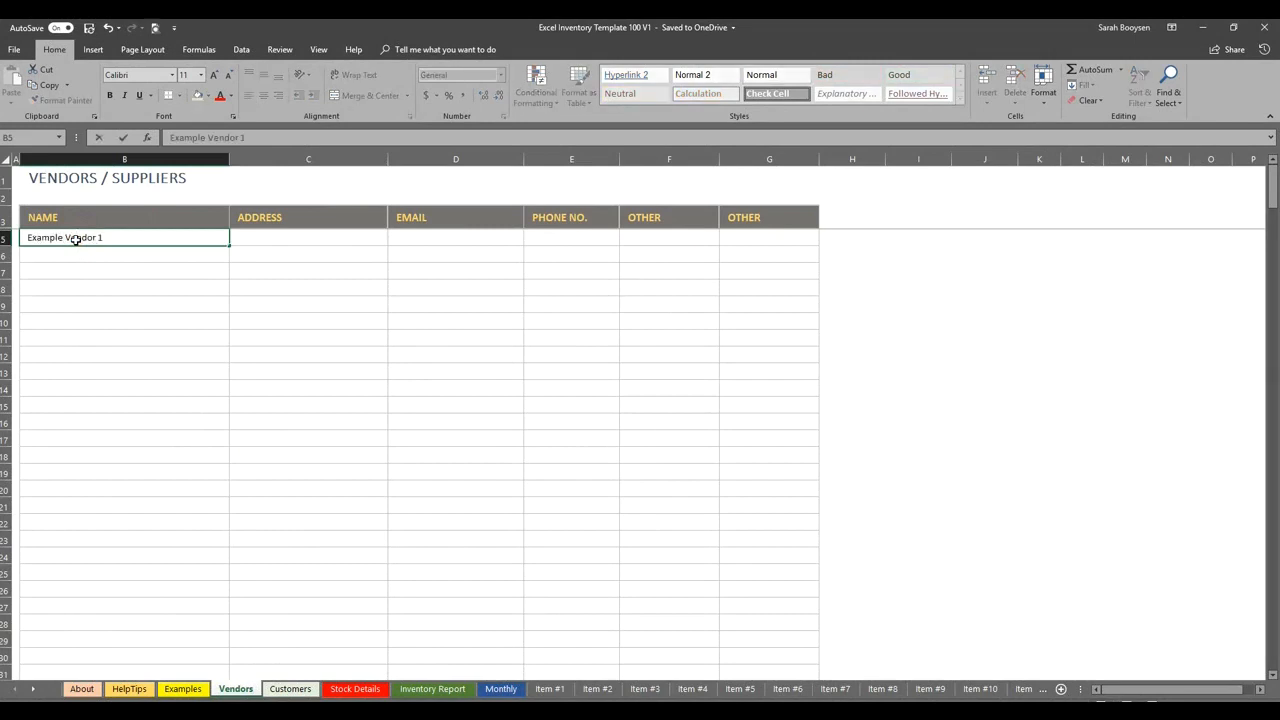
key(Return)
text(Example S)
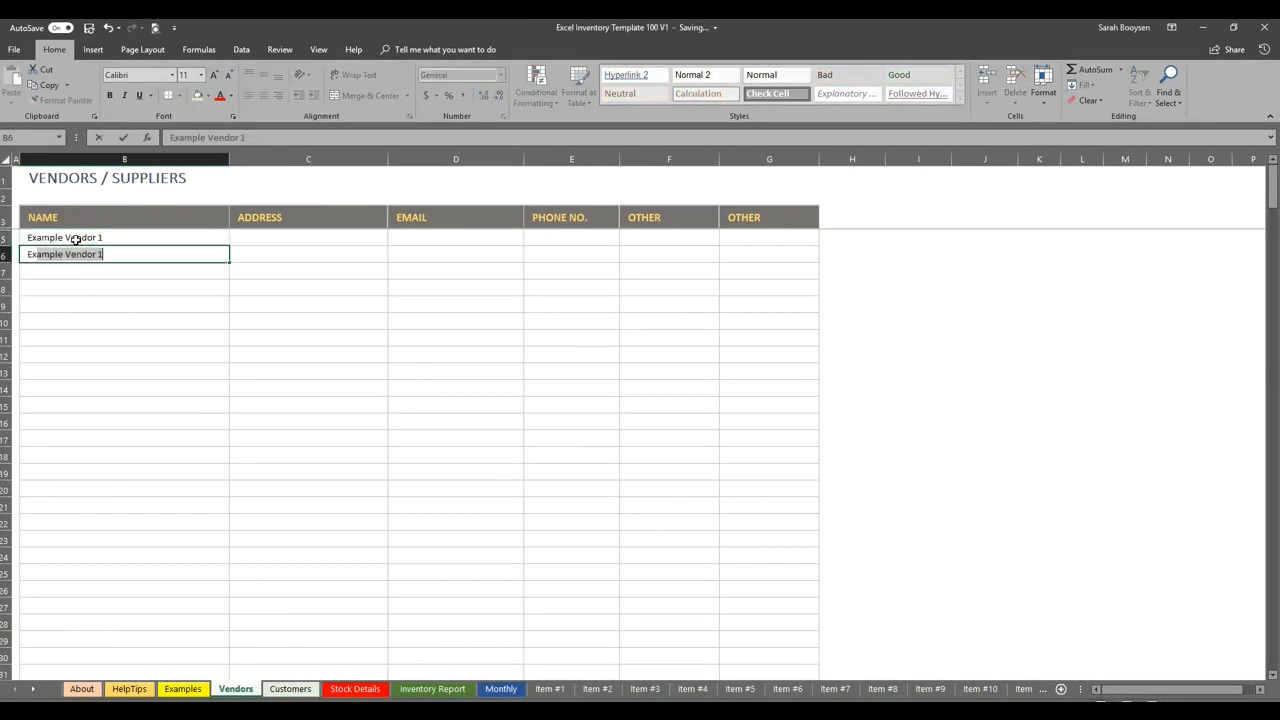
text(upplie)
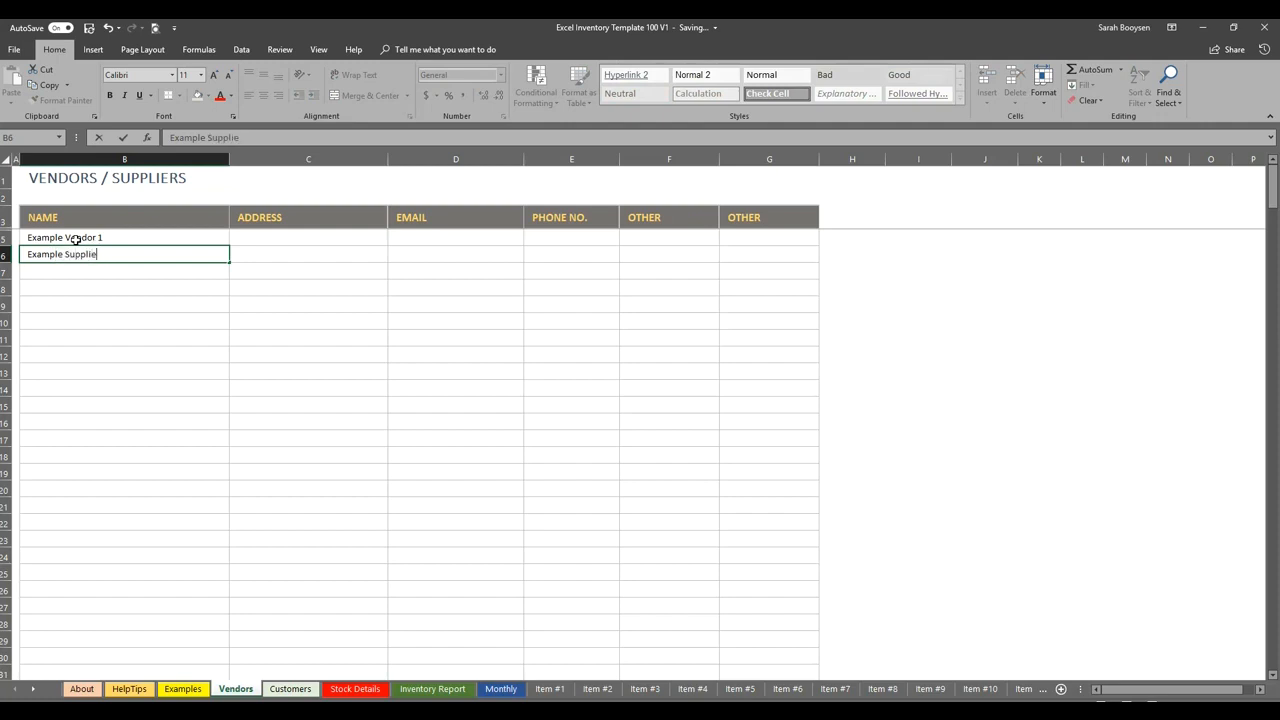
key(Return)
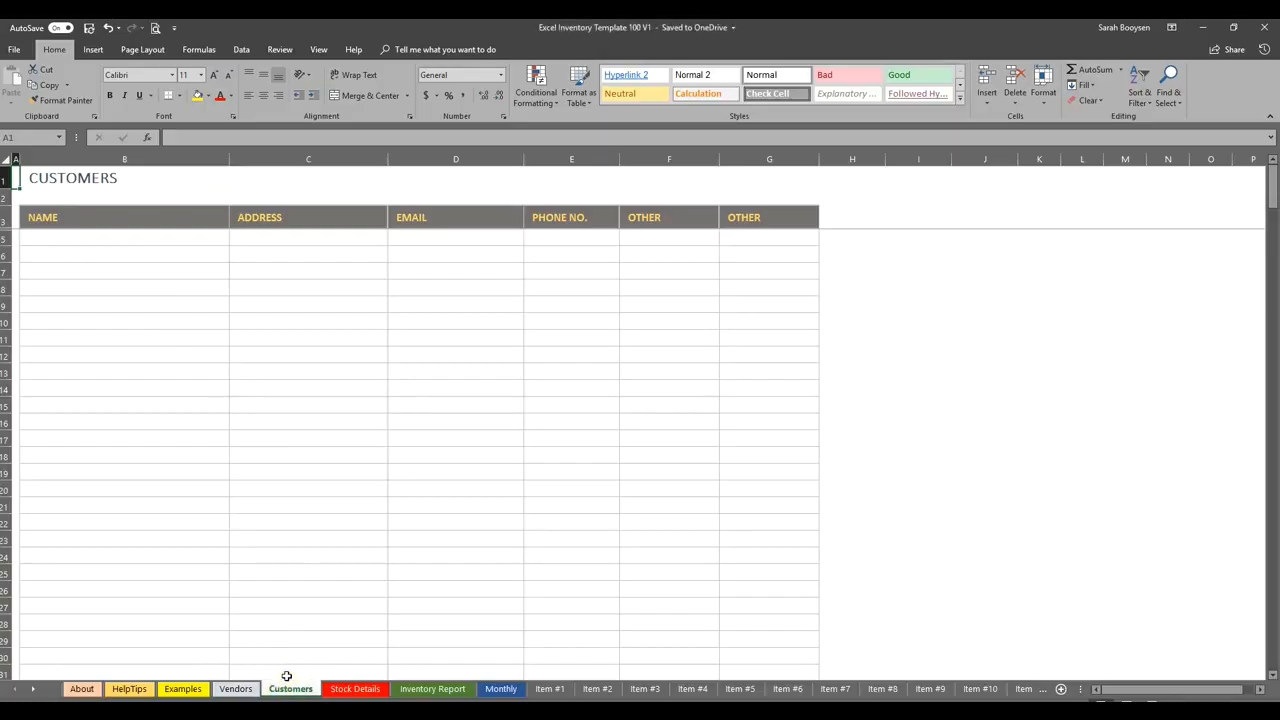
- Enter Example Customer 1 and Example Customer 2 as the first two names on the Customers sheet
click(144, 244)
text(E)
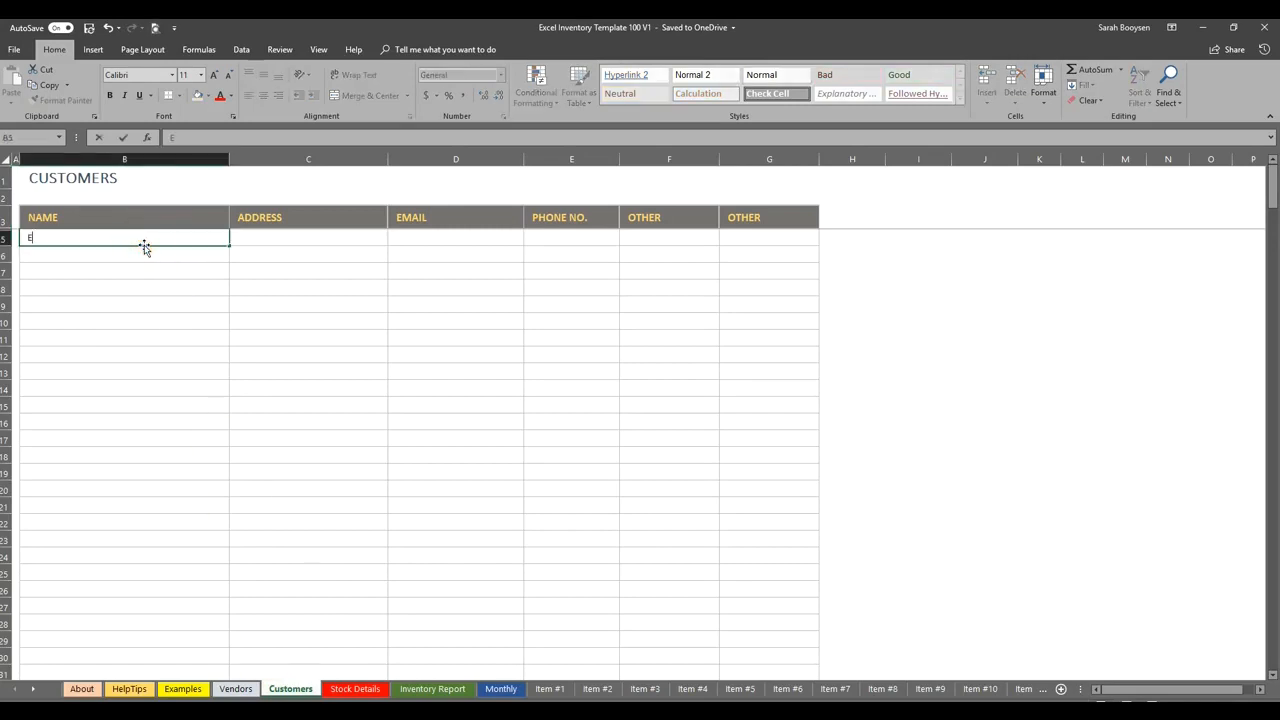
text(xample Customer 1)
key(Return)
text(Example C)
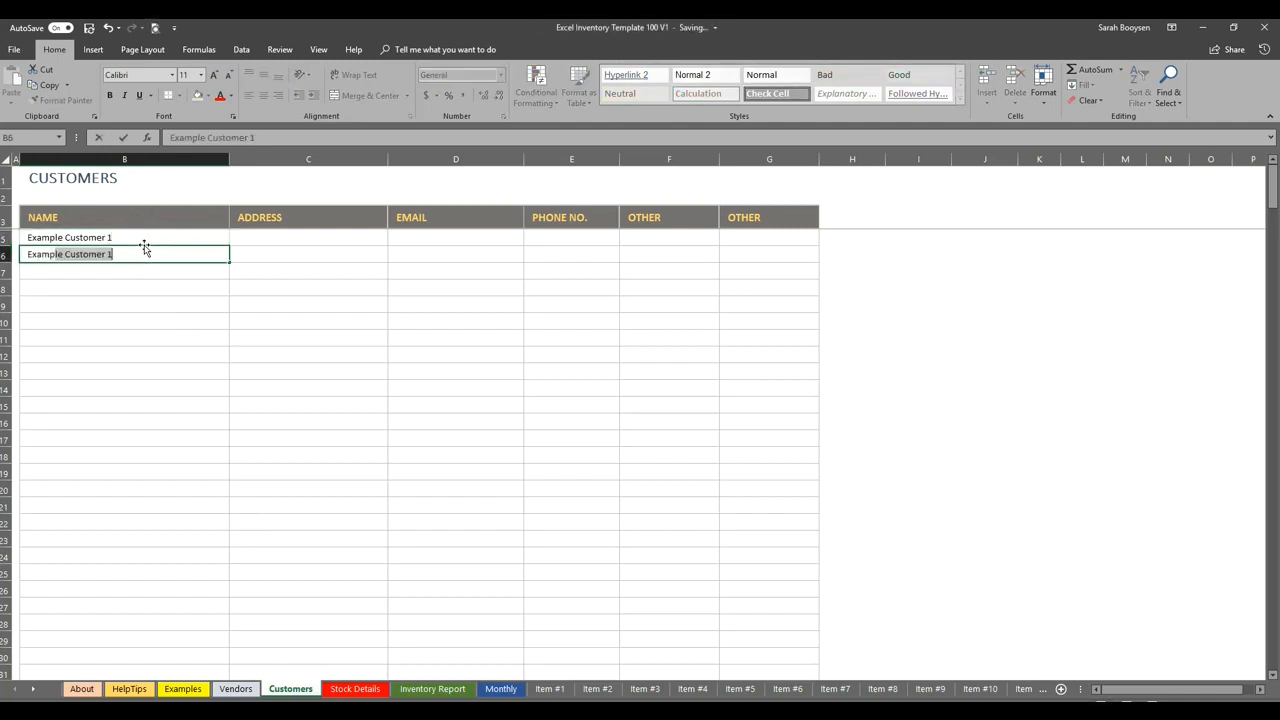
text(ustomer 2)
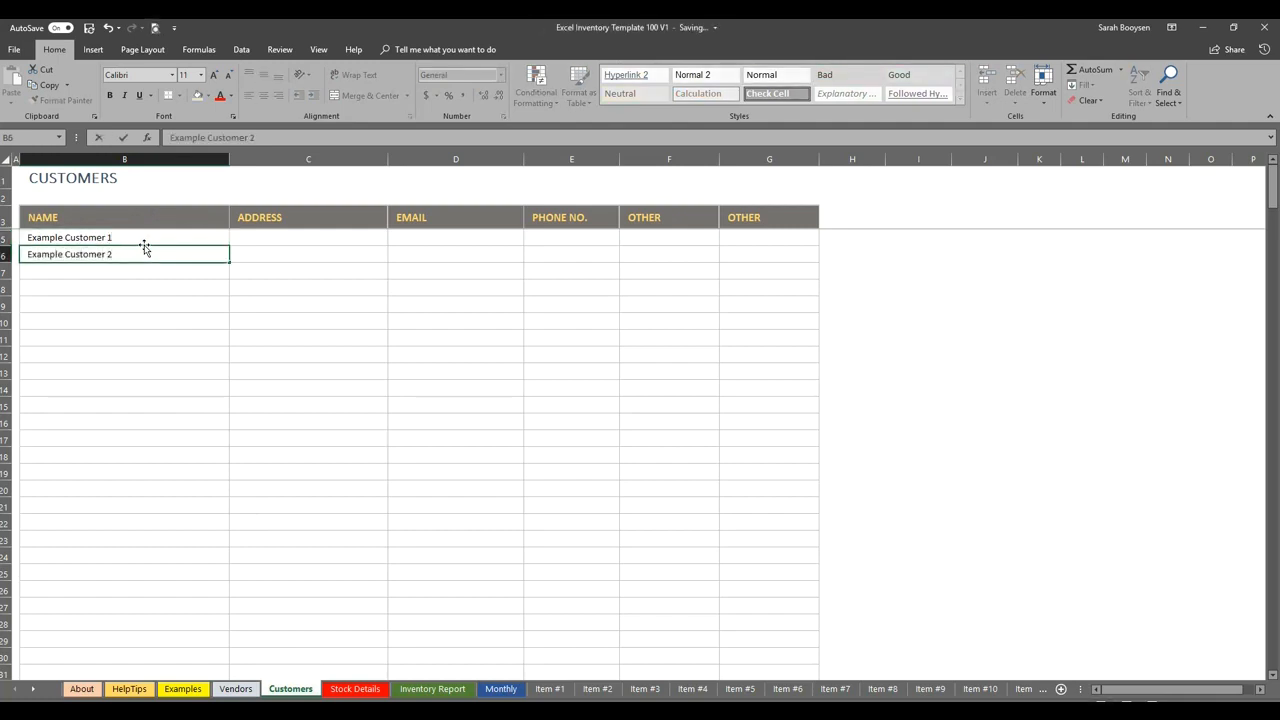
key(Return)
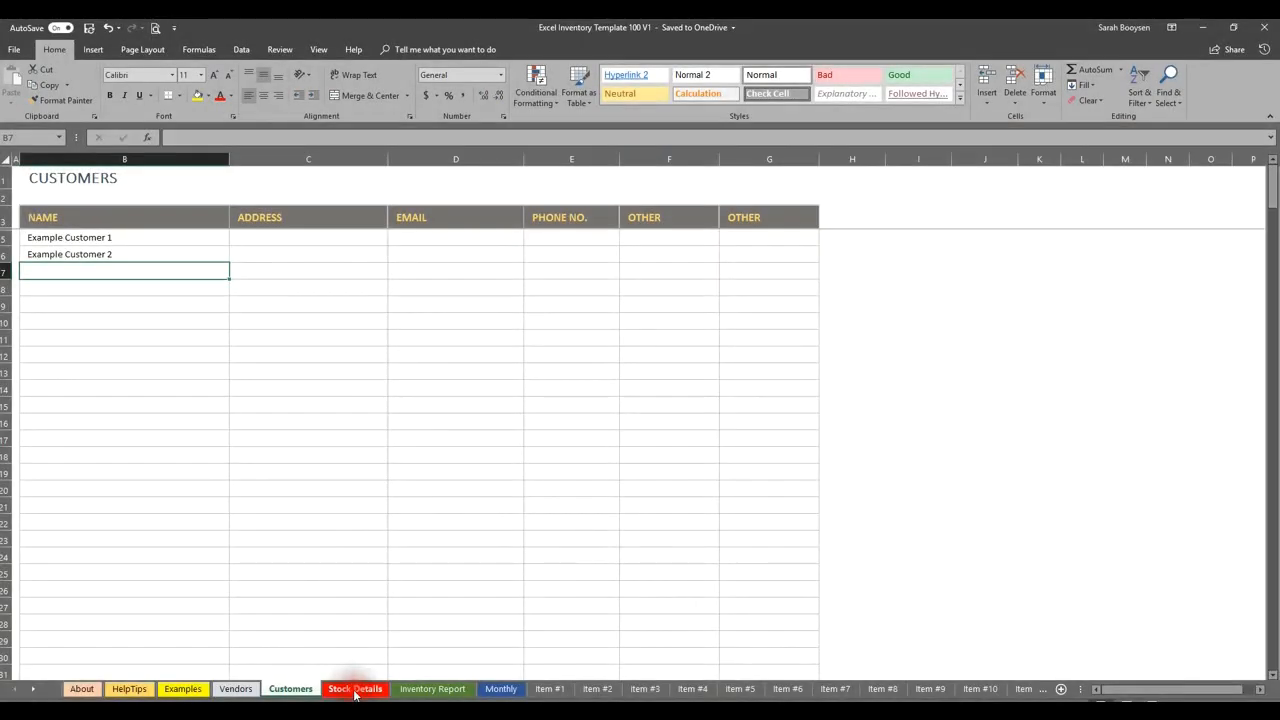
- On the Stock Details sheet, name the stock of Item #1 Red T Shirts and that of Item #2 Hats
click(355, 689)
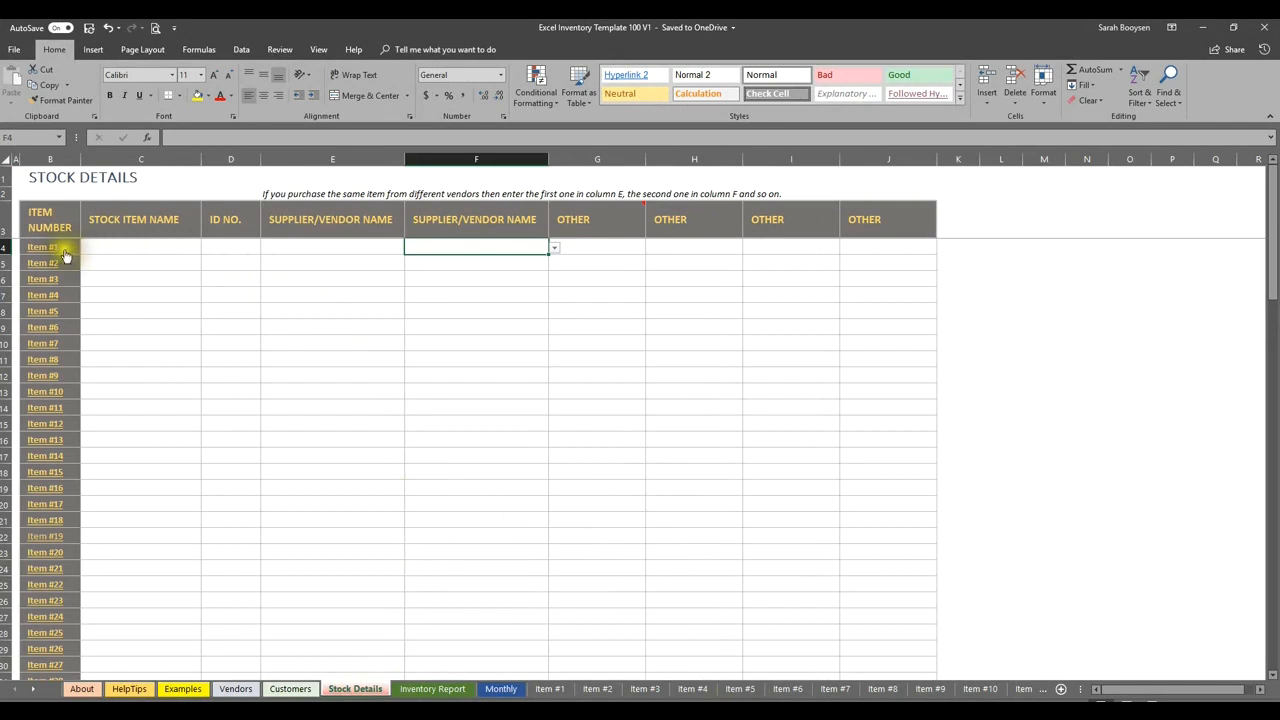
click(110, 246)
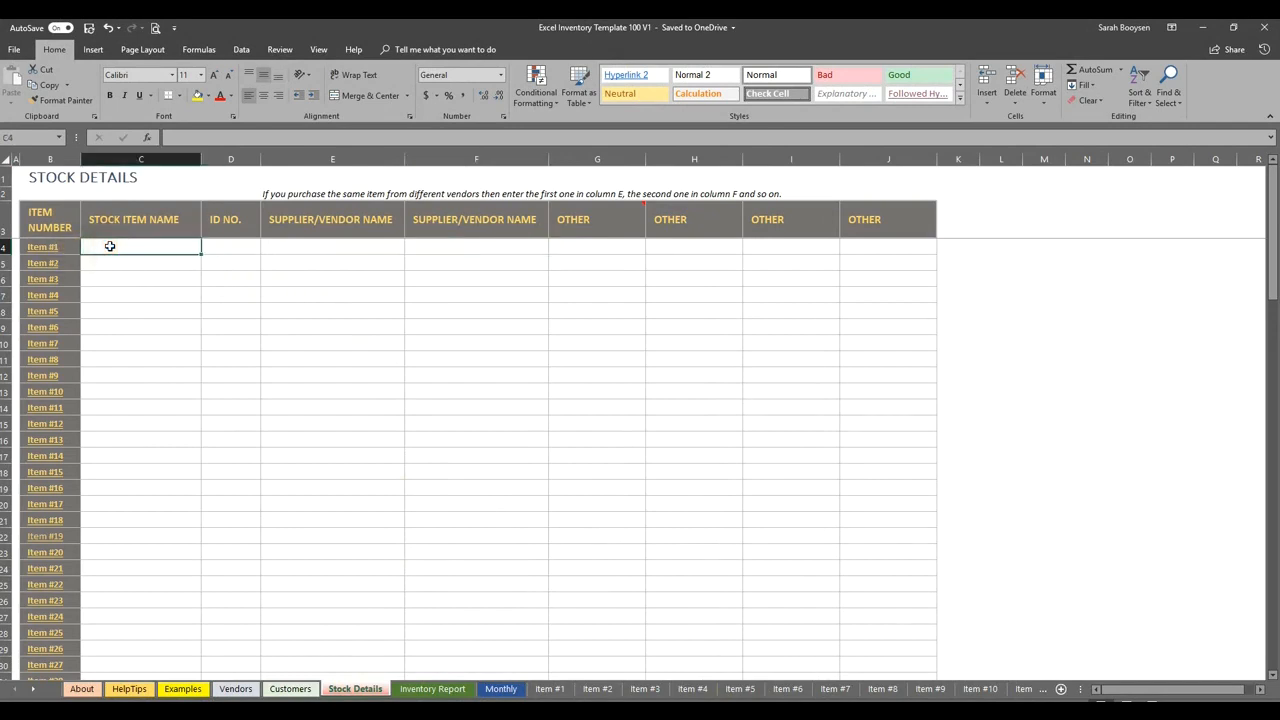
text(Re)
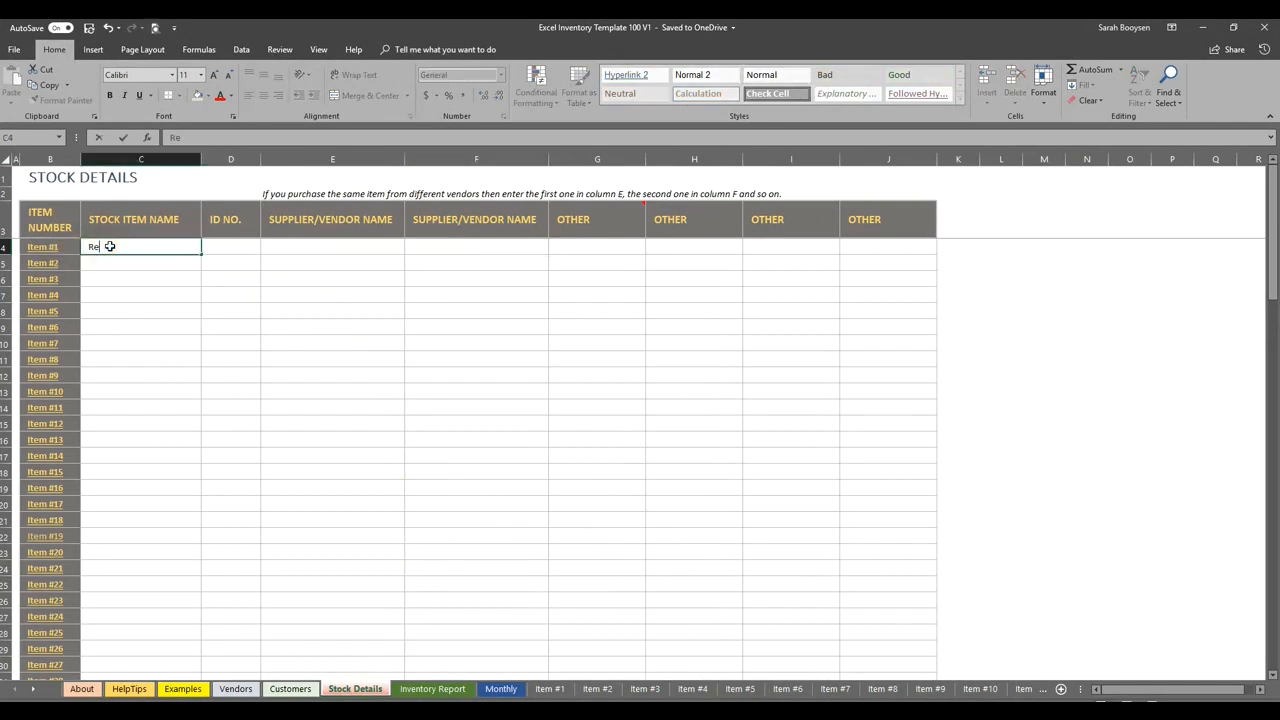
text(d T Shirts)
key(Return)
text(Hats)
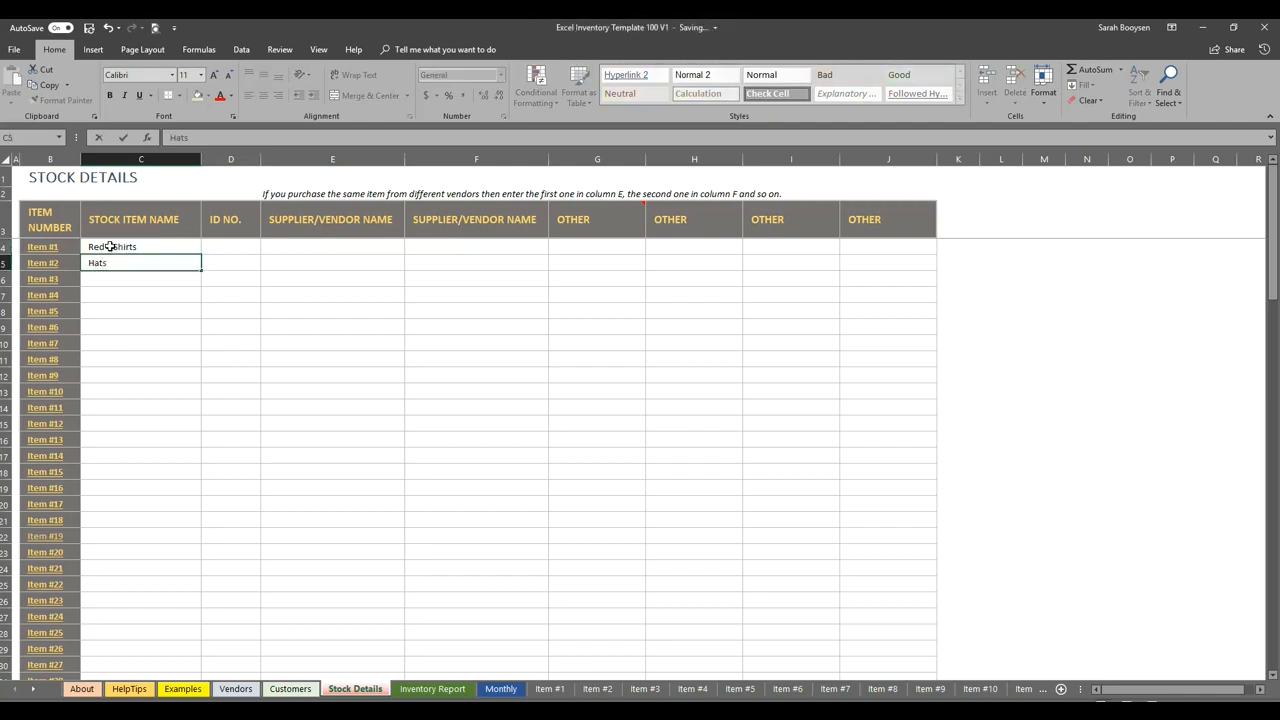
key(Return)
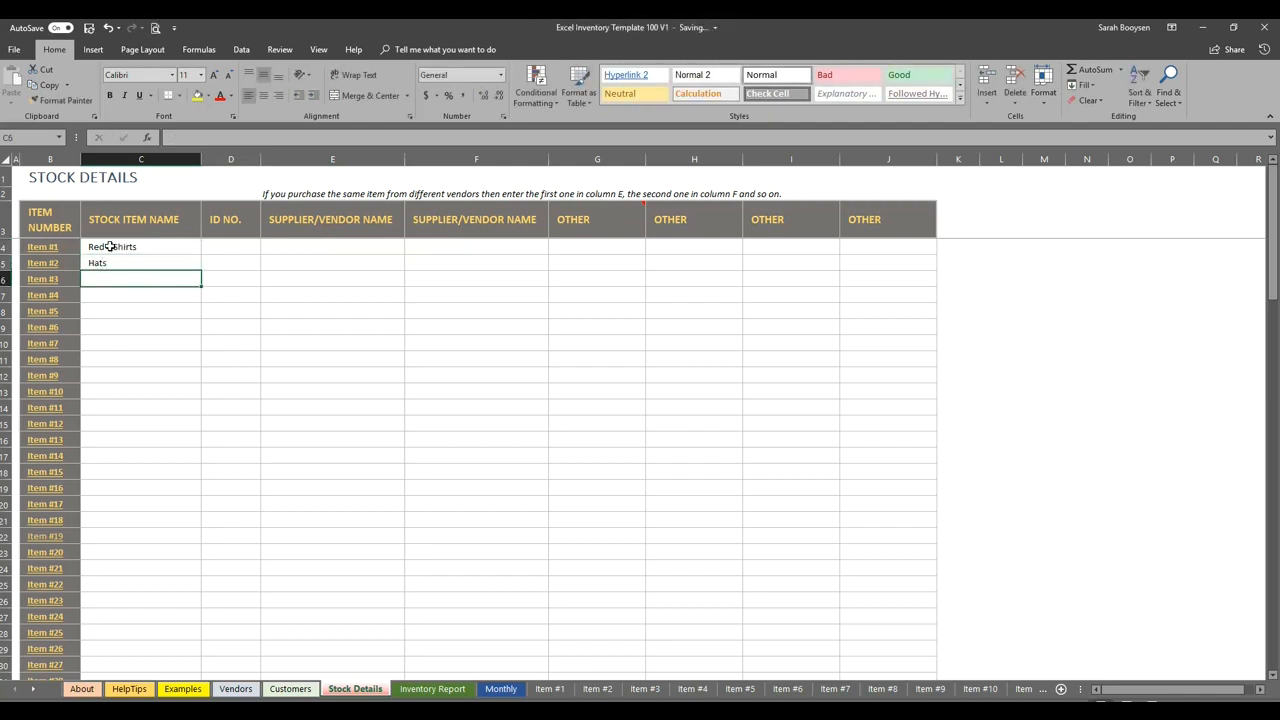
- Choose Example Vendor 1 as the first supplier/vendor name for Item #1
click(213, 247)
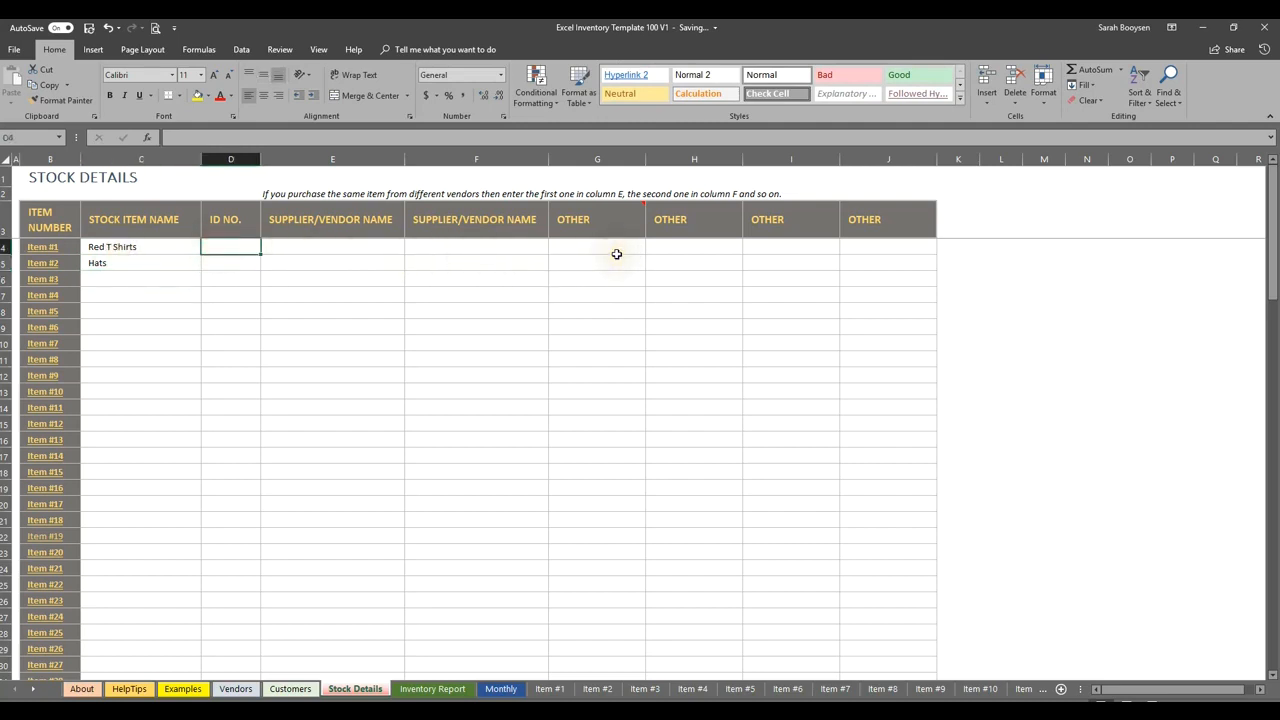
click(226, 245)
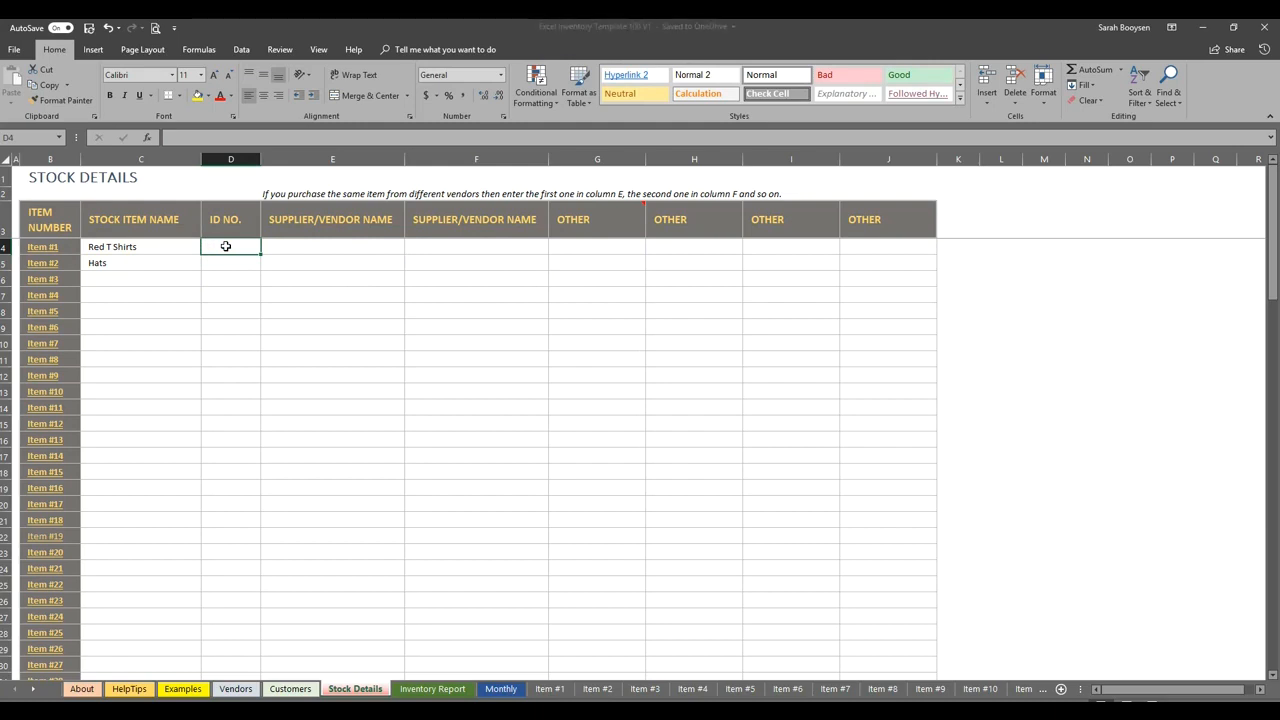
click(283, 246)
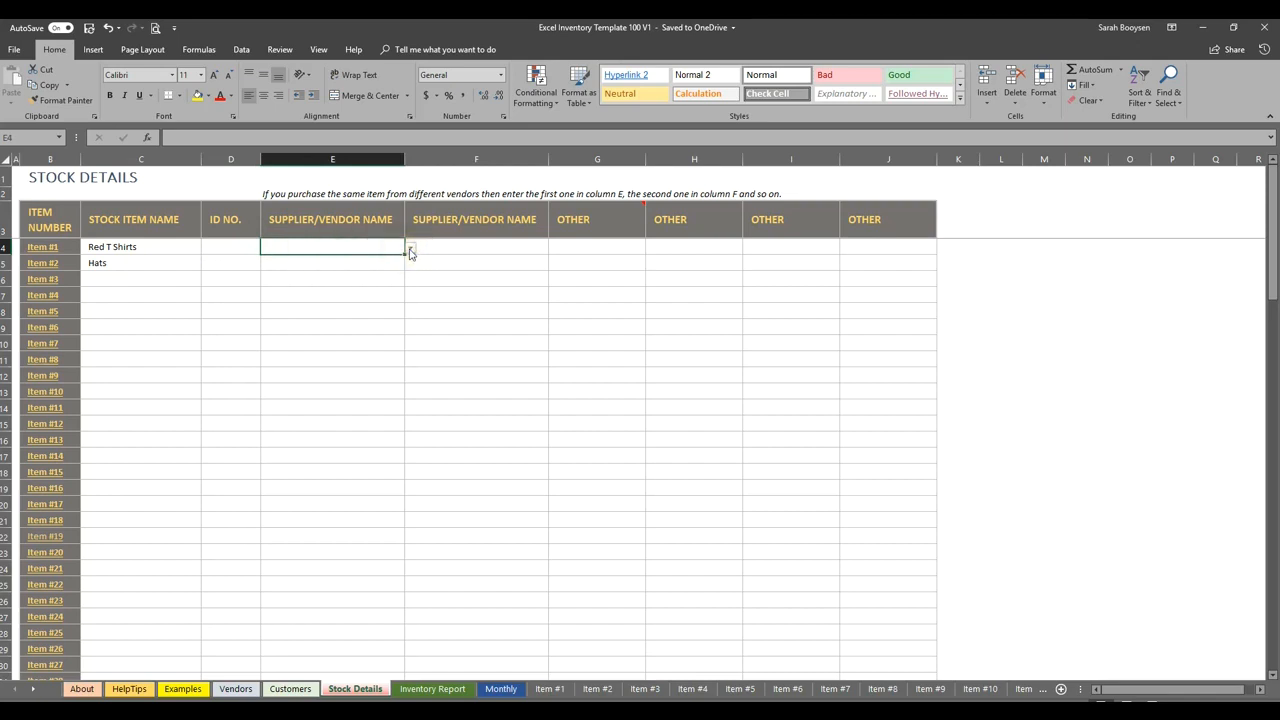
click(409, 252)
click(408, 263)
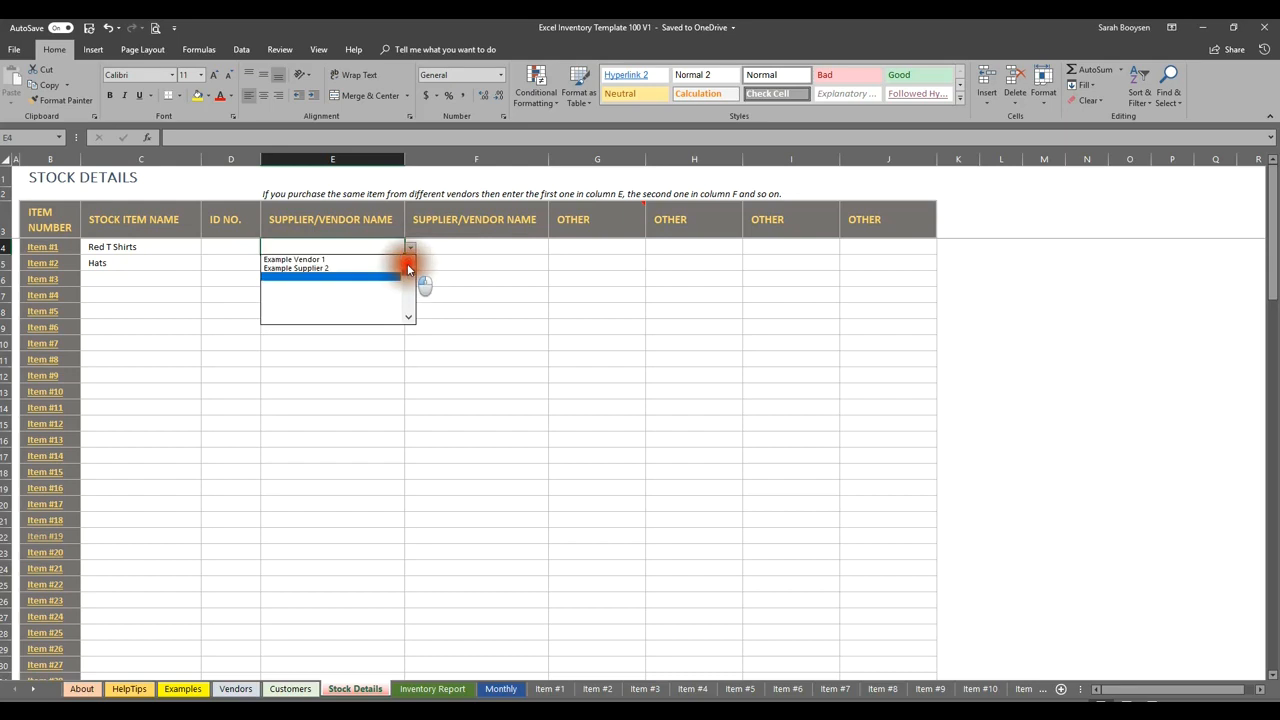
click(325, 260)
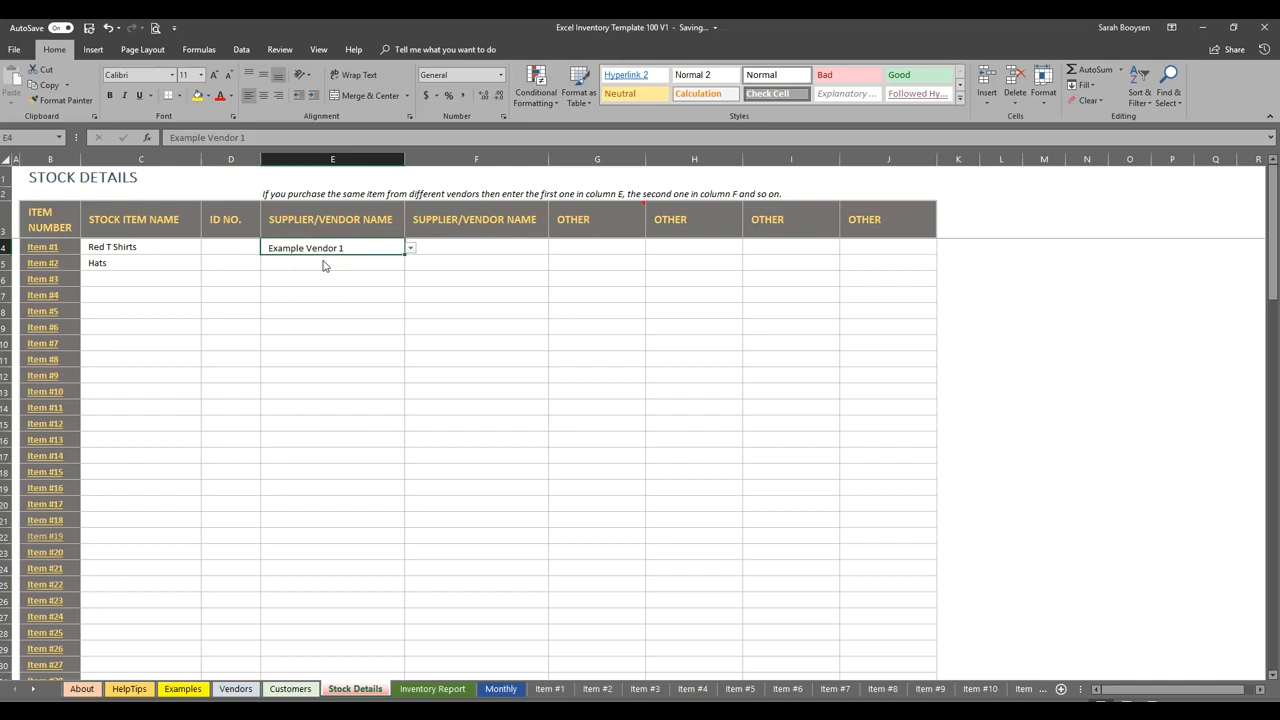
- Choose Example Supplier 2 as the second supplier/vendor name for Item #1
click(449, 249)
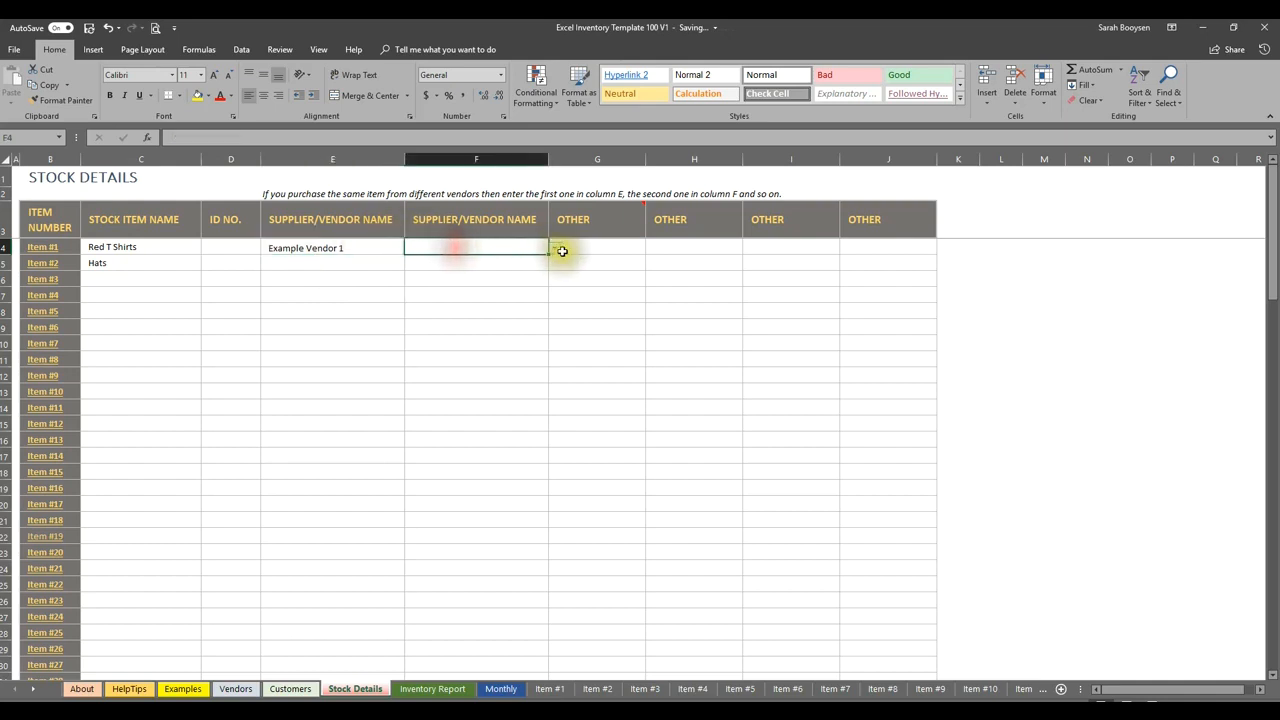
click(557, 250)
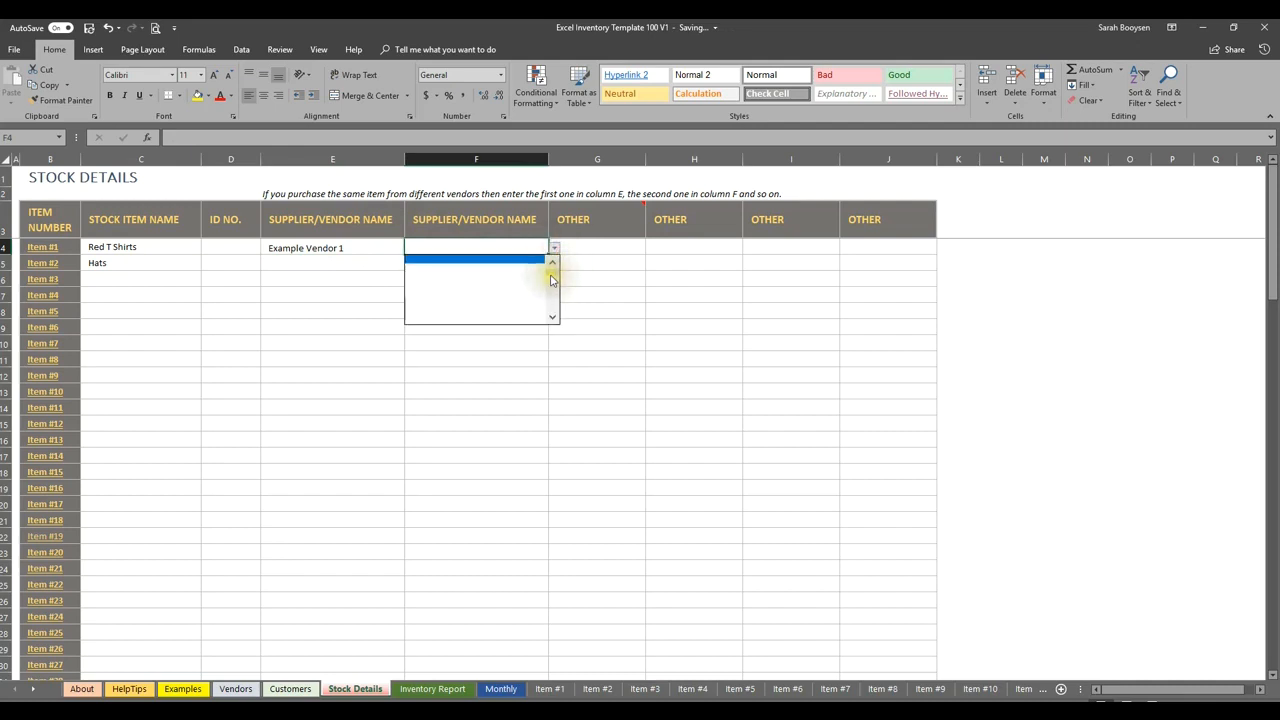
click(552, 262)
click(552, 262)
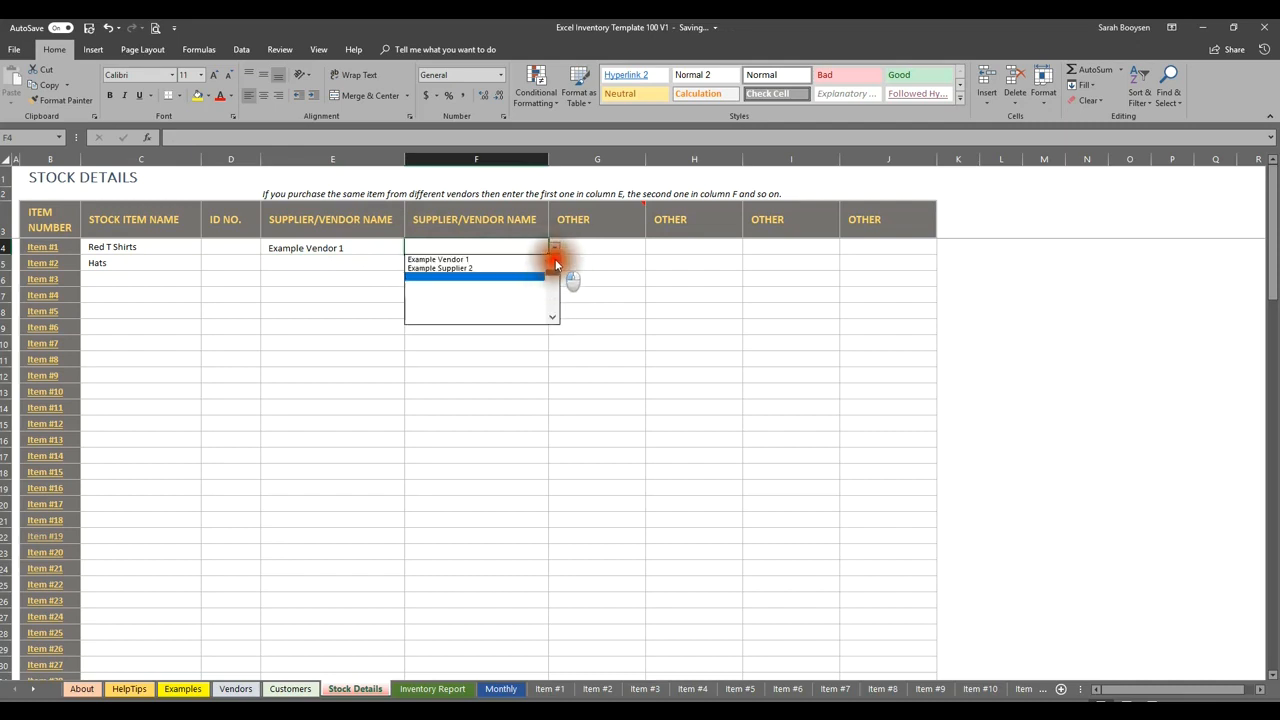
click(446, 270)
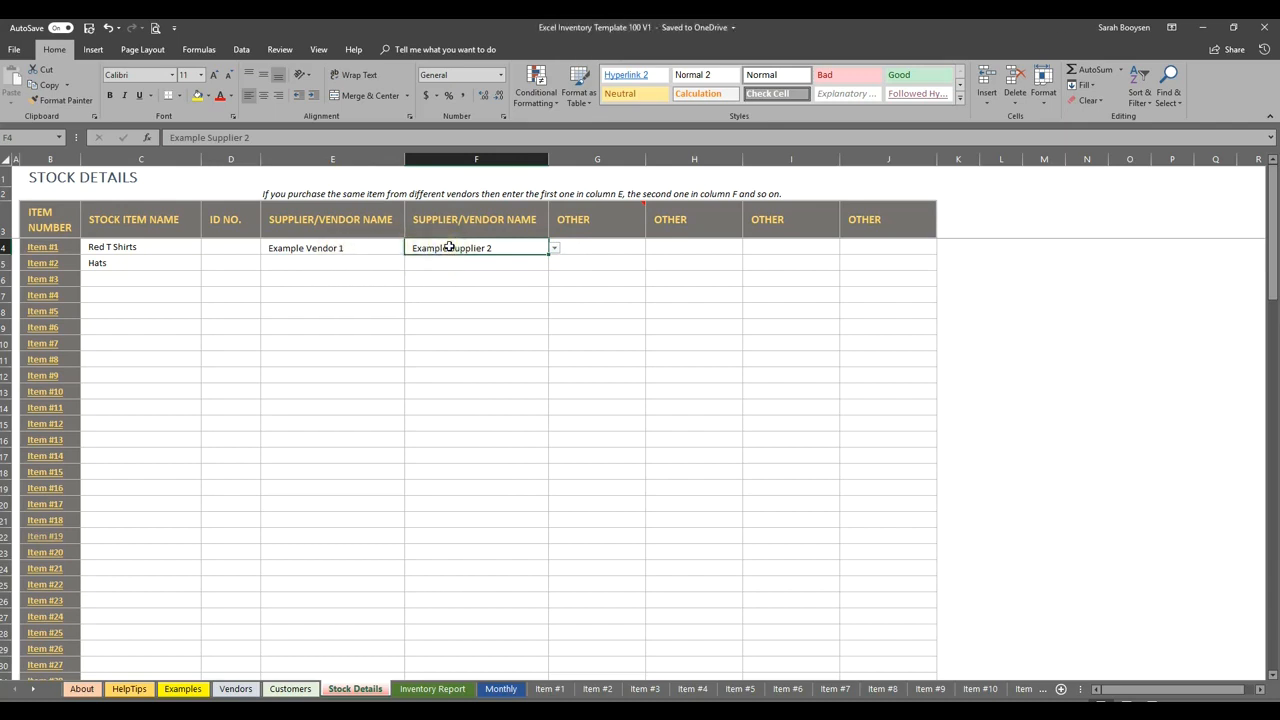
drag(605, 248, 857, 243)
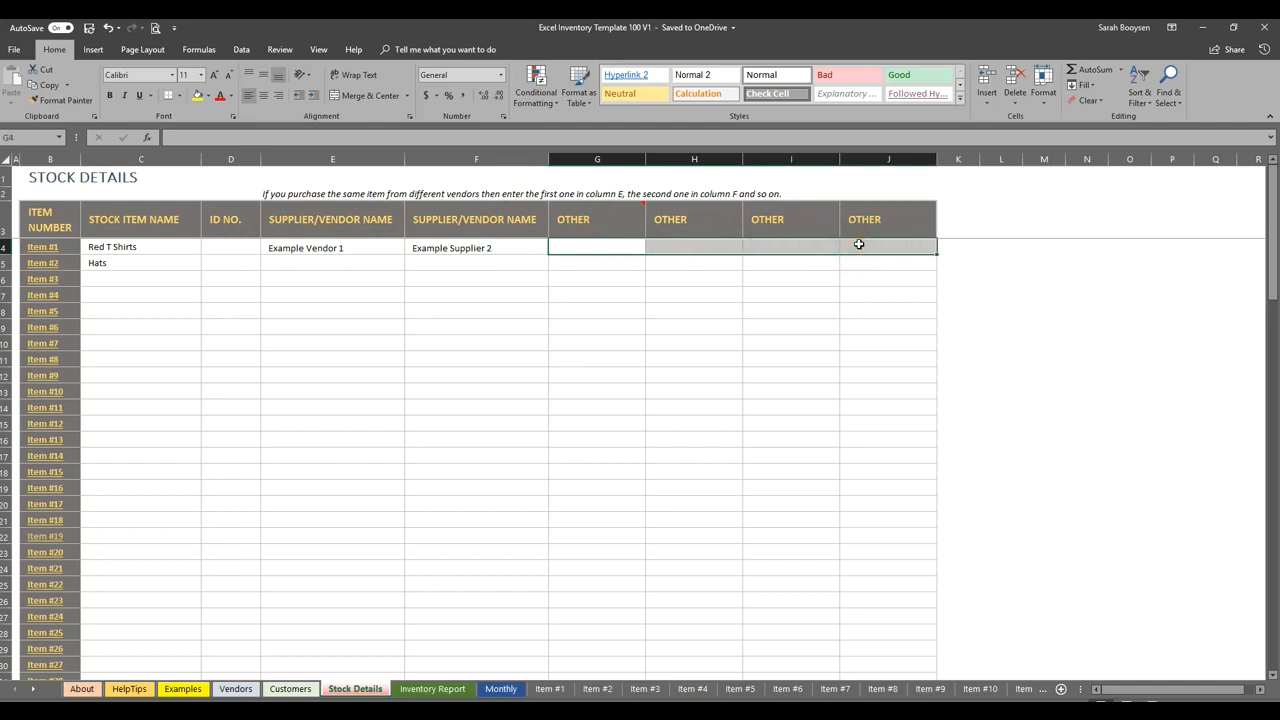
- Find Item #52 in the Stock Details item number list and follow its link to its item sheet
click(181, 246)
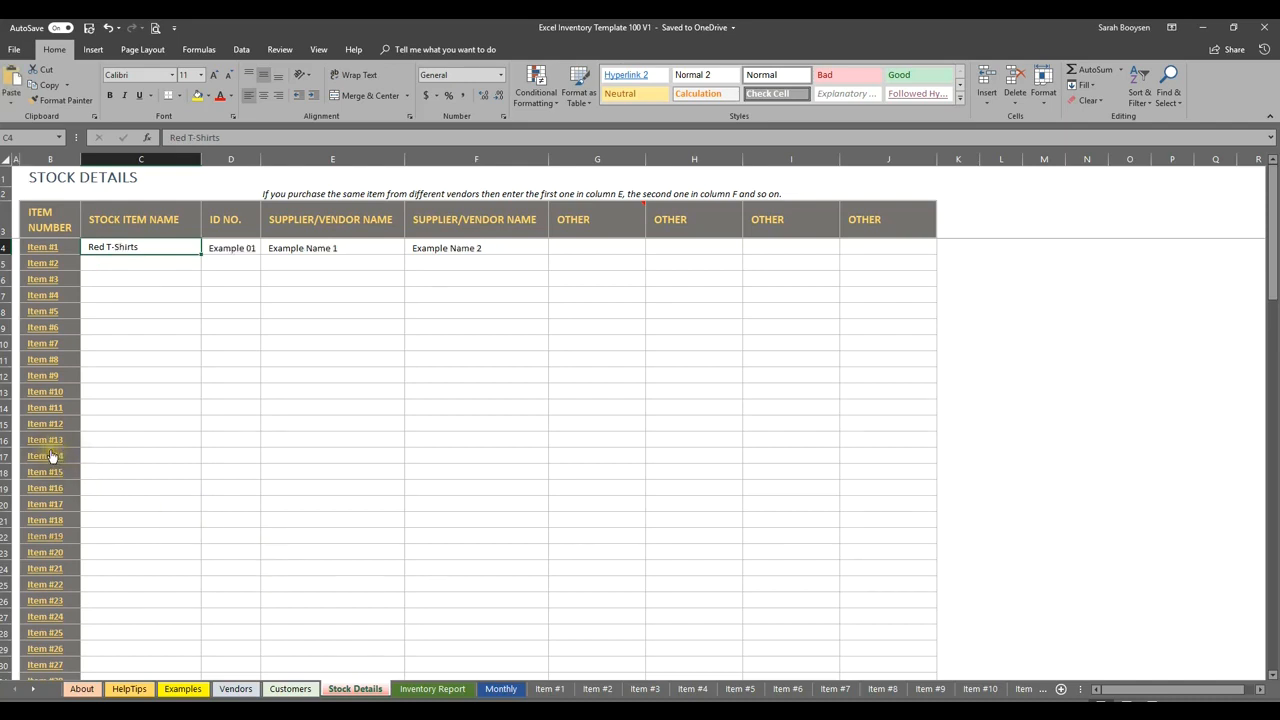
scroll(47, 462, down, 8)
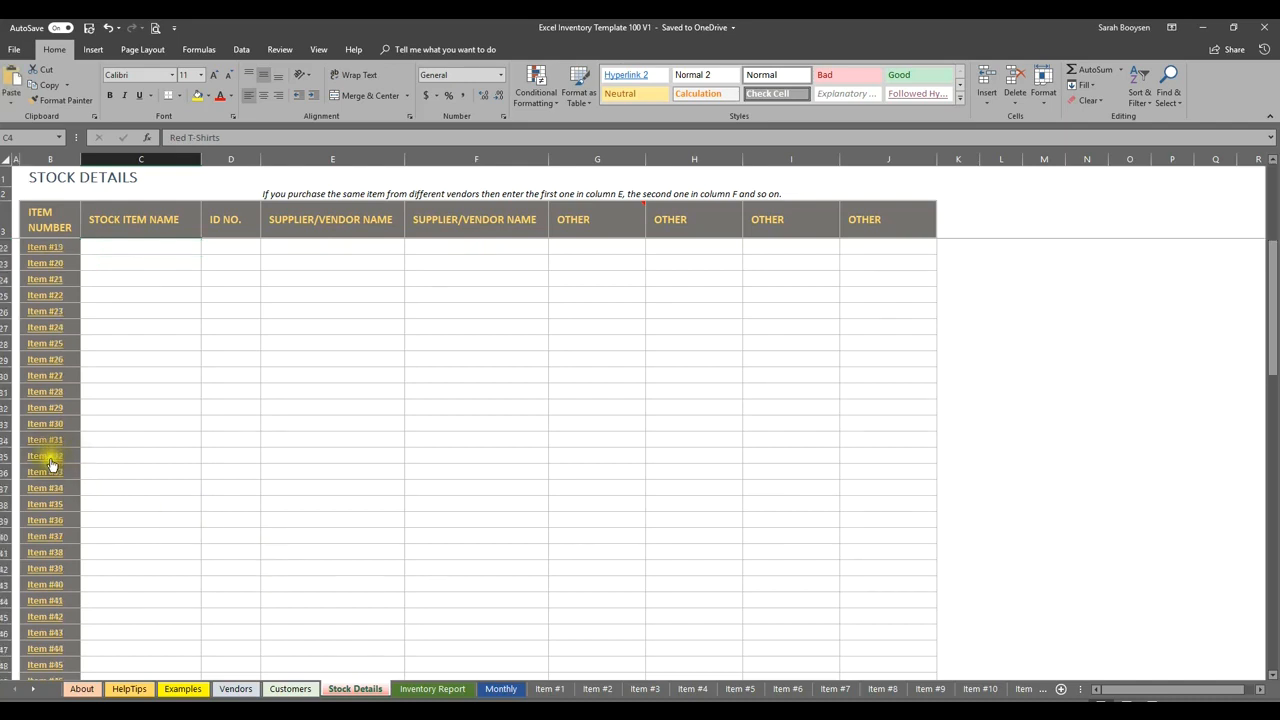
scroll(47, 467, down, 4)
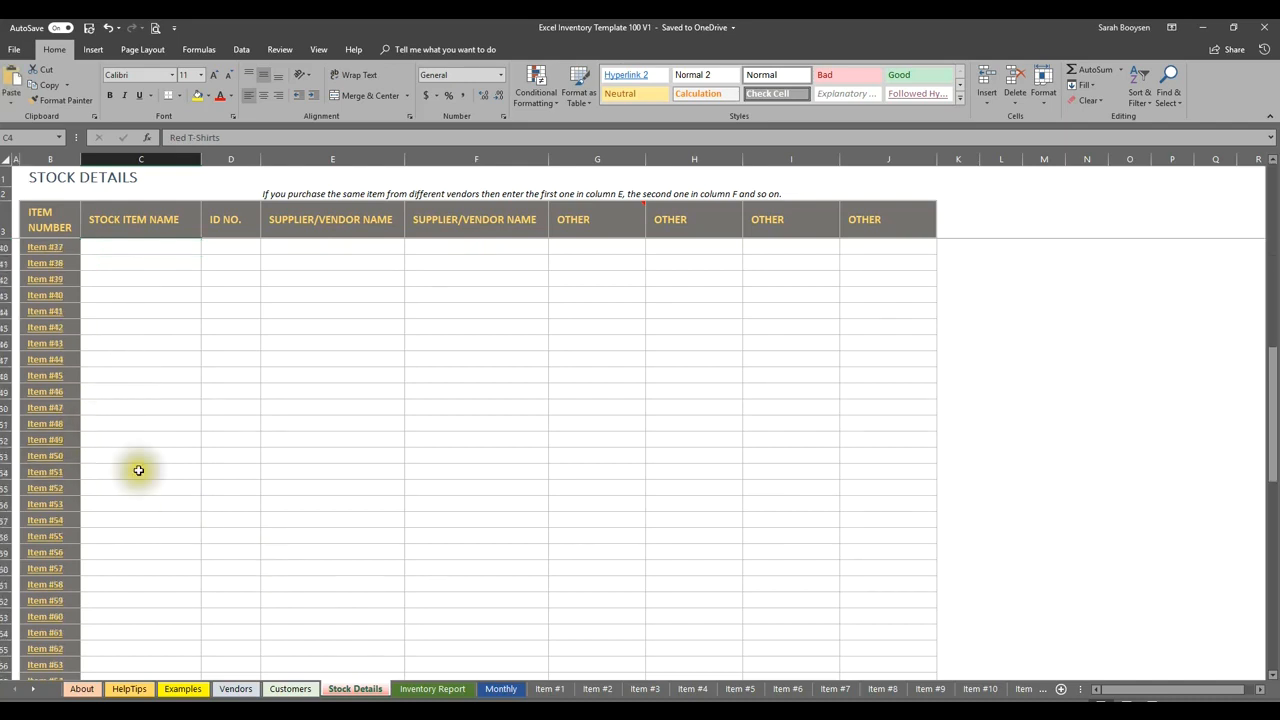
click(55, 494)
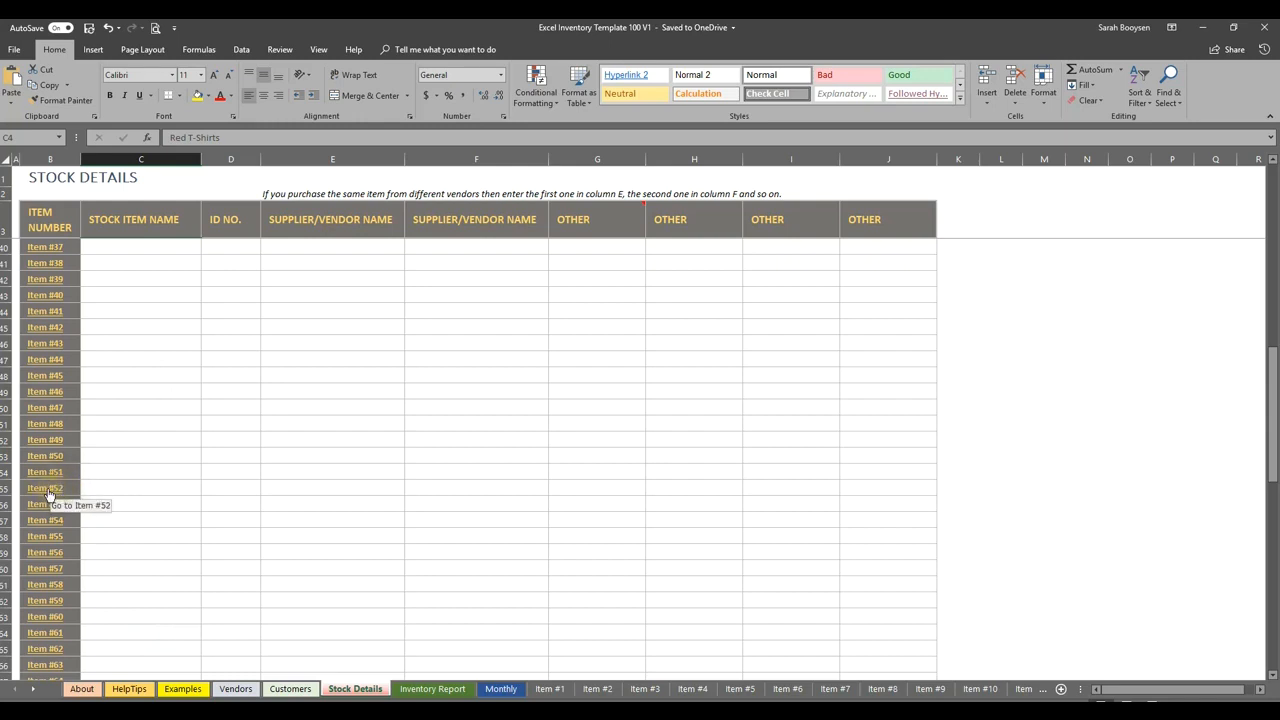
click(45, 489)
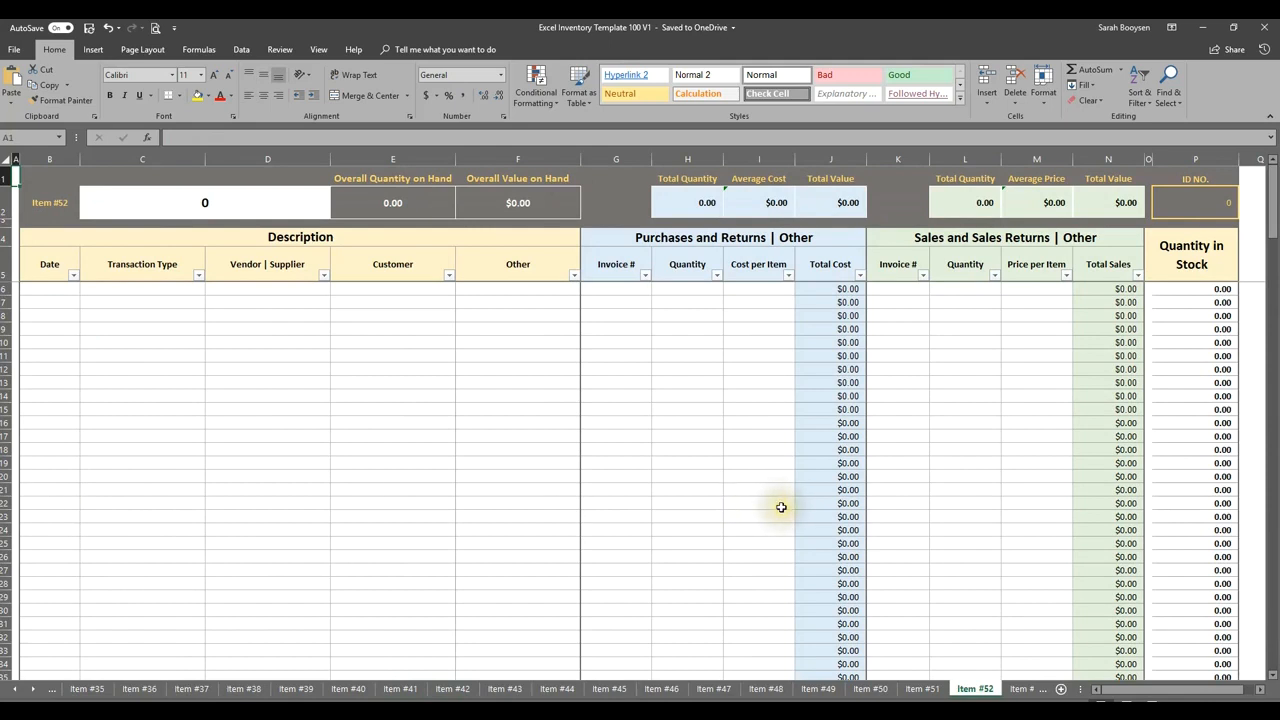
- Return to the Stock Details sheet using the list of all sheets, and follow the link to the Item #1 sheet
right_click(24, 692)
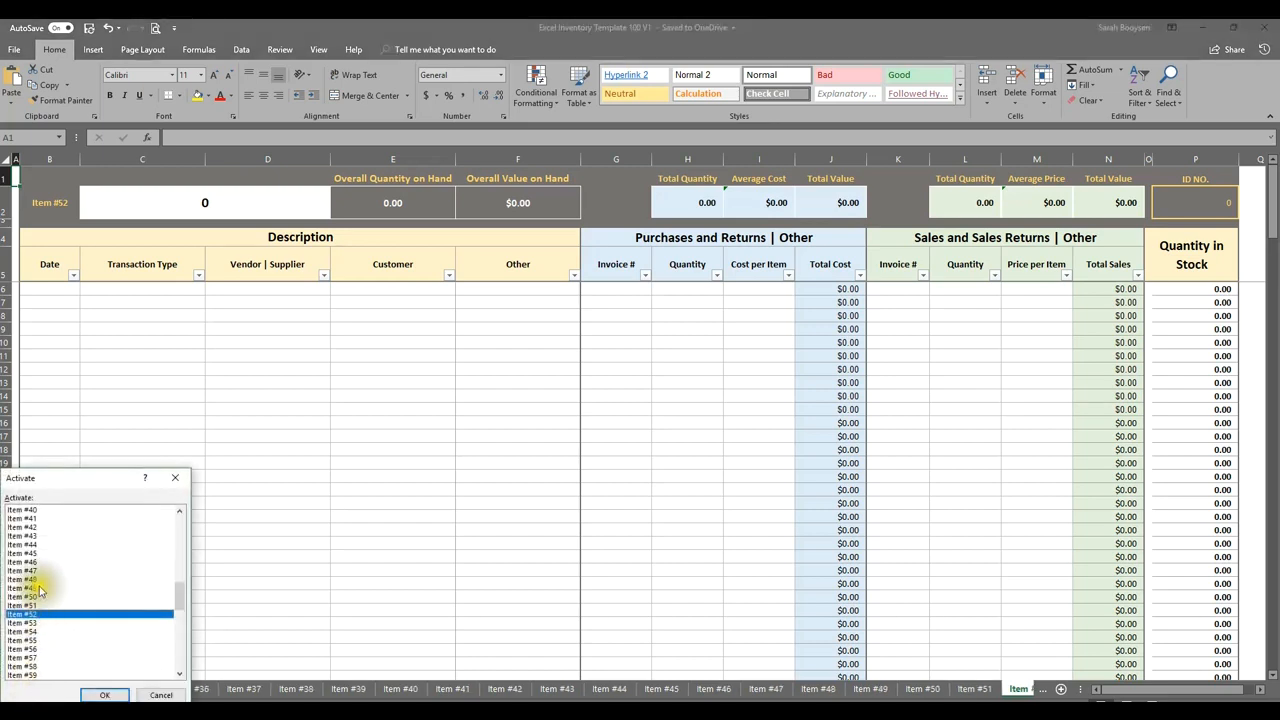
drag(178, 594, 180, 517)
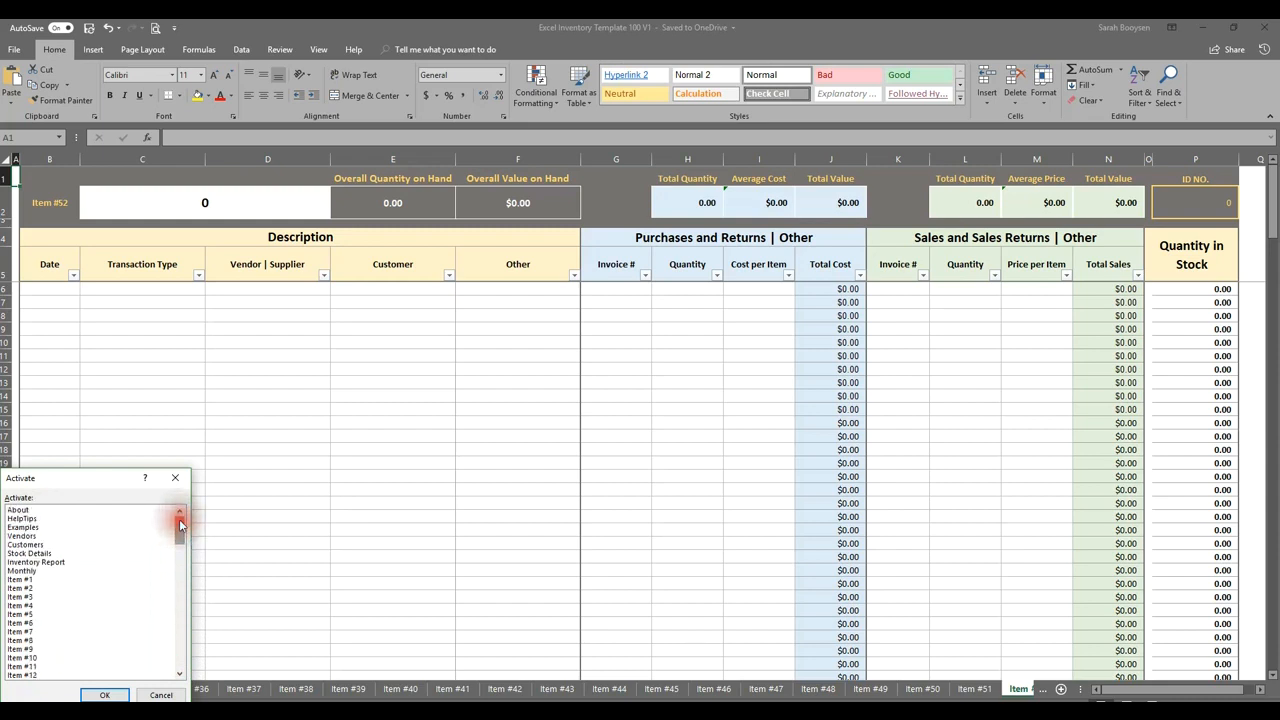
double_click(28, 553)
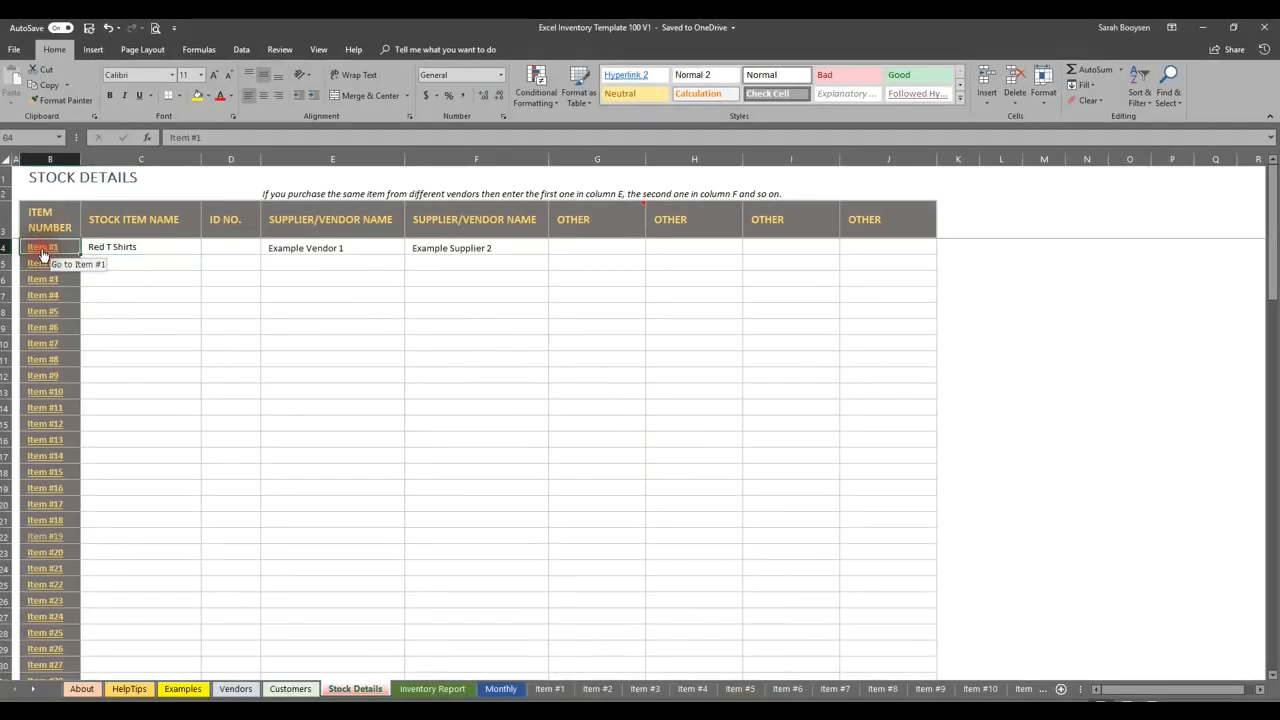
click(42, 252)
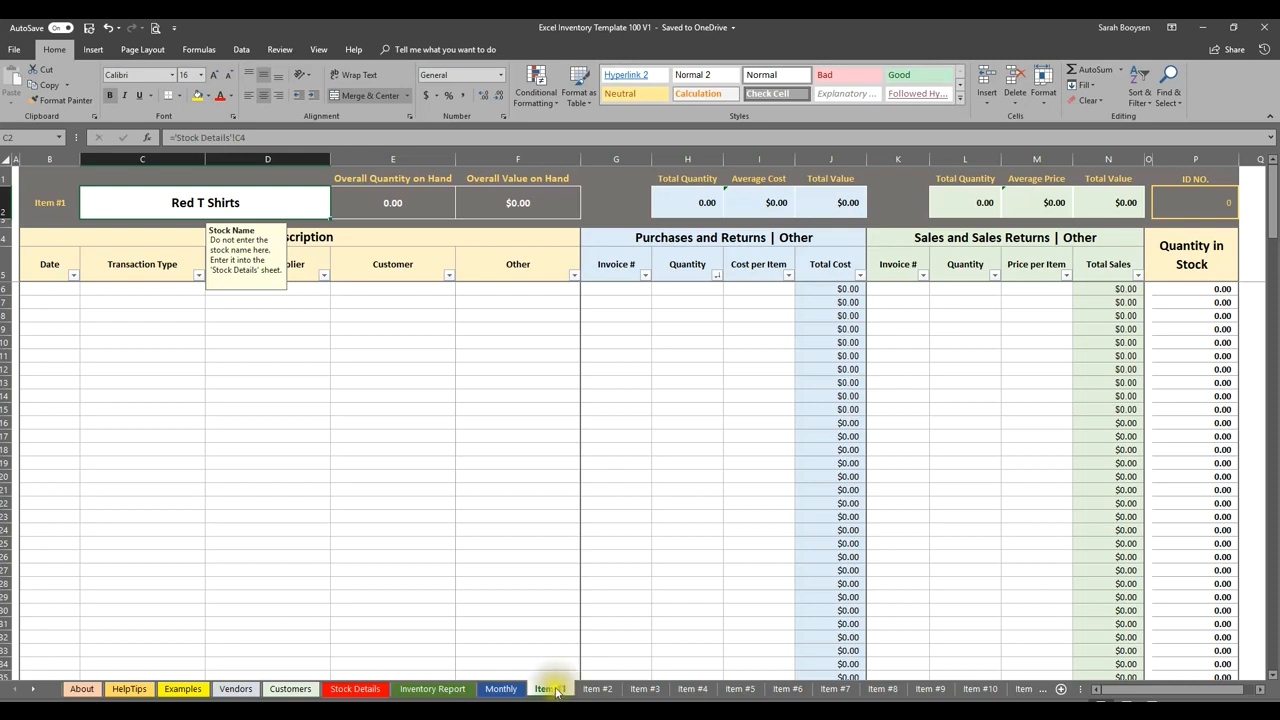
- Rename the Item #1 sheet as Red T Shirts
right_click(552, 690)
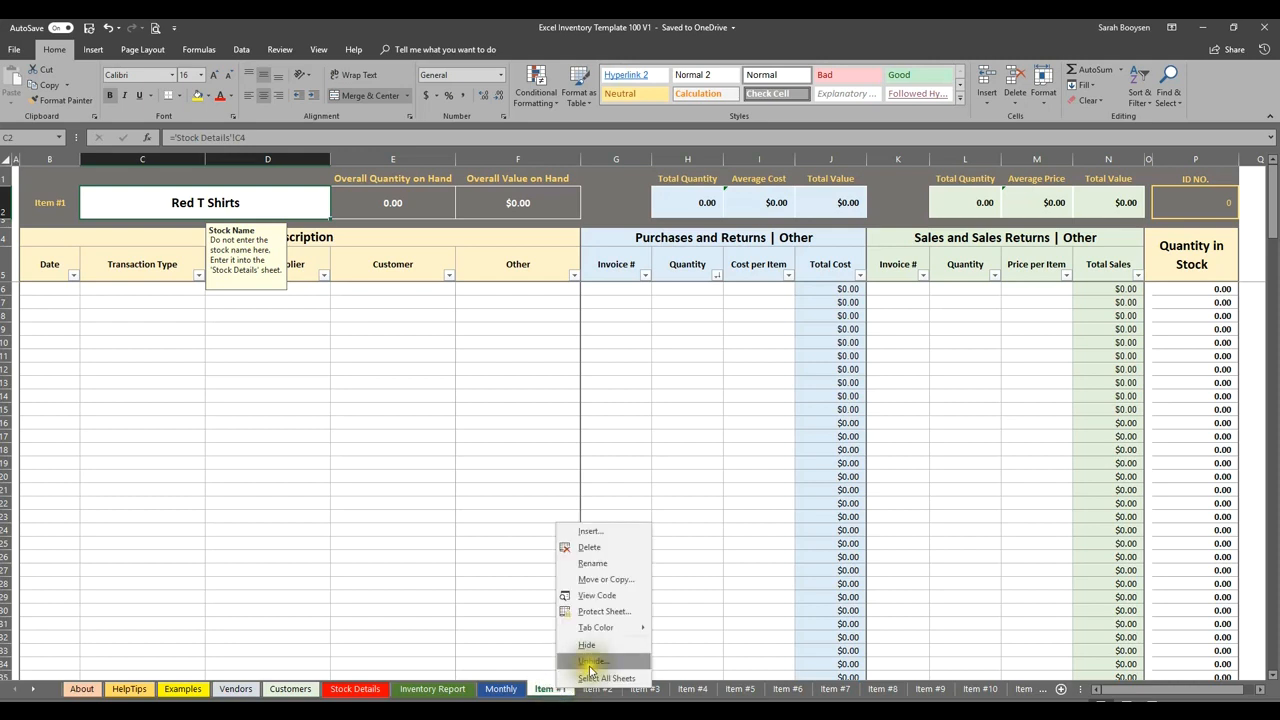
right_click(538, 690)
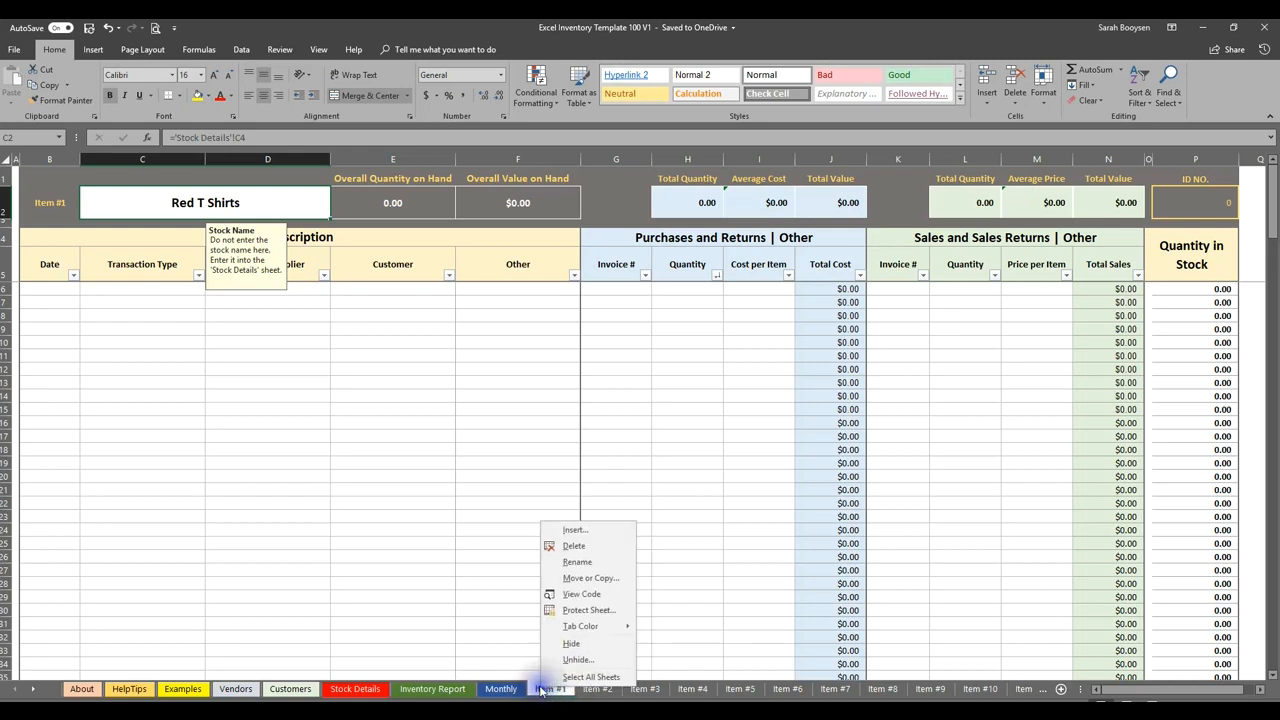
click(570, 563)
text(Red T Shirts)
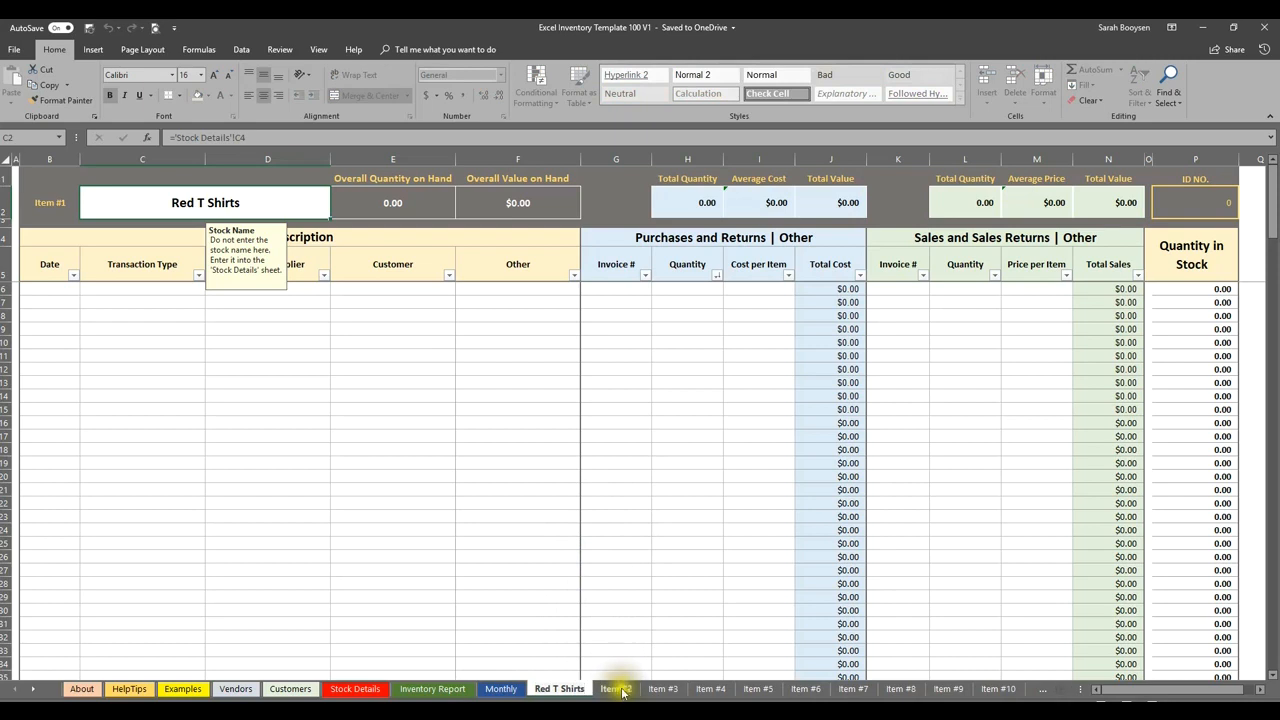
- Rename the Item #2 sheet as Hats
click(615, 689)
right_click(620, 690)
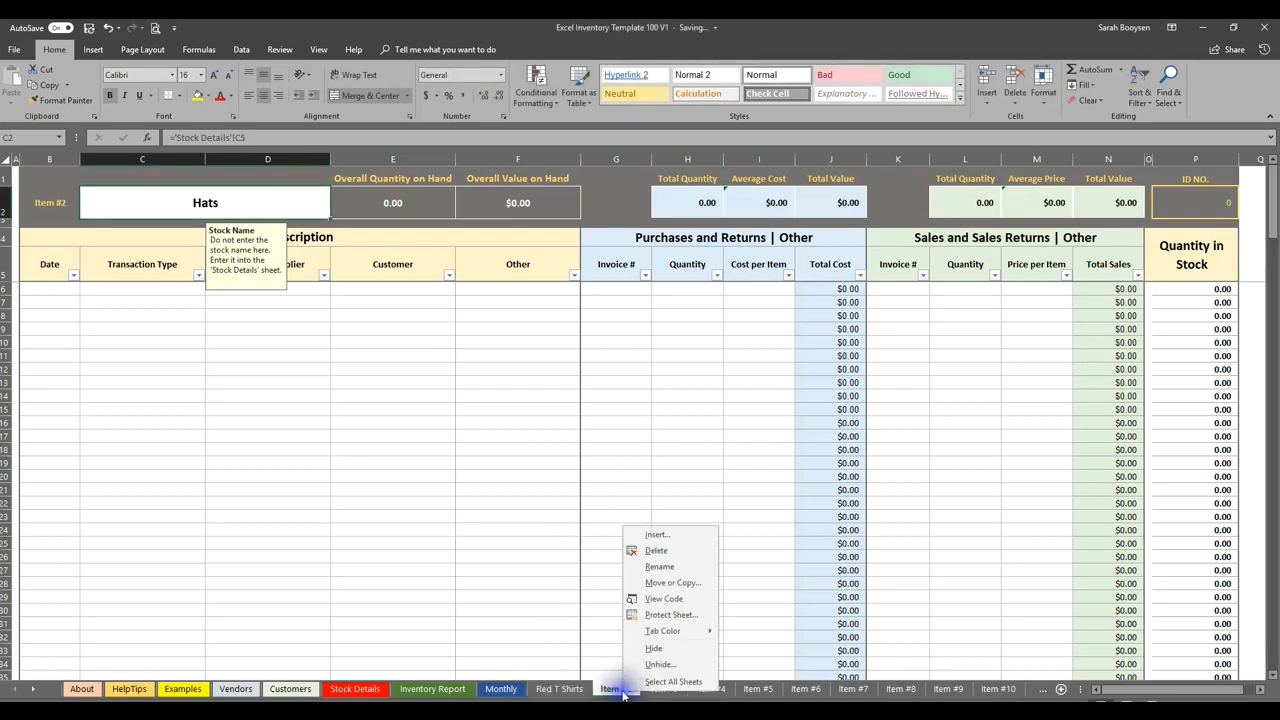
click(659, 566)
text(Hats)
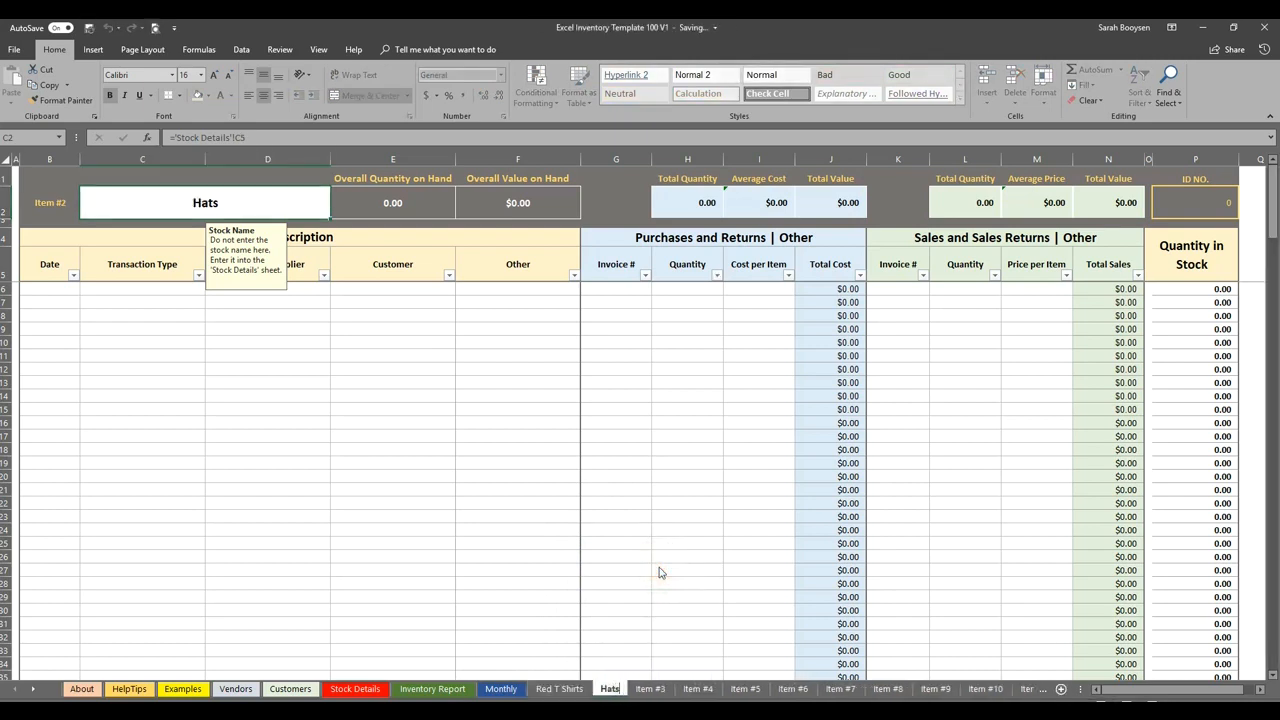
key(Return)
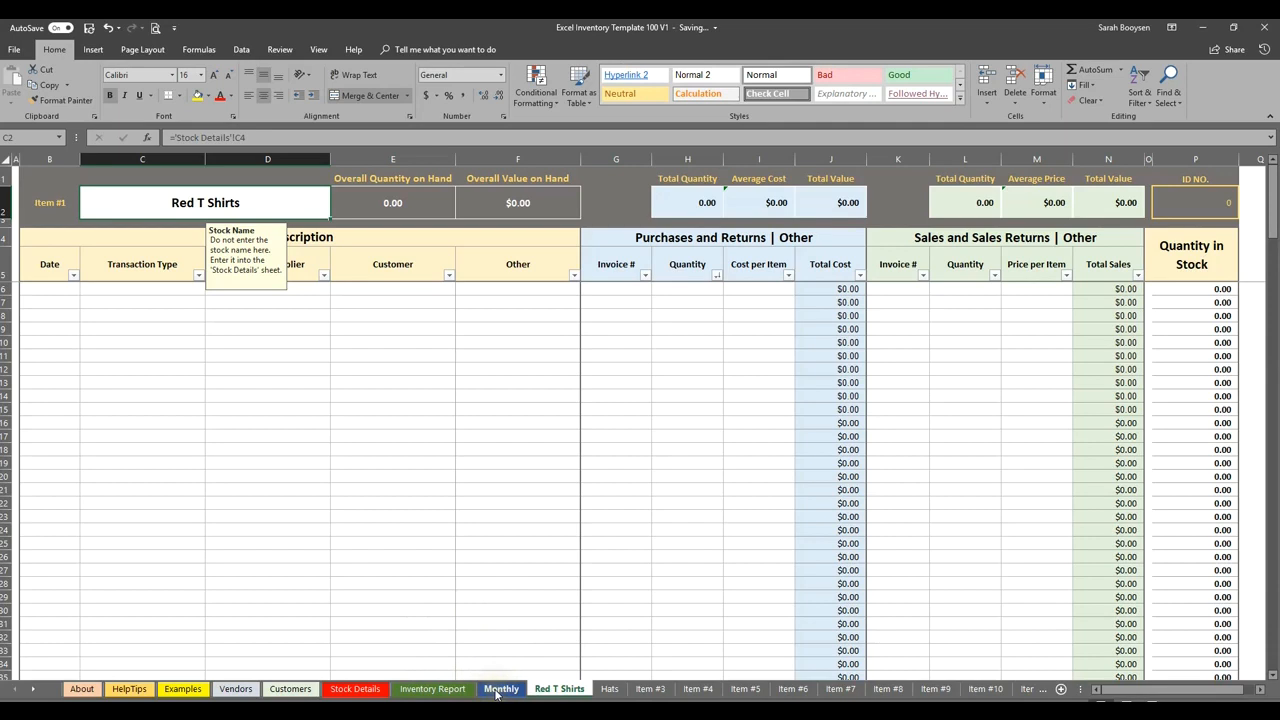
- On the Red T Shirts sheet, enter the date 01/10/18 in the first transaction row and choose Purchase as the transaction type
click(57, 289)
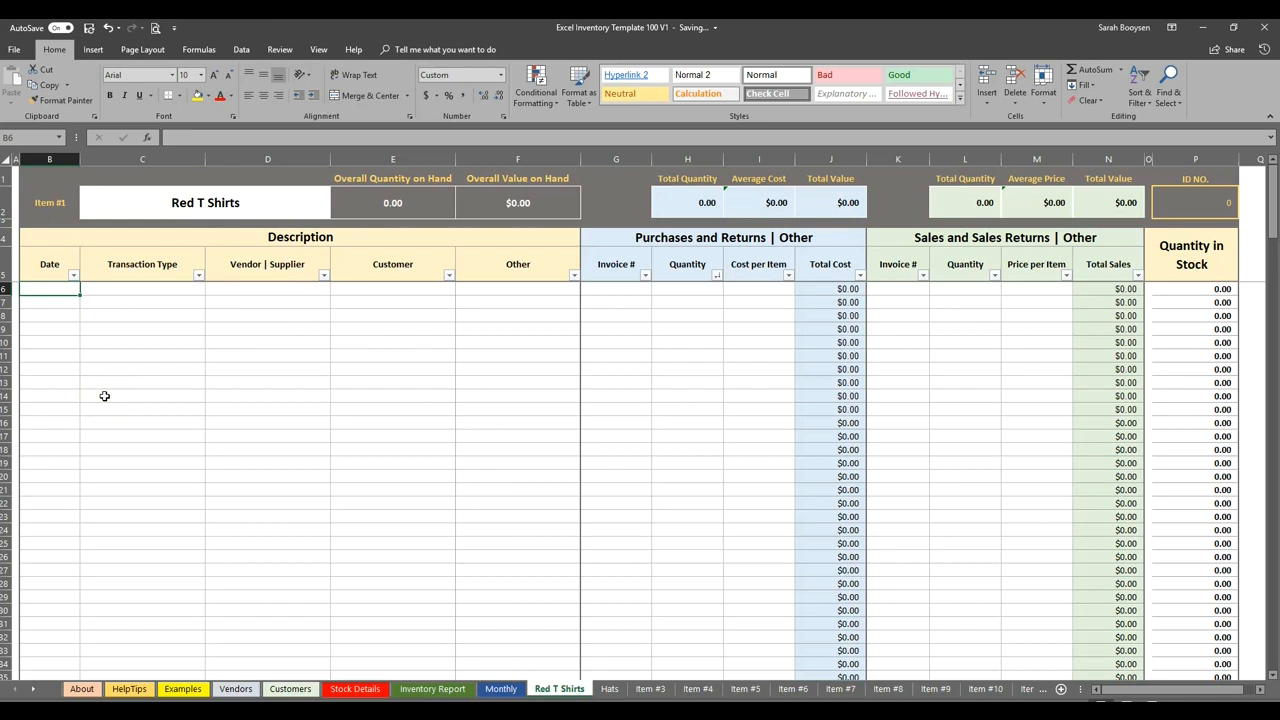
text(01/10/)
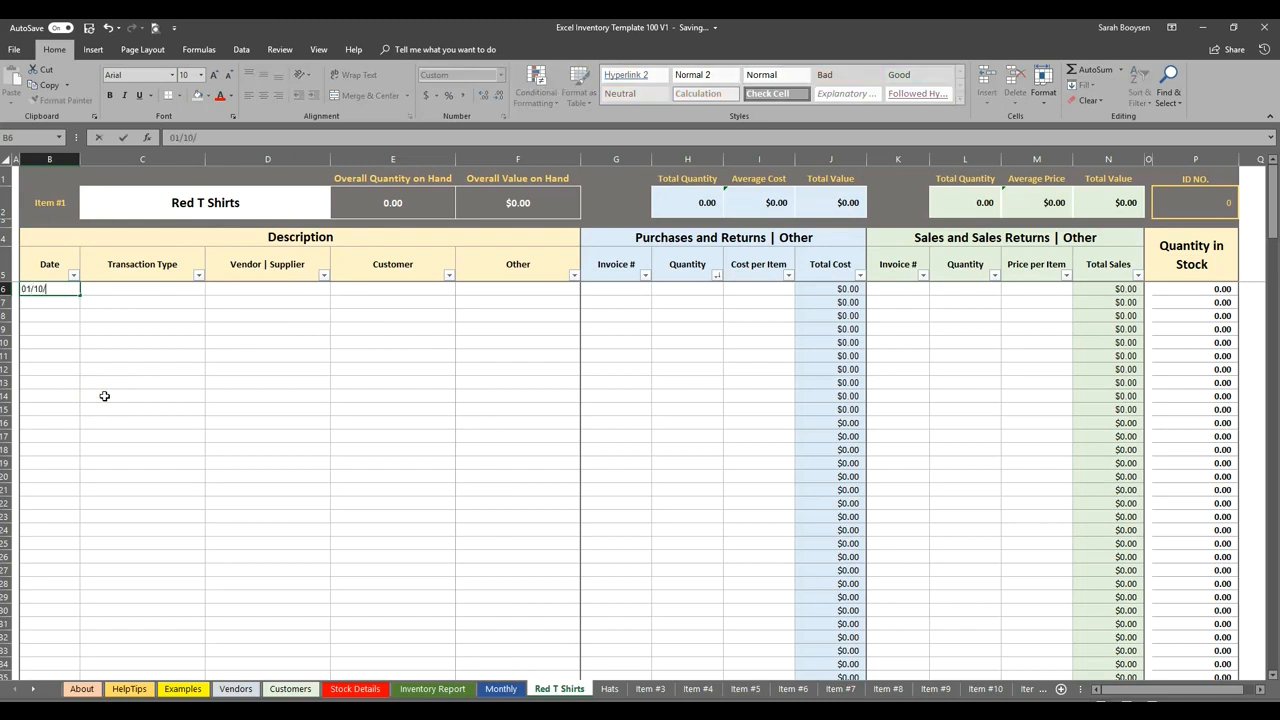
text(18)
key(Tab)
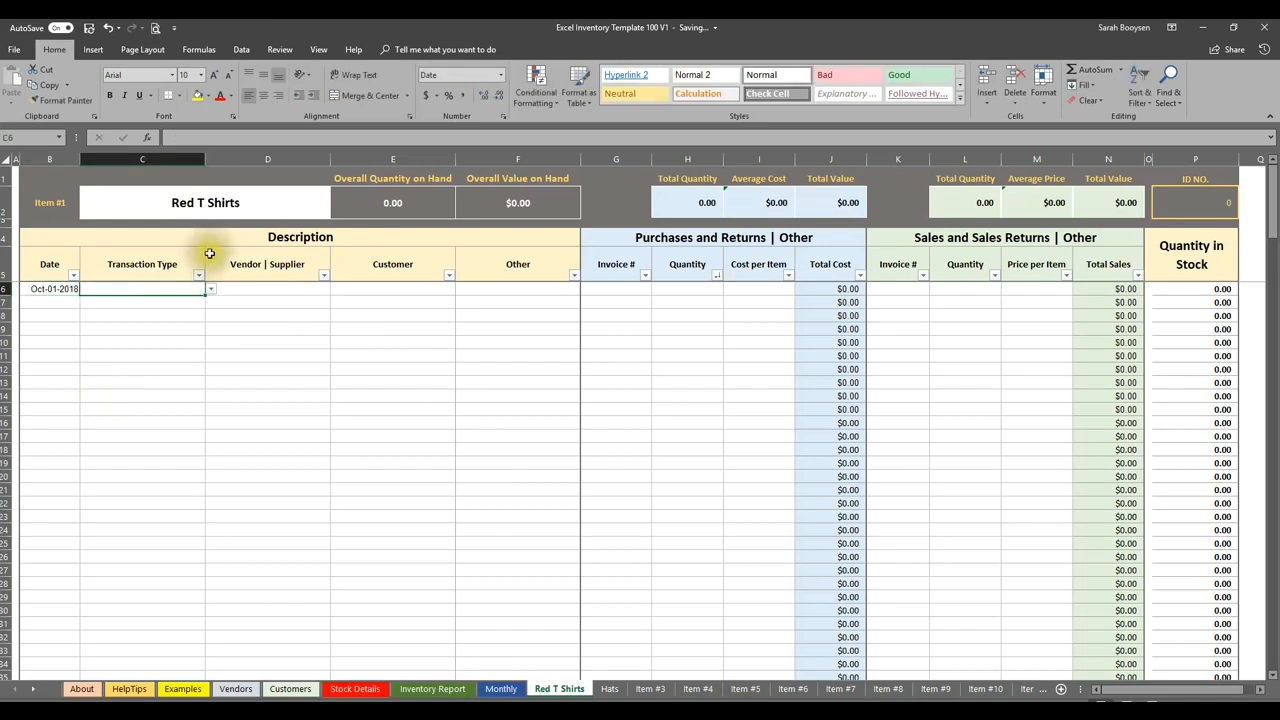
click(211, 291)
click(100, 309)
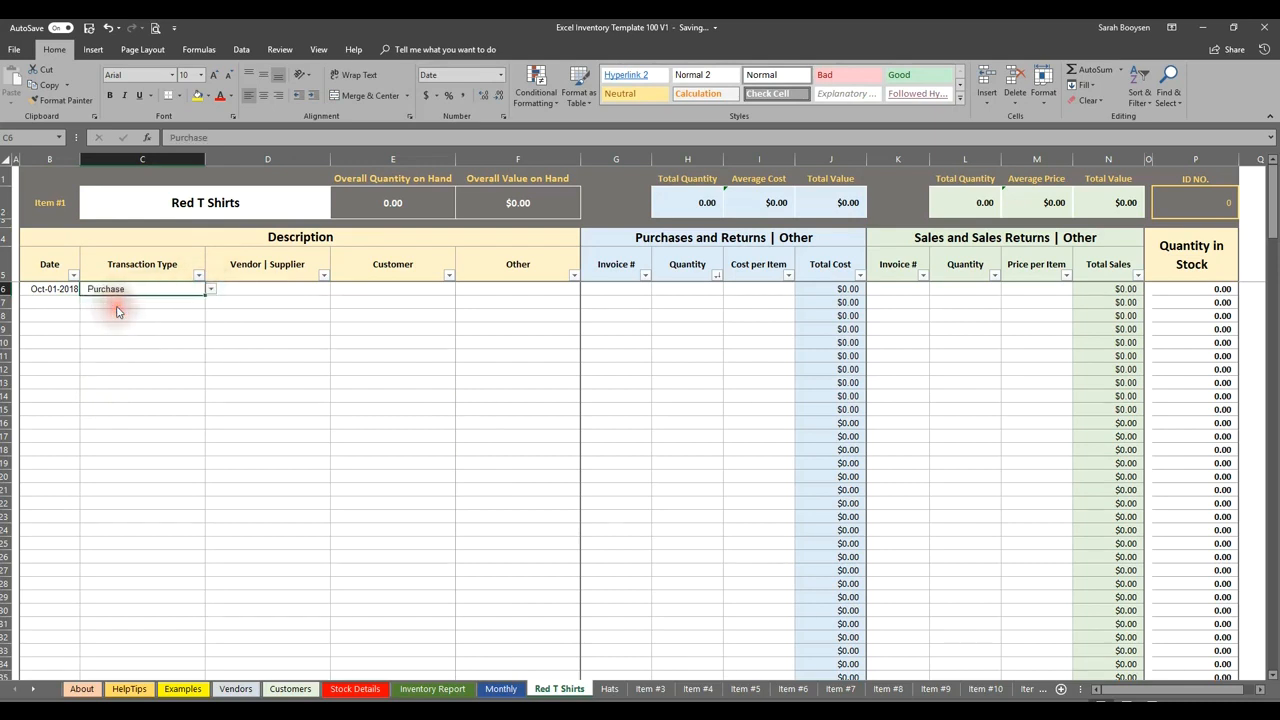
- Choose Example Vendor 1 as the vendor/supplier for the first purchase
click(286, 288)
click(336, 289)
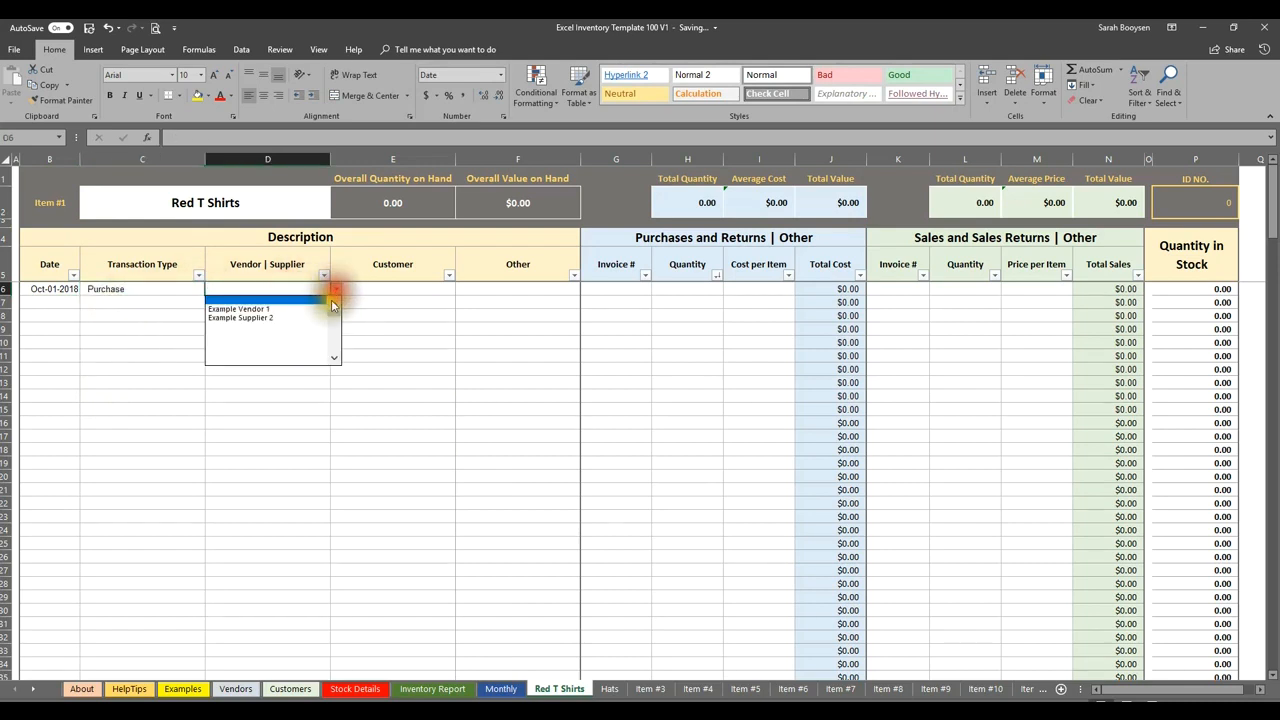
click(254, 311)
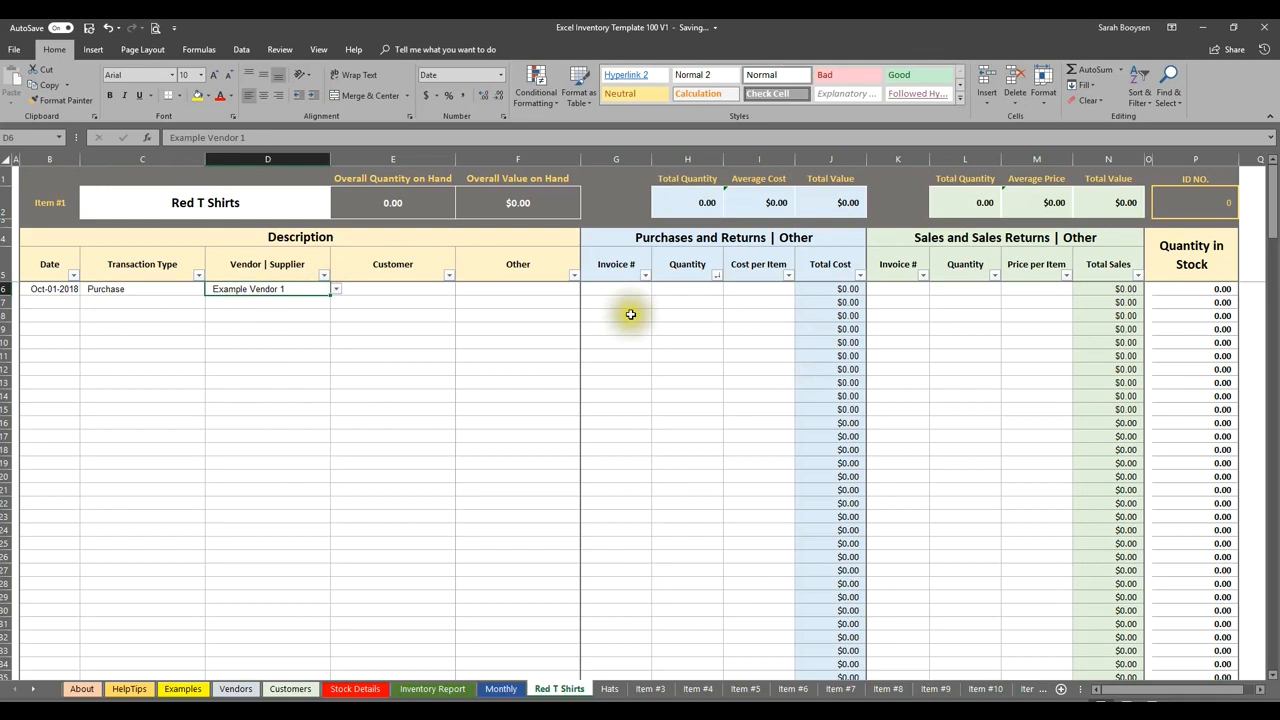
- Enter the first purchase's details: invoice number 1010, quantity 10 and cost per item 5
click(616, 288)
text(10)
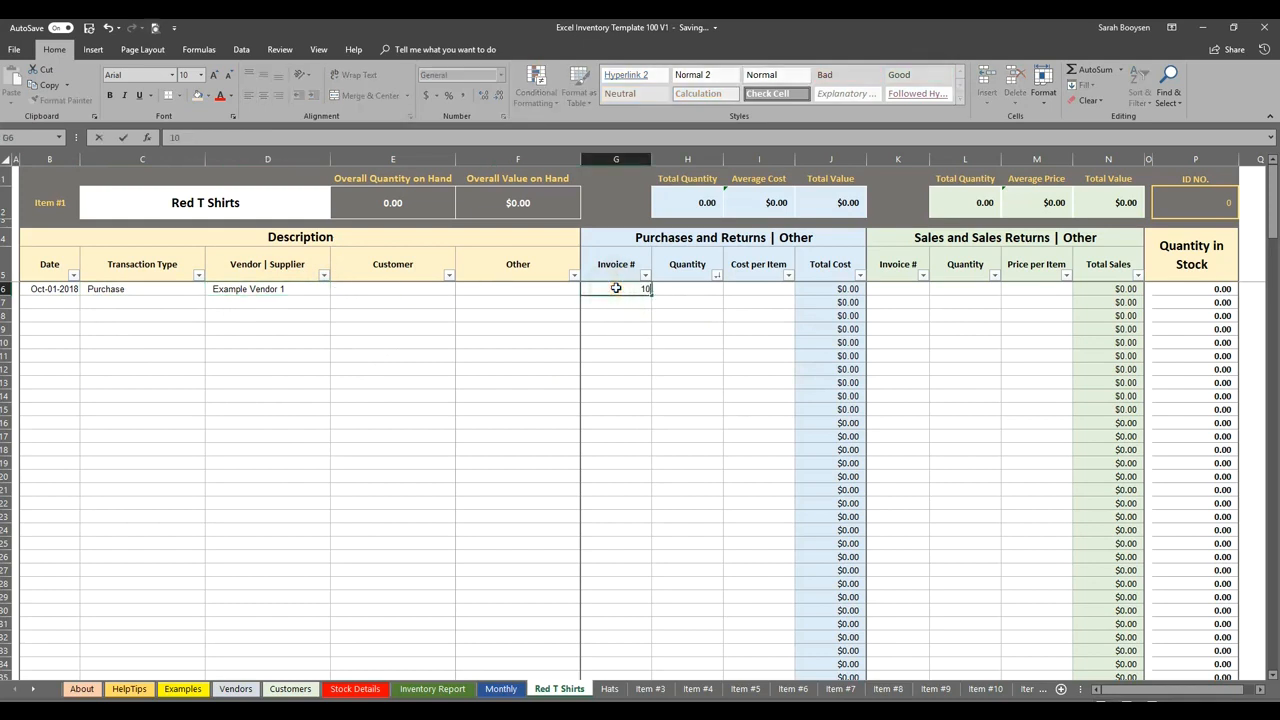
text(10)
key(Tab)
text(1)
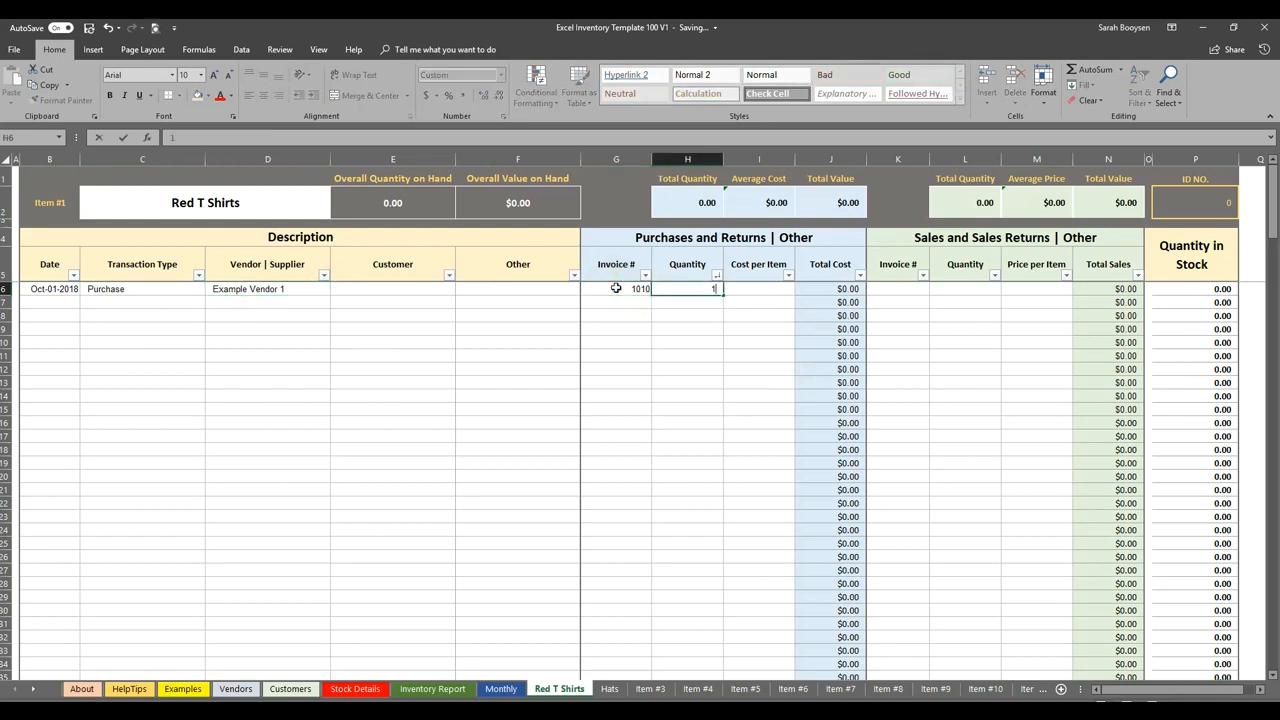
key(Tab)
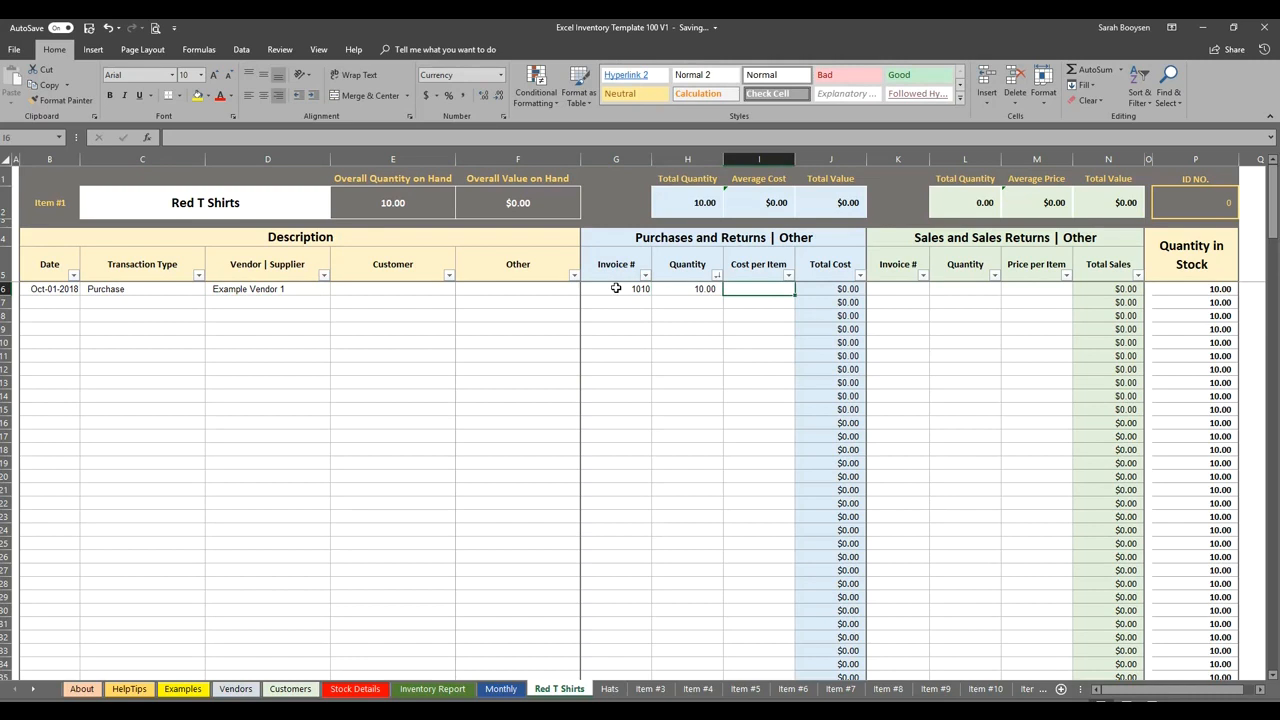
text(5)
key(Tab)
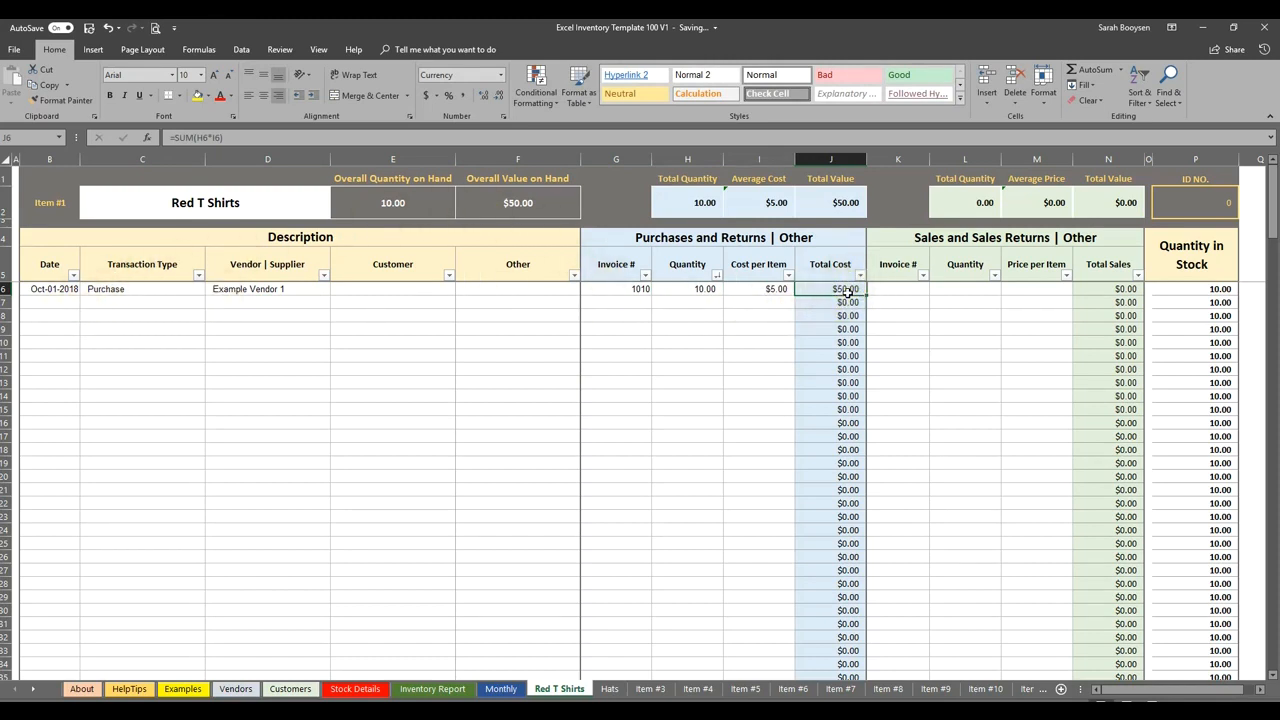
- Check the first purchase's quantity in stock and the item's overall quantity and value on hand
click(1215, 289)
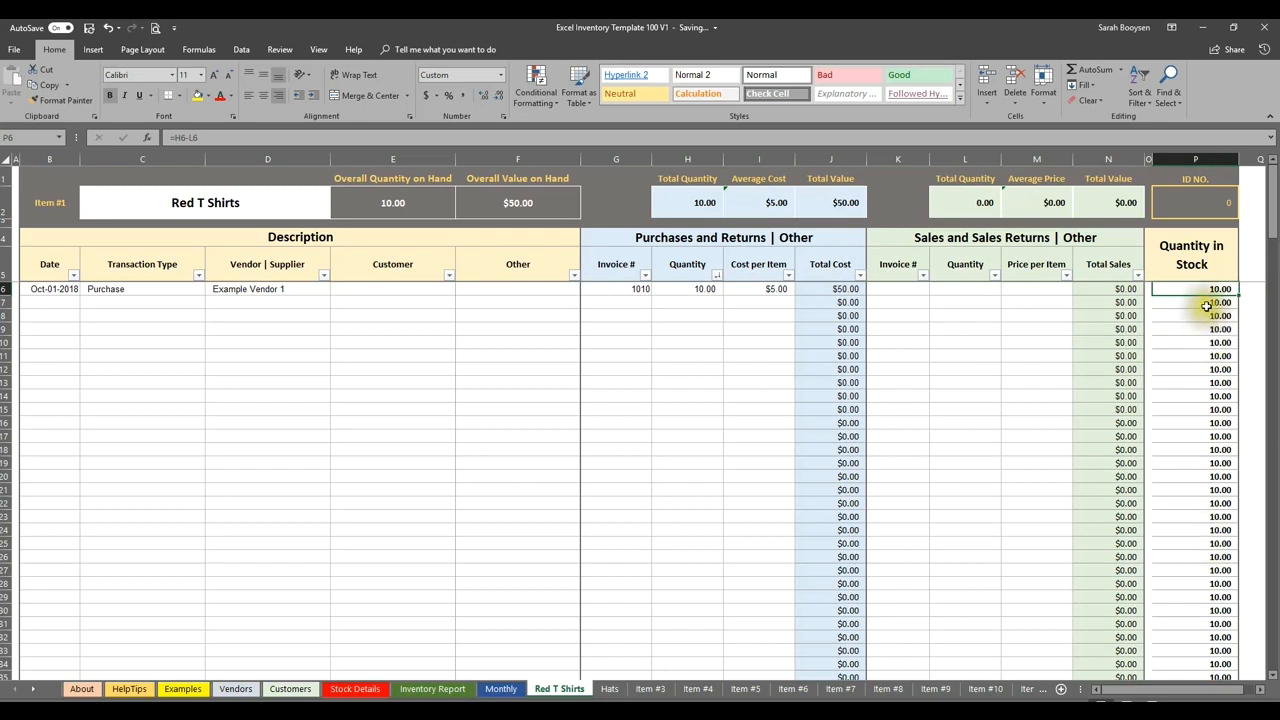
click(398, 202)
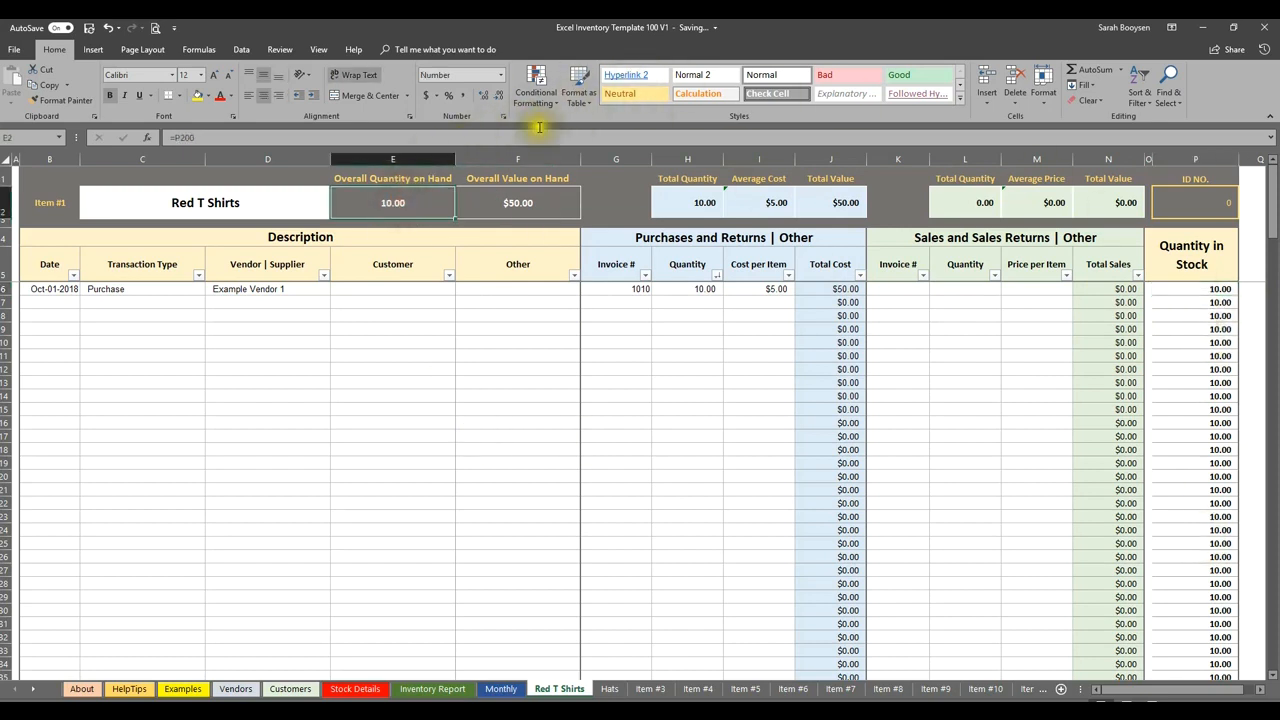
click(511, 203)
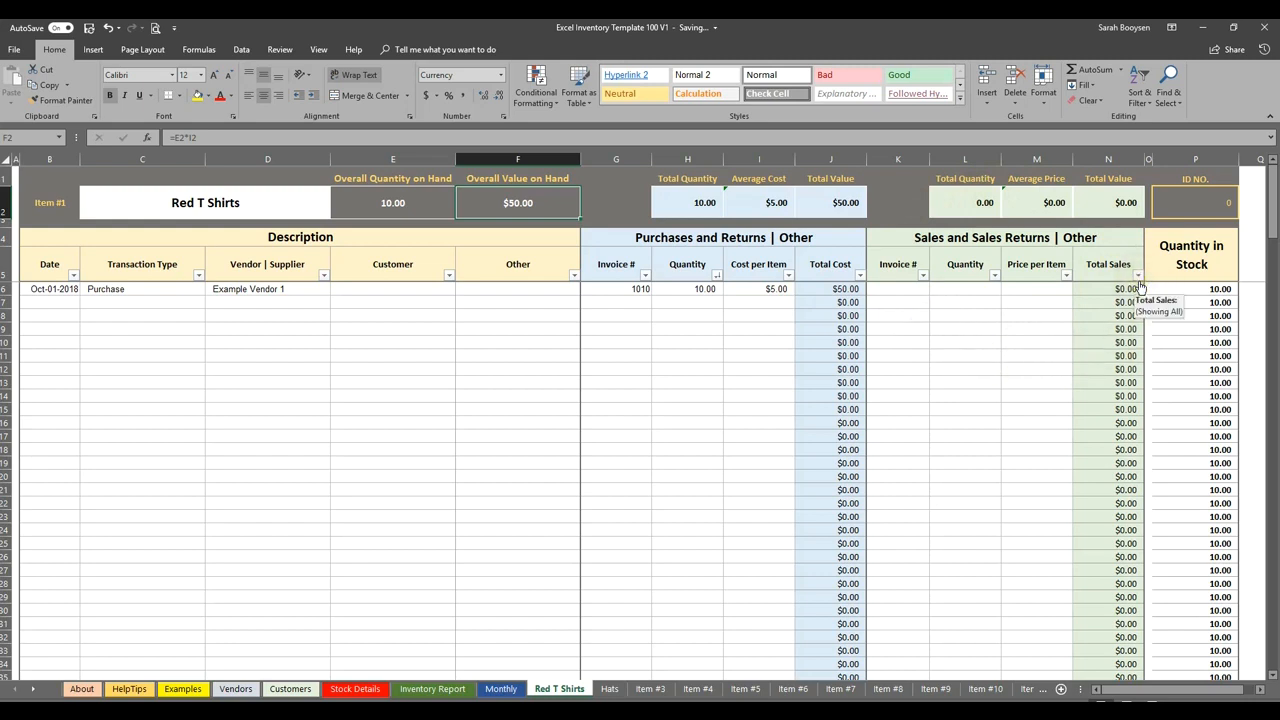
- Enter the date 05/10 in the second transaction row and choose Purchase as the transaction type
click(42, 305)
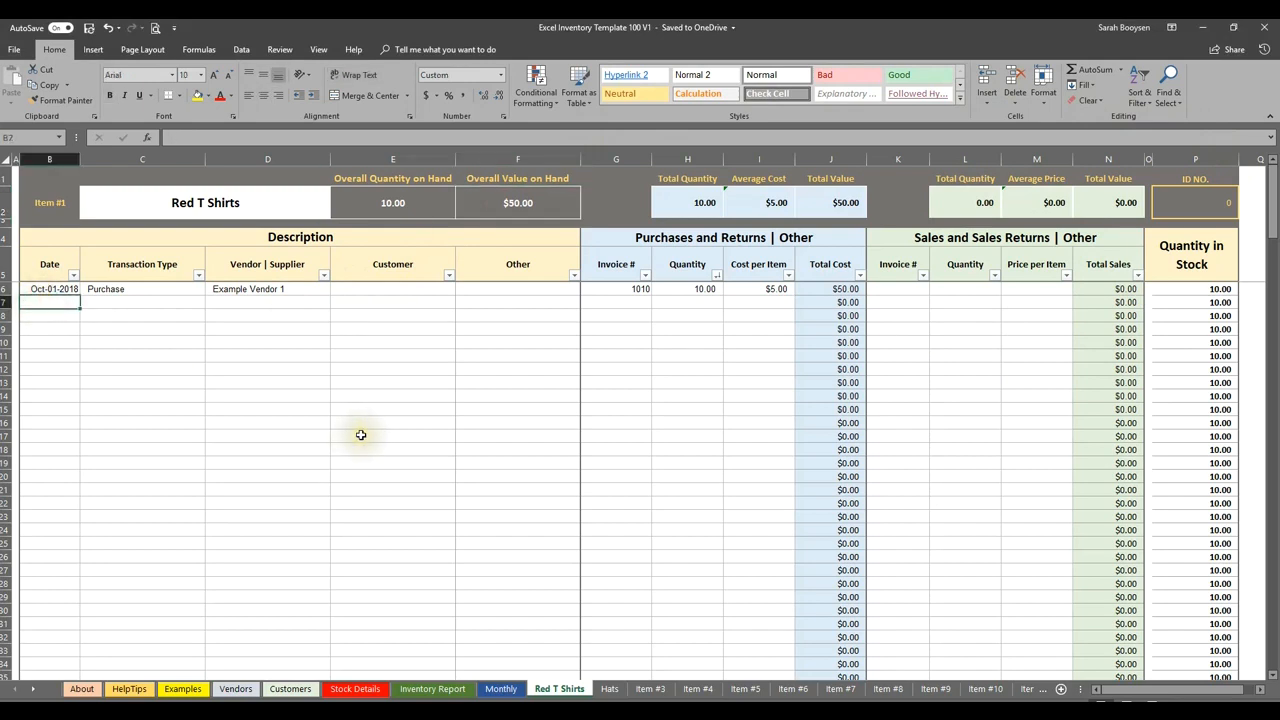
text(05)
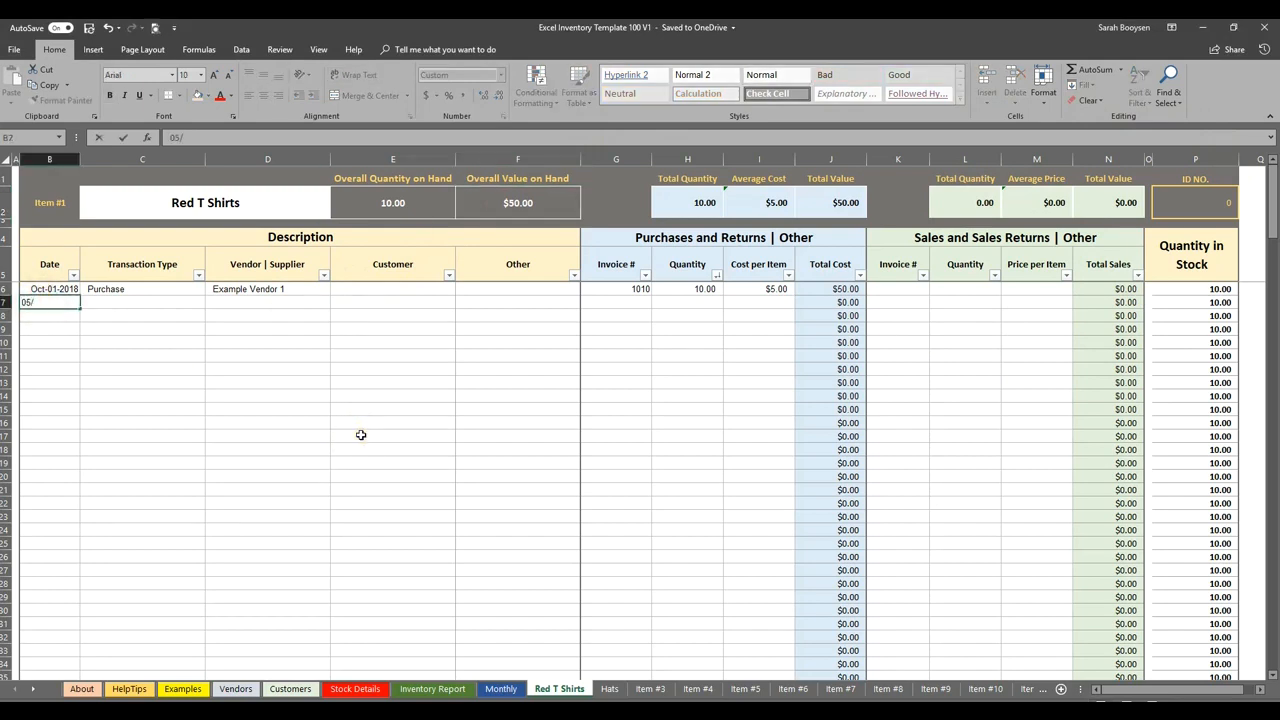
text(/10)
key(Tab)
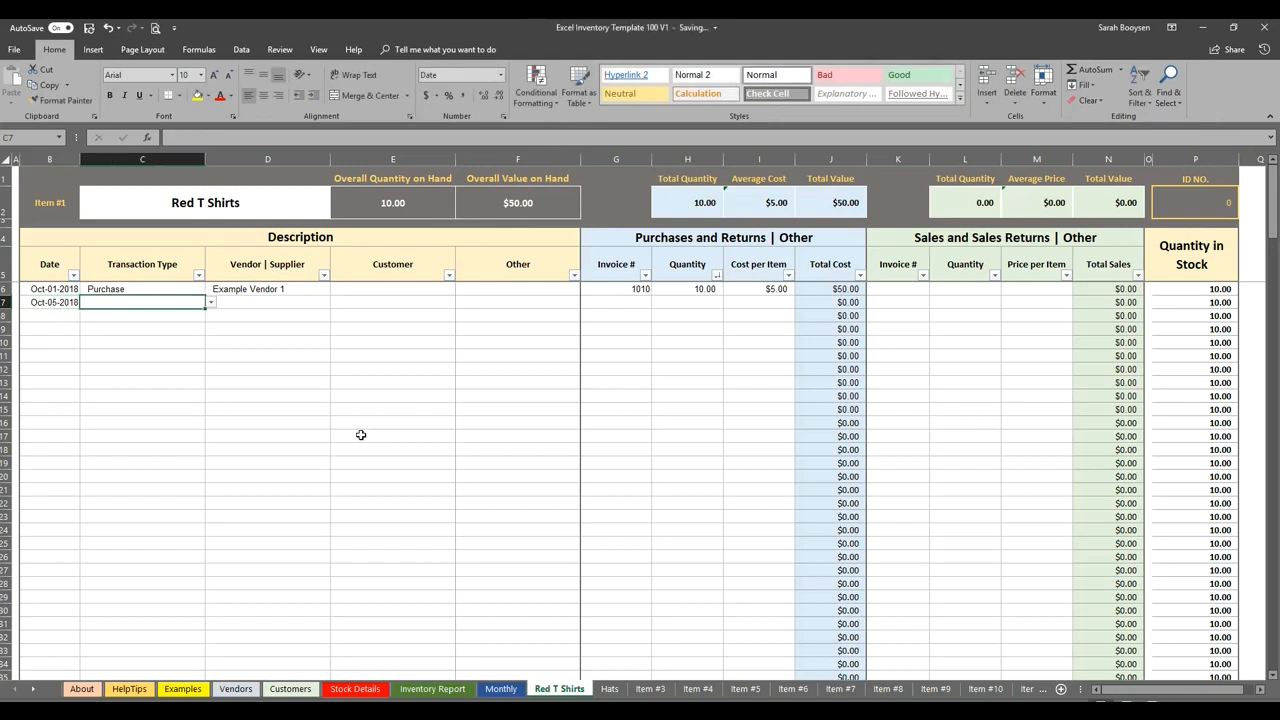
click(211, 303)
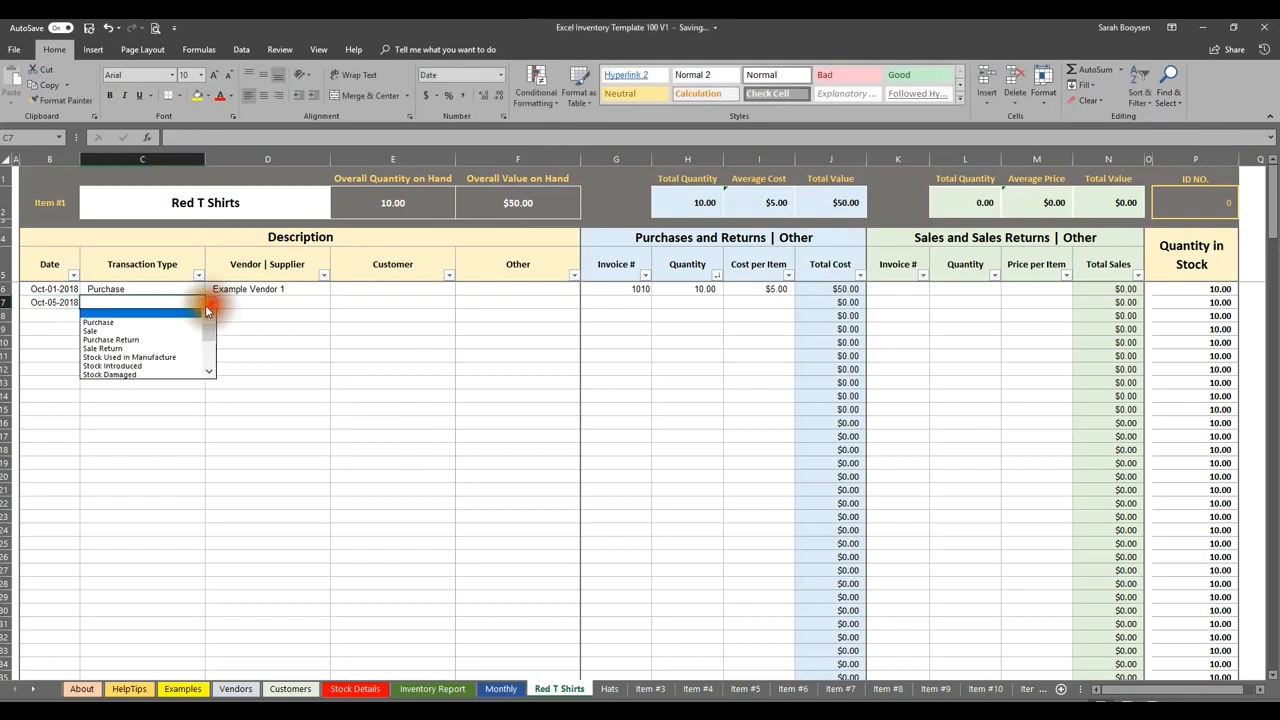
click(200, 312)
- Choose Example Supplier 2 as the vendor/supplier for the second purchase
click(285, 304)
click(338, 308)
click(271, 333)
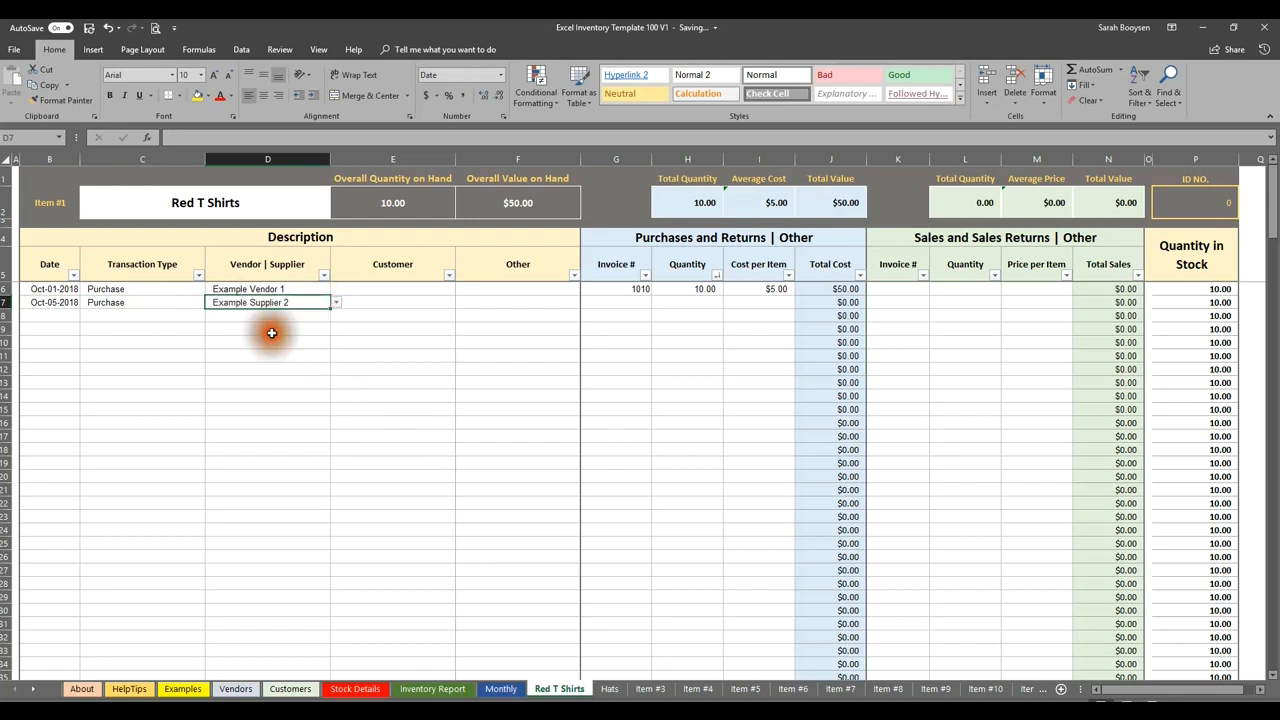
- Enter the second purchase's details: invoice number 5932, quantity 10 and cost per item 4.75
click(625, 305)
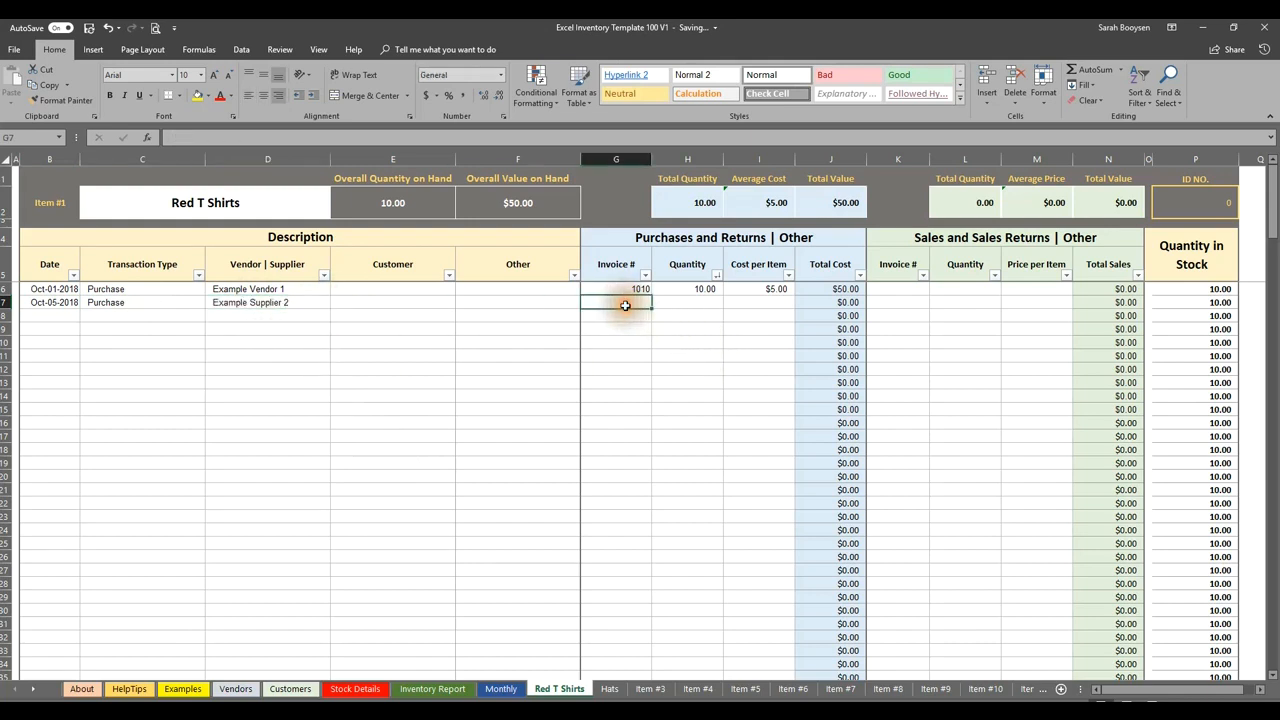
text(5932)
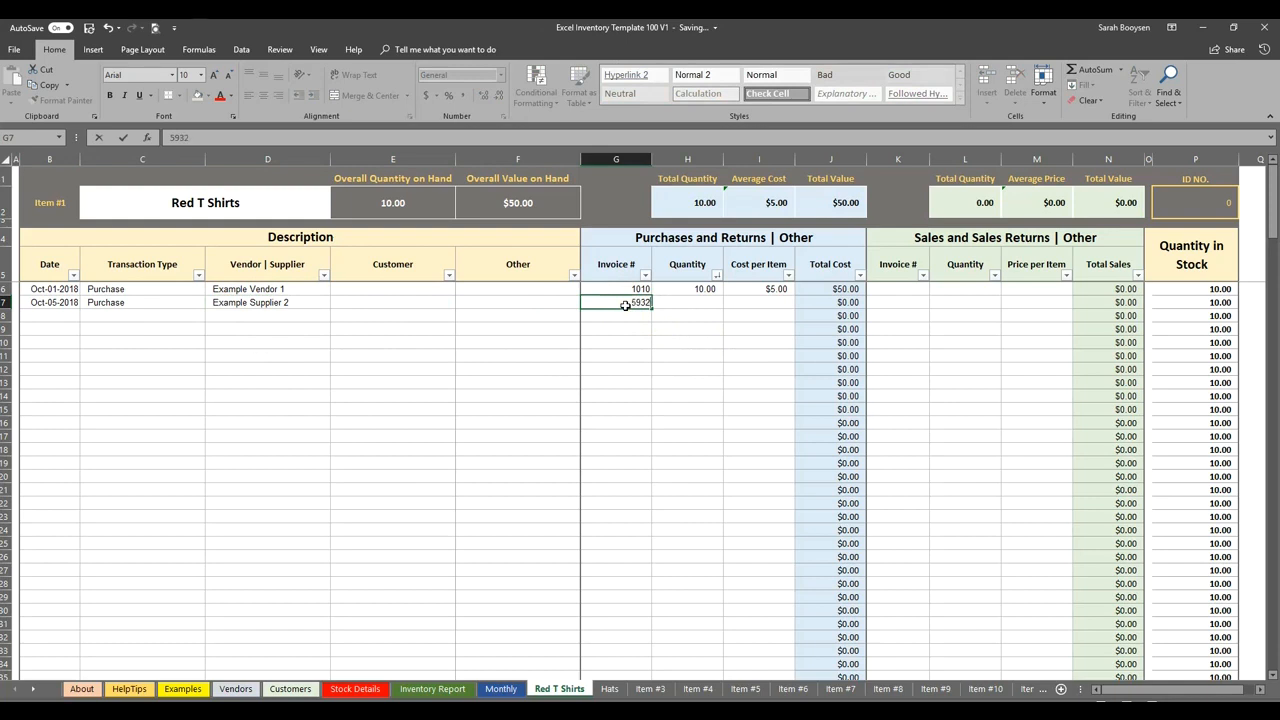
key(Tab)
text(1)
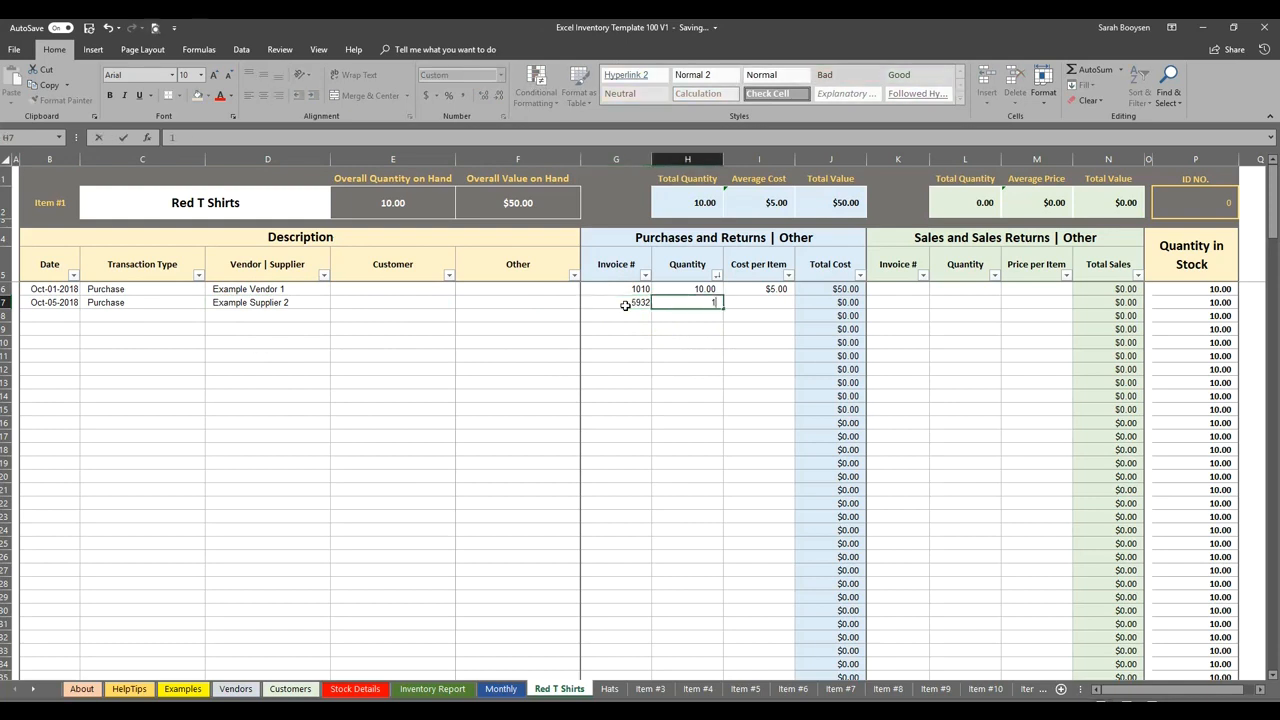
key(Tab)
text(4)
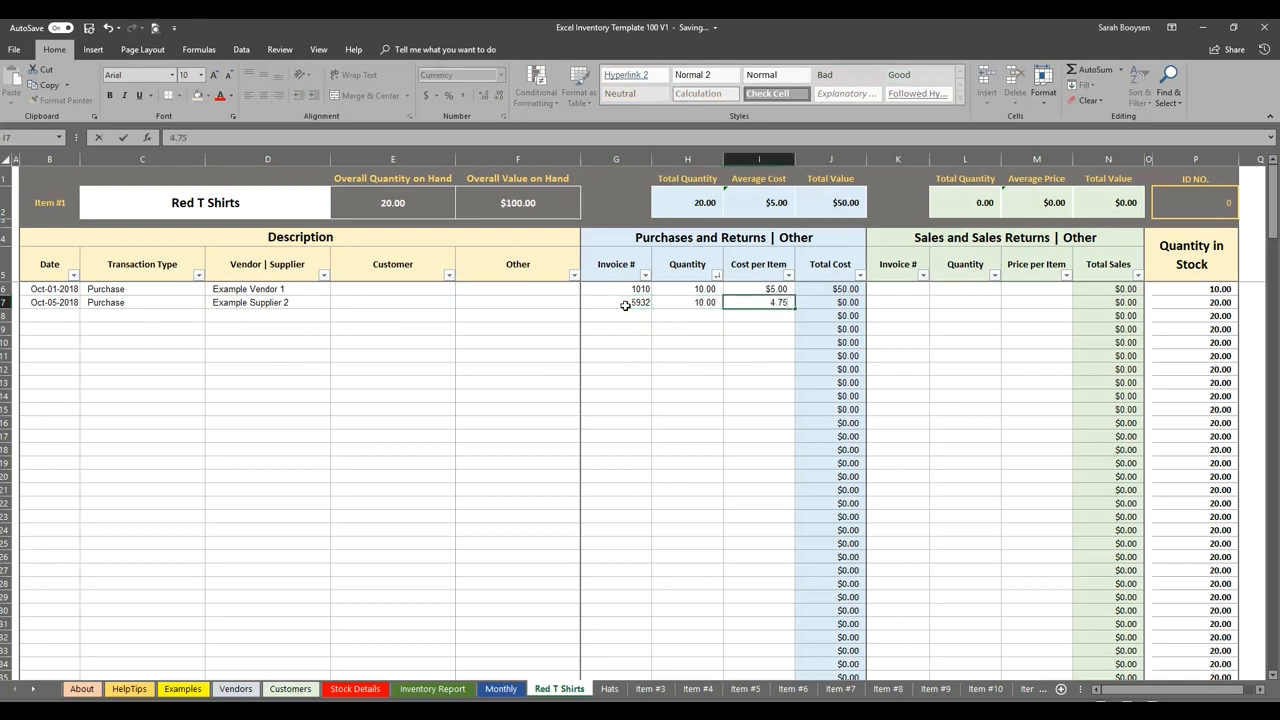
text(.75)
key(Tab)
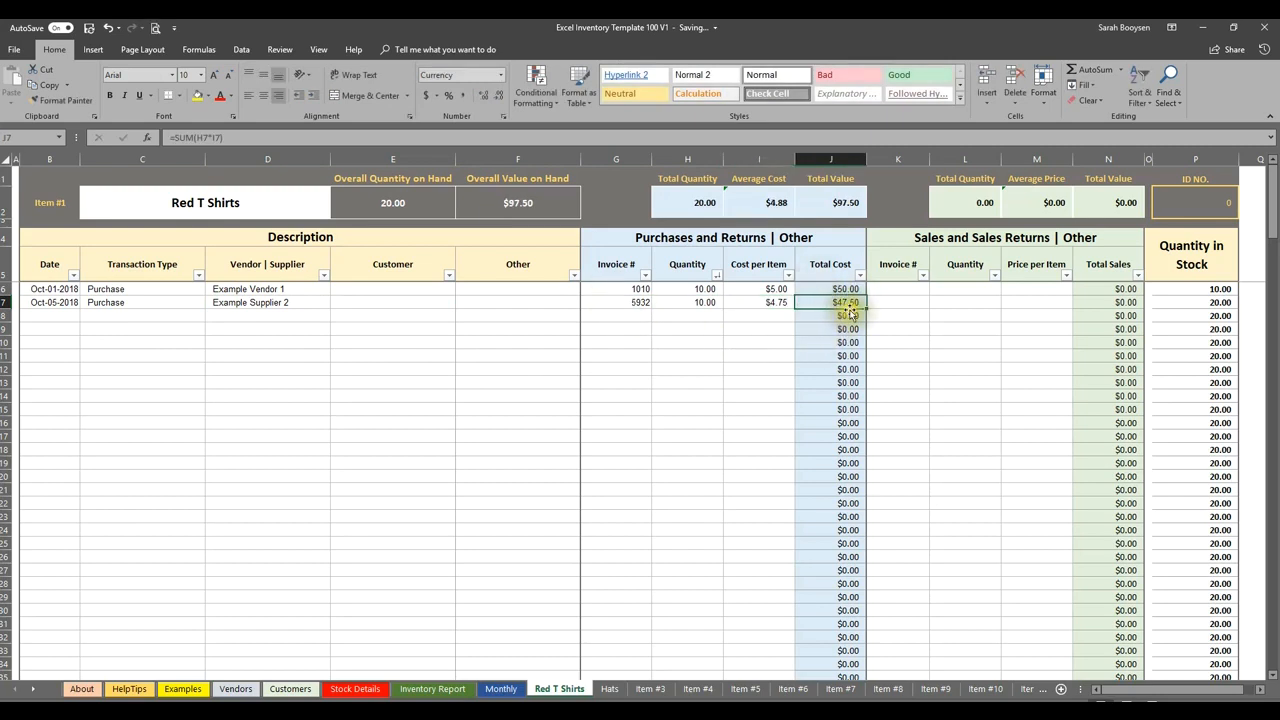
- Examine the running stock quantity, overall quantity on hand, average cost against both purchase costs, and overall value on hand
click(1233, 304)
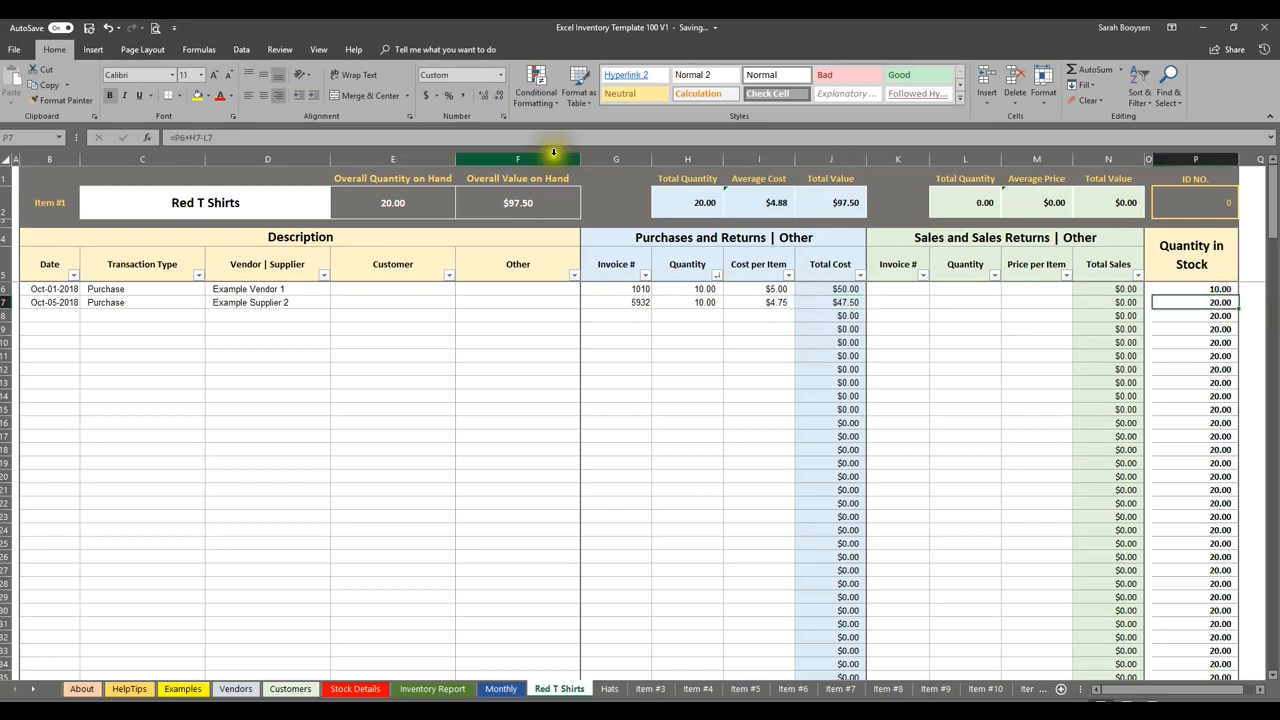
click(395, 210)
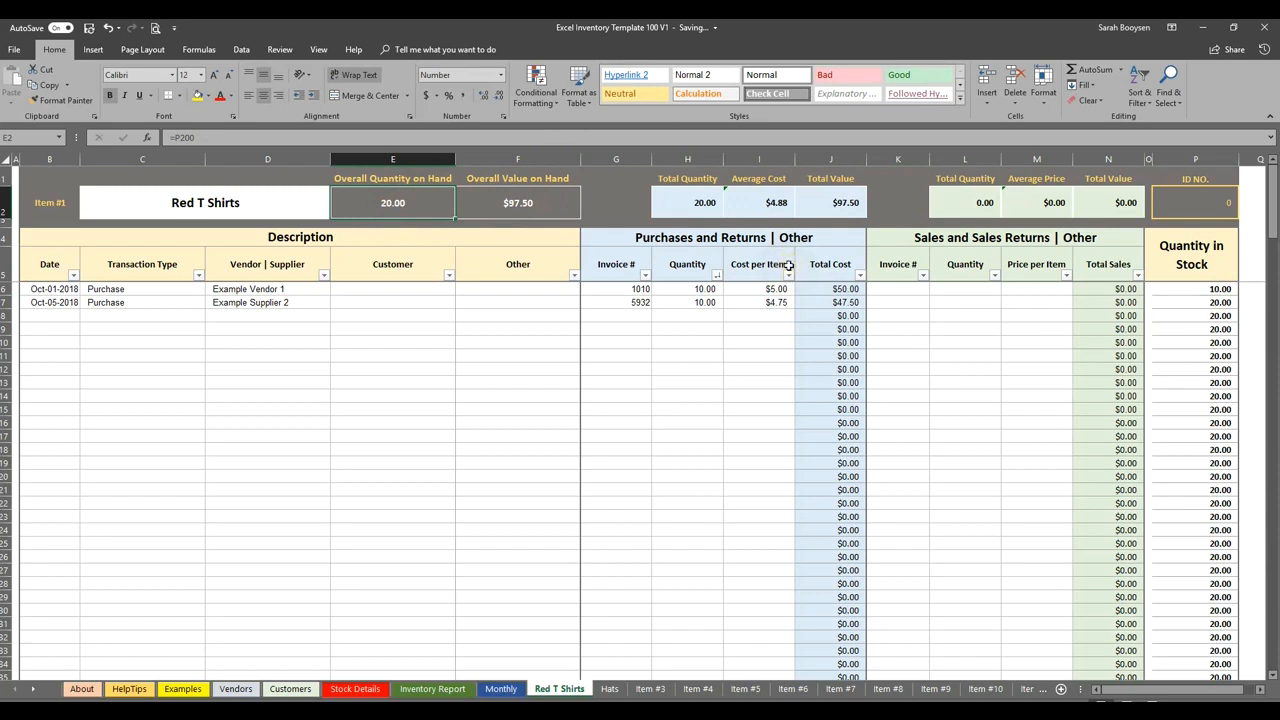
click(765, 201)
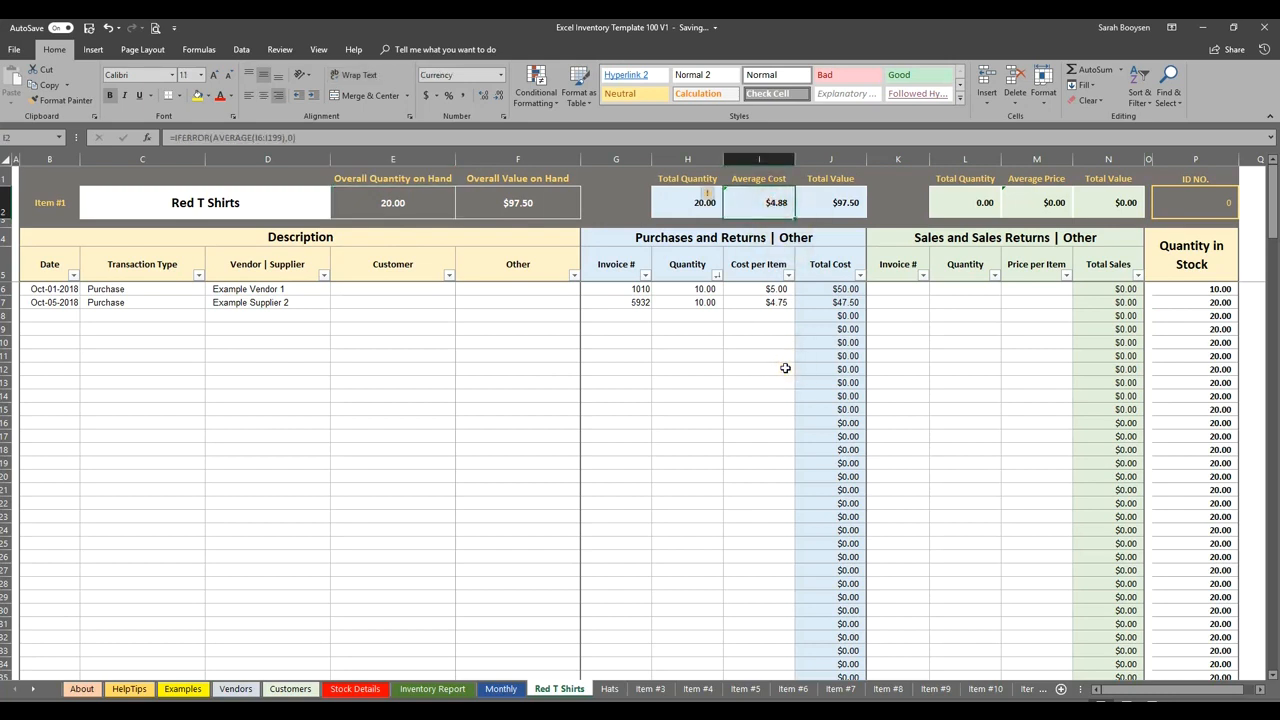
click(777, 289)
click(778, 303)
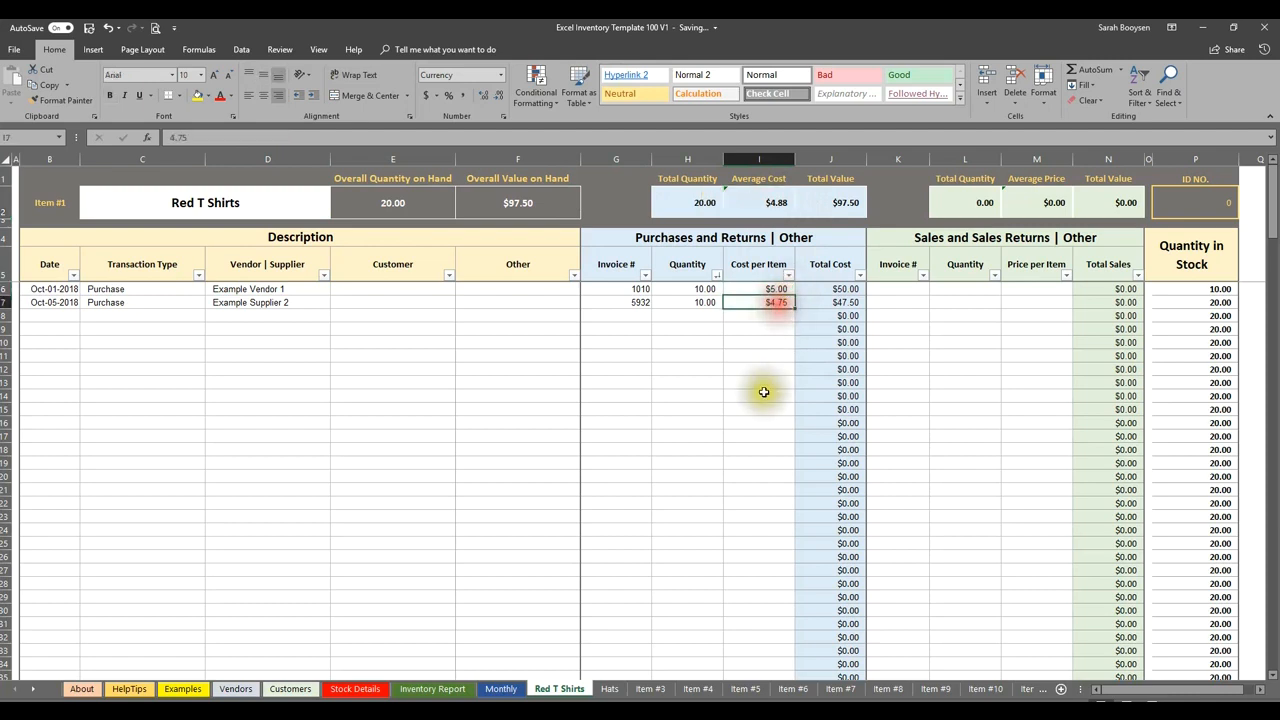
click(780, 209)
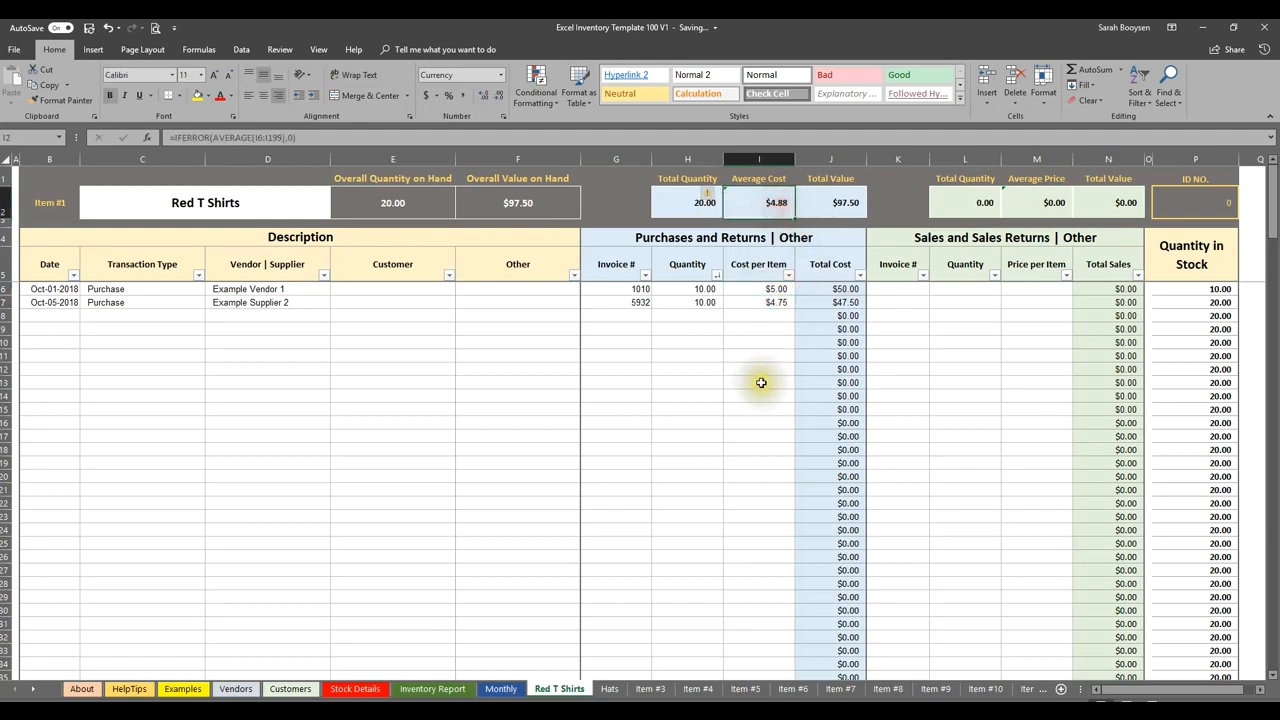
click(541, 201)
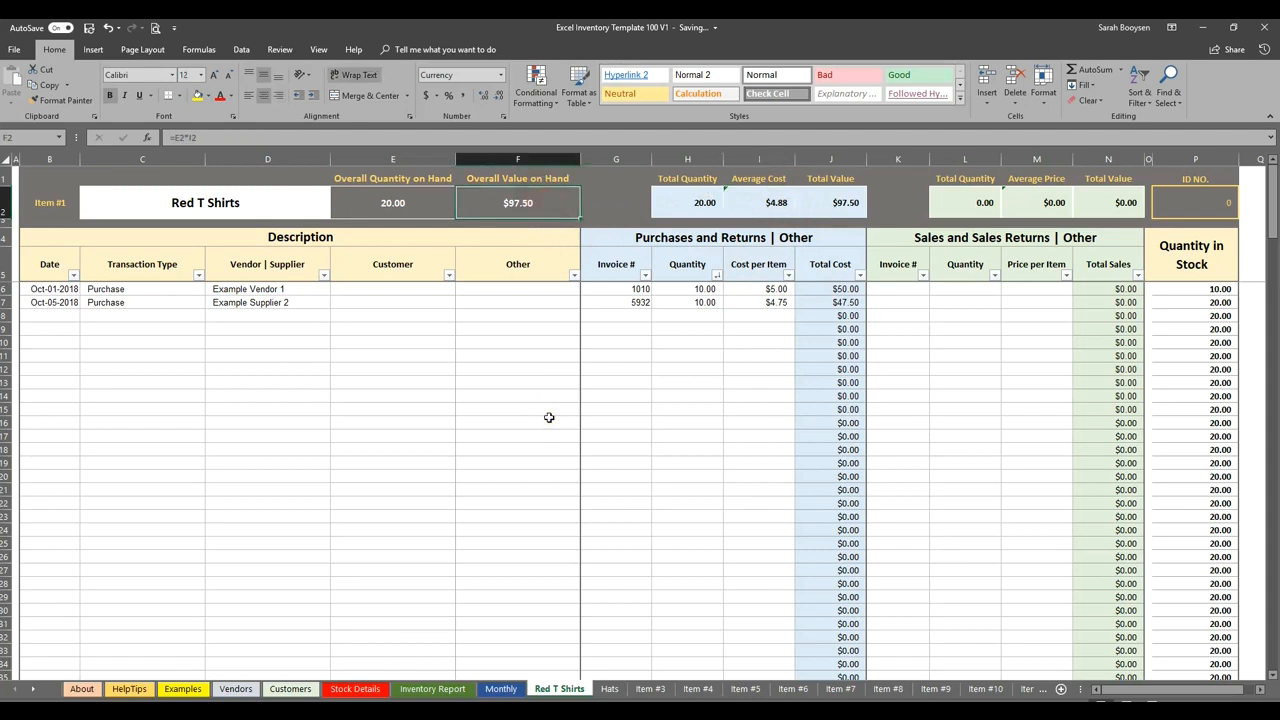
- Enter the date 06/10/18 in the third Red T Shirts transaction row and choose Sale as the transaction type
click(419, 203)
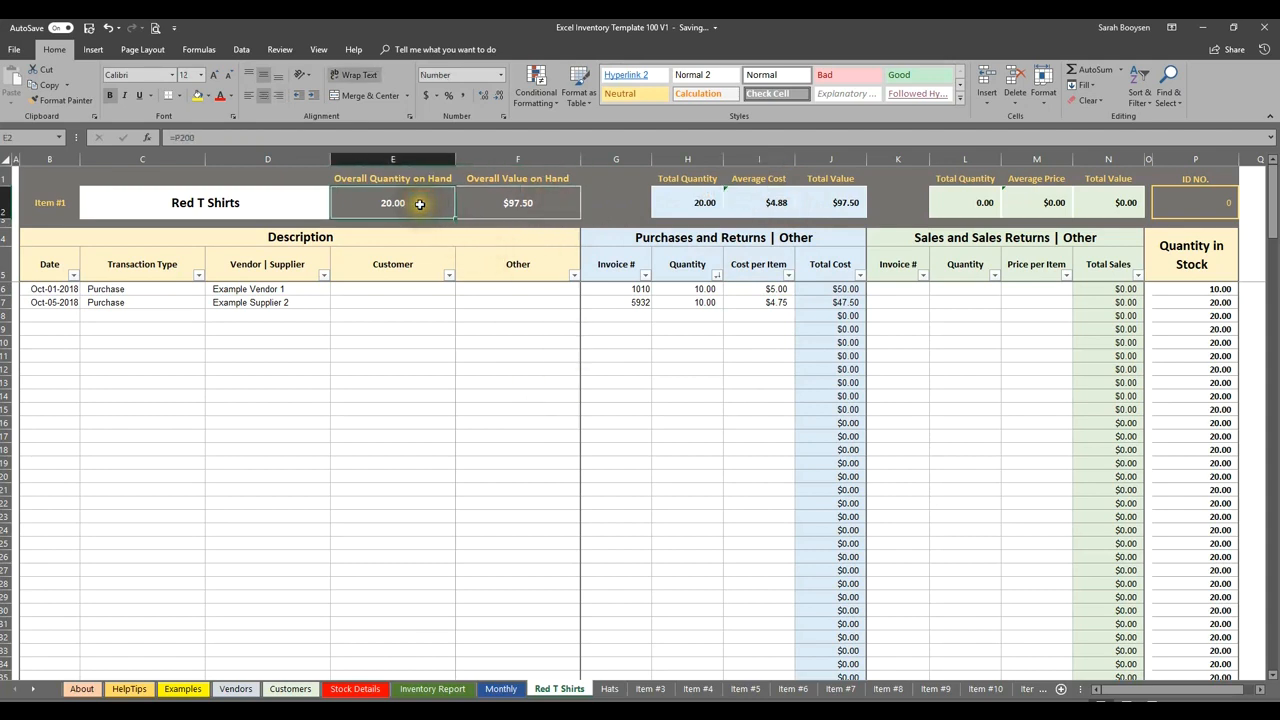
click(744, 203)
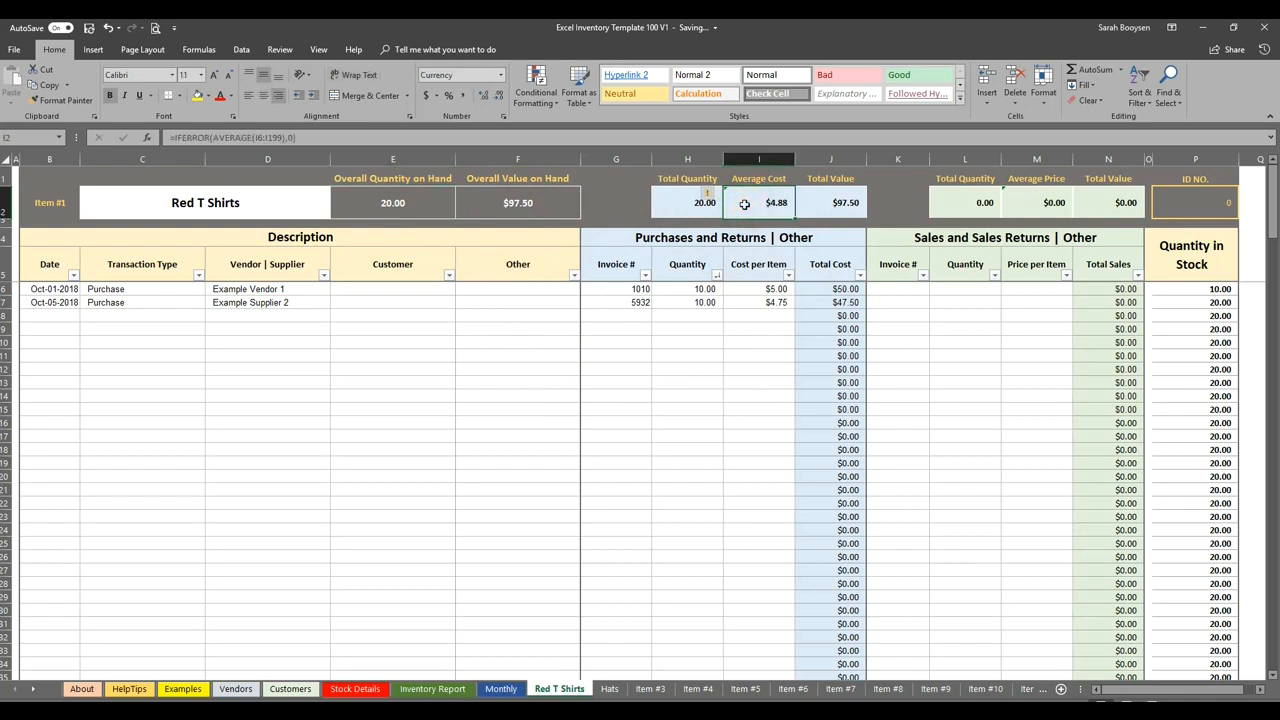
click(57, 317)
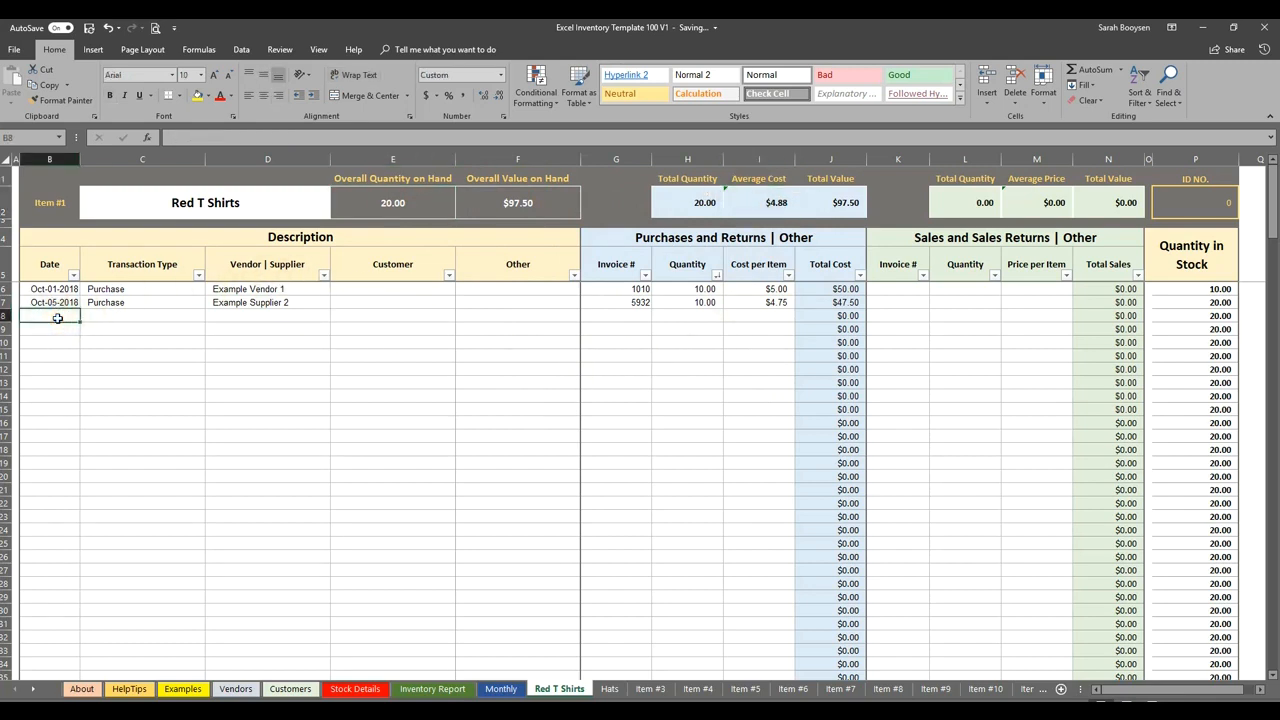
text(06/10/18)
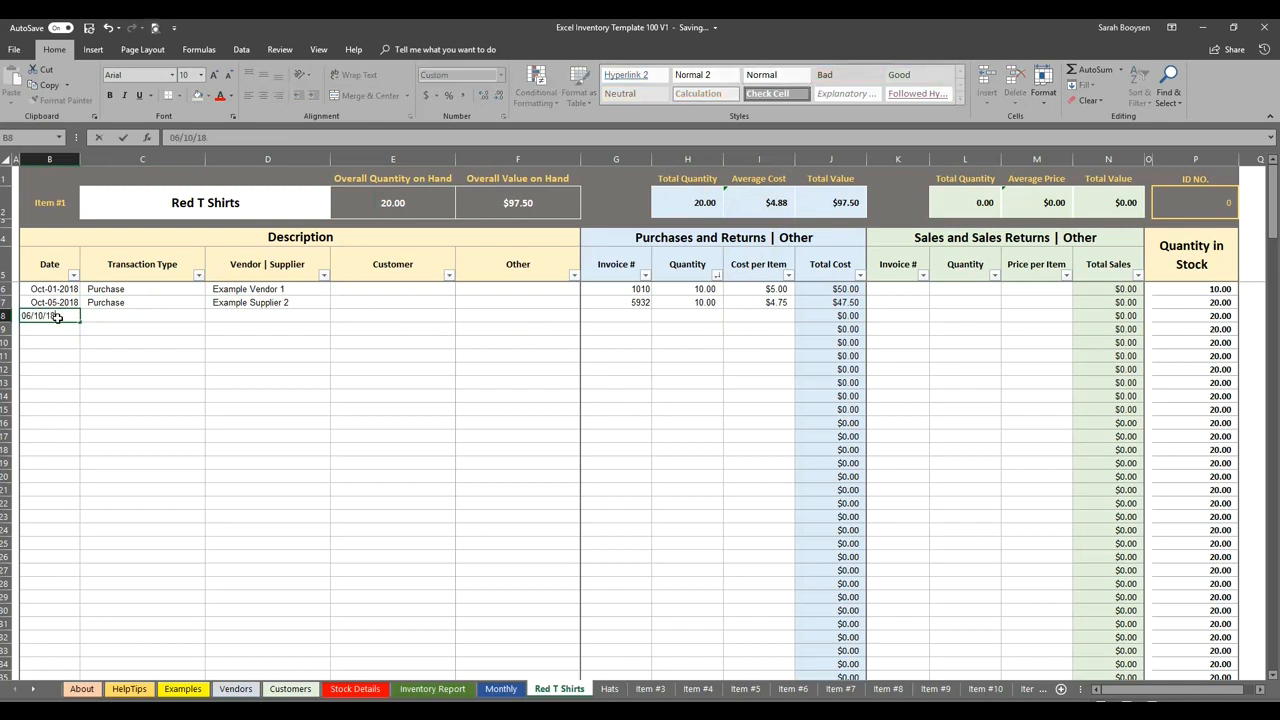
key(Tab)
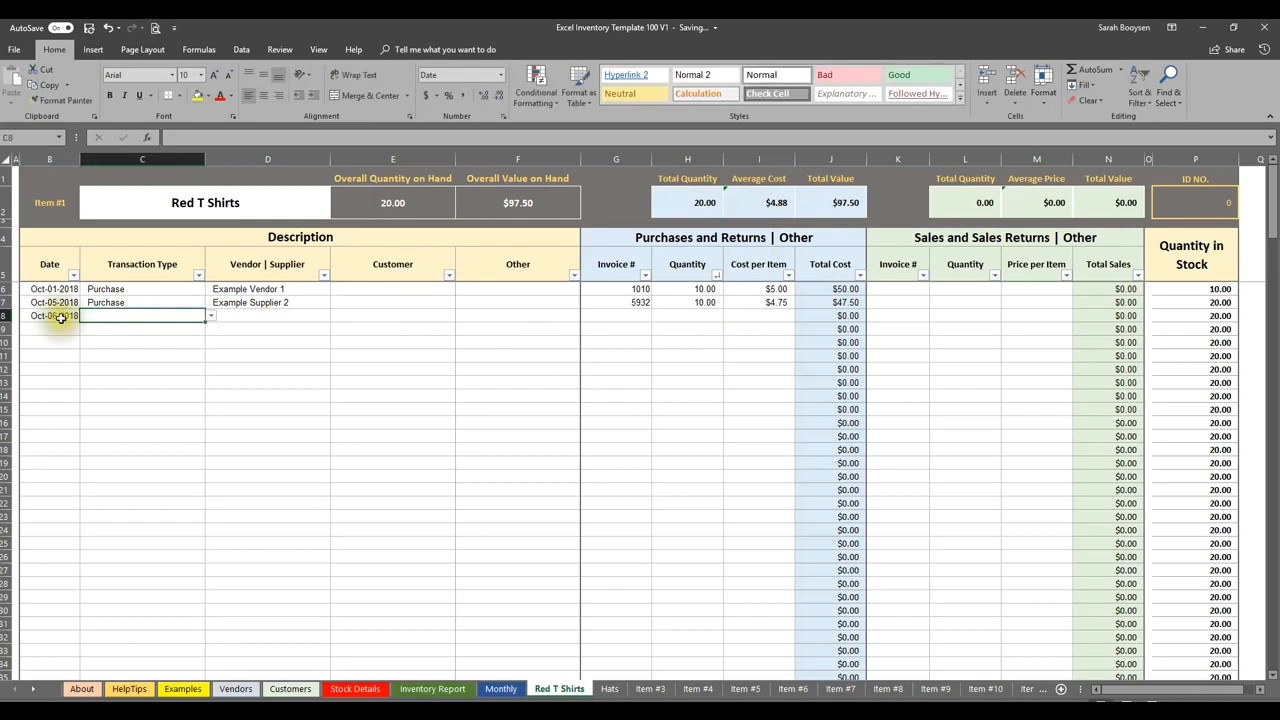
click(209, 318)
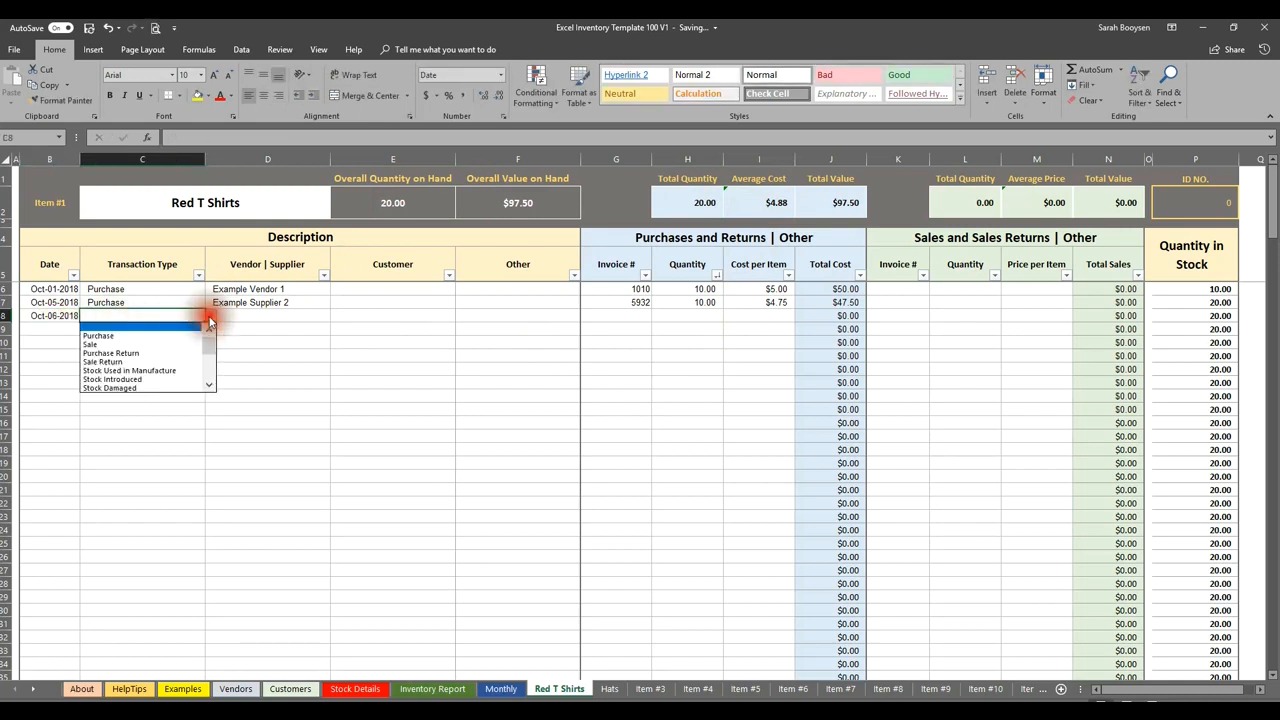
click(110, 344)
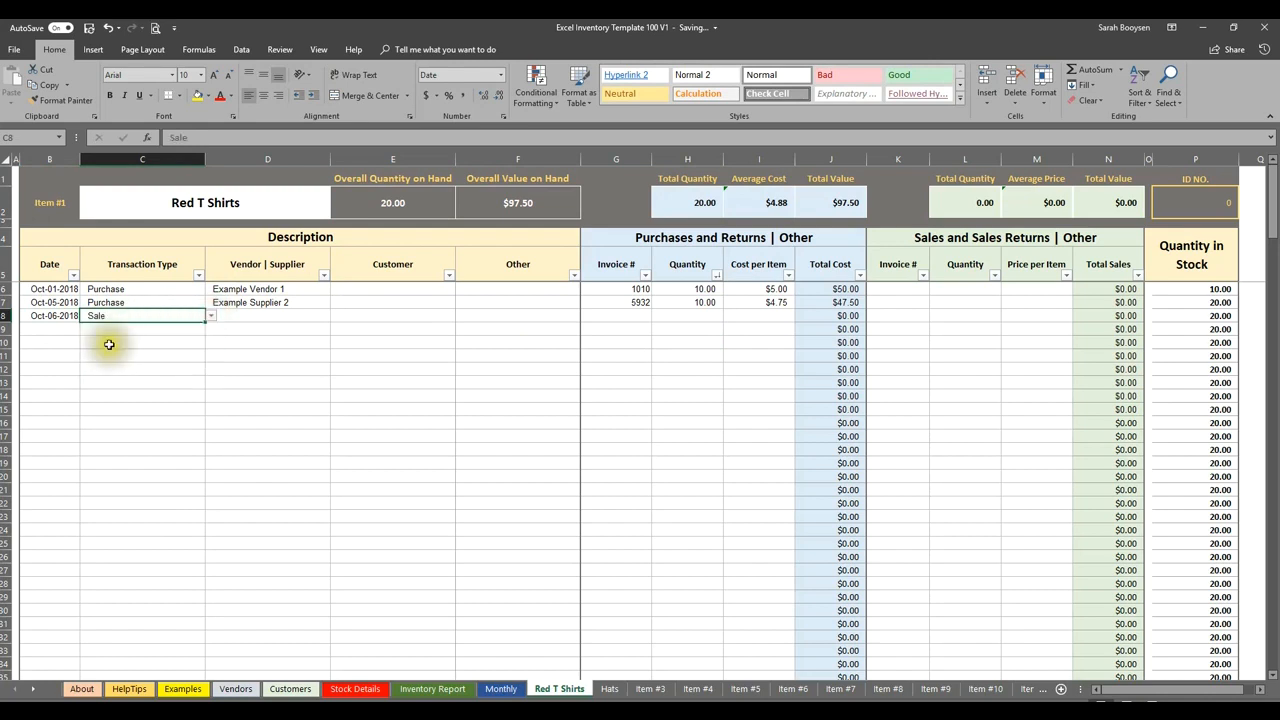
- Choose Example Customer 1 as the customer for the Red T Shirts sale
click(455, 317)
click(460, 317)
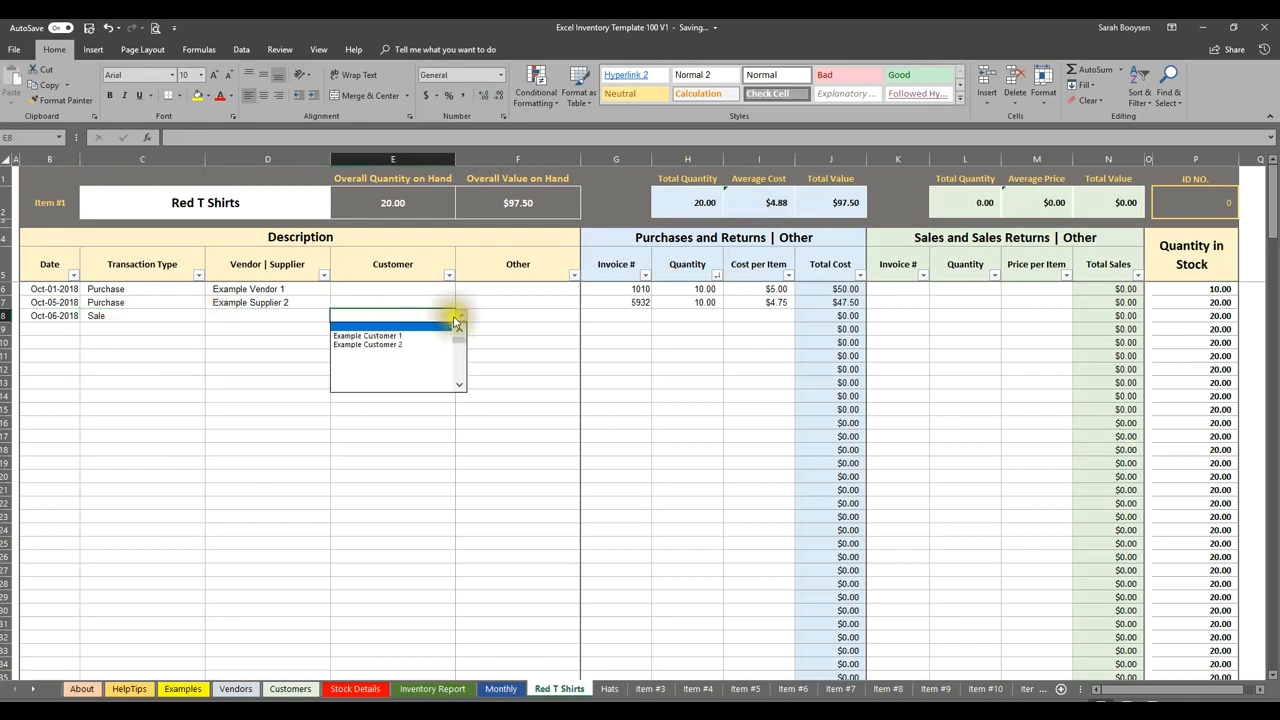
click(396, 337)
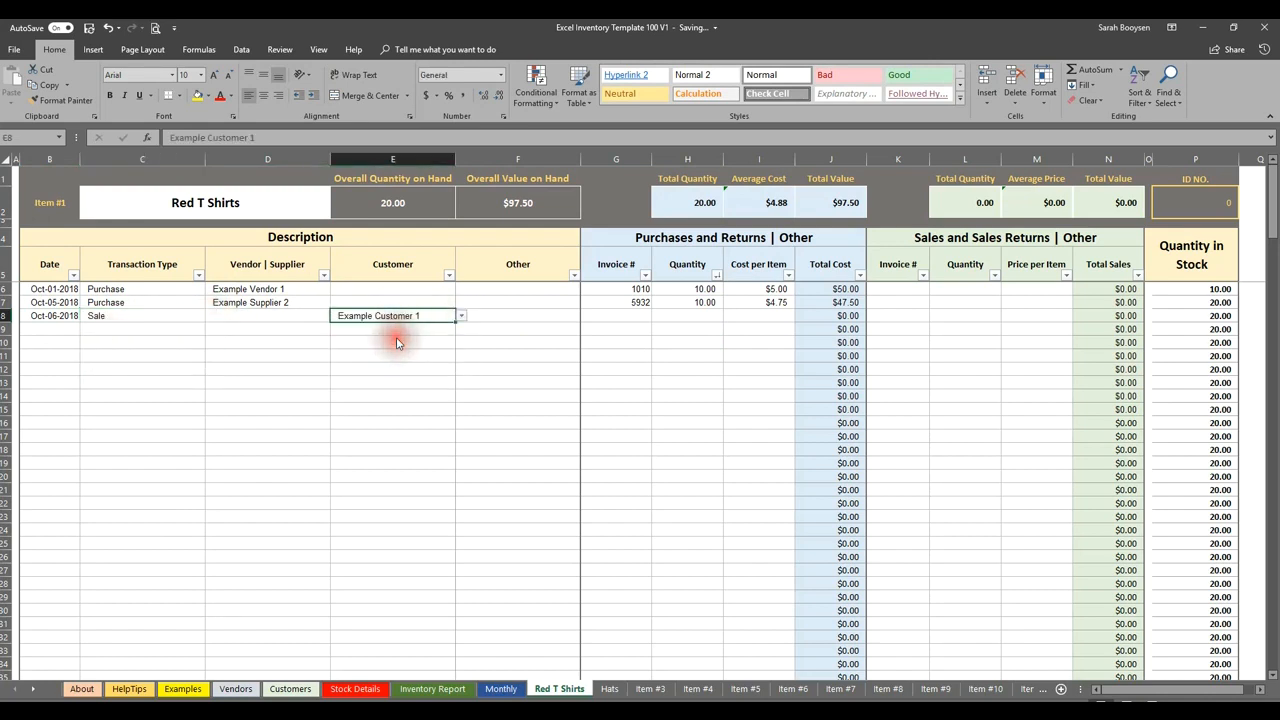
- Enter the sale's details: invoice number 1234, quantity 2 and price per item 12
click(895, 315)
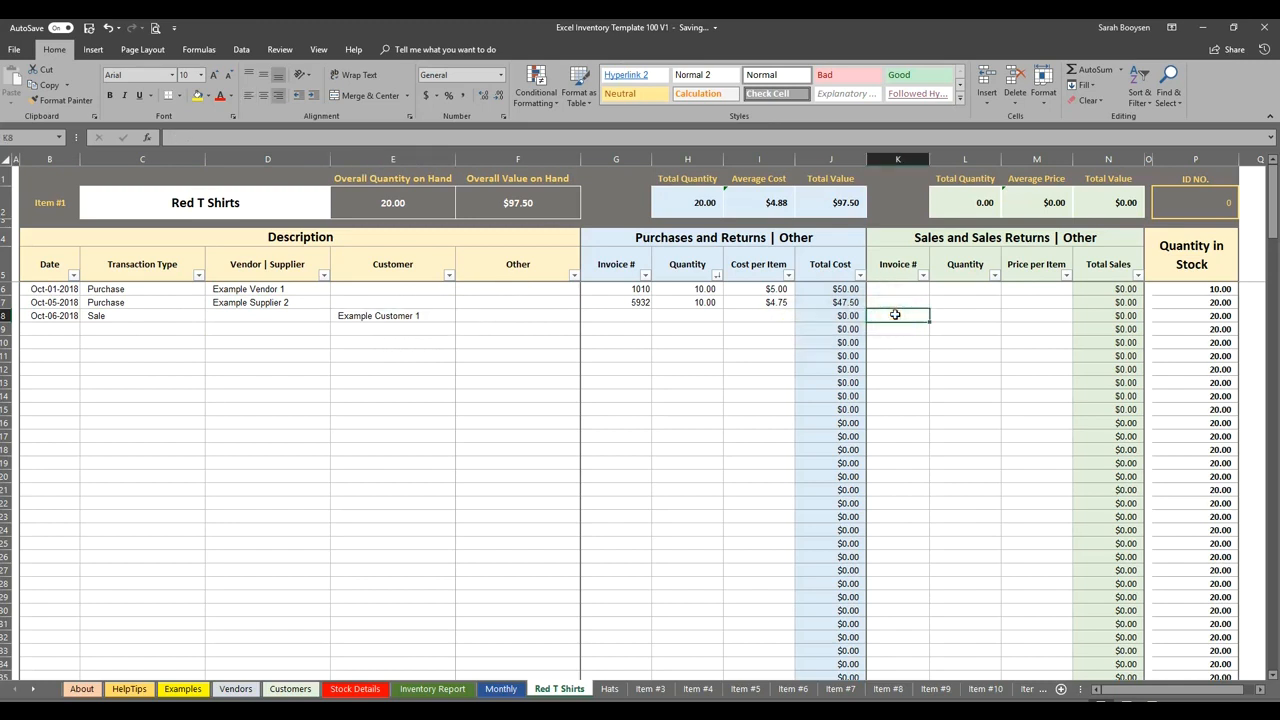
text(5)
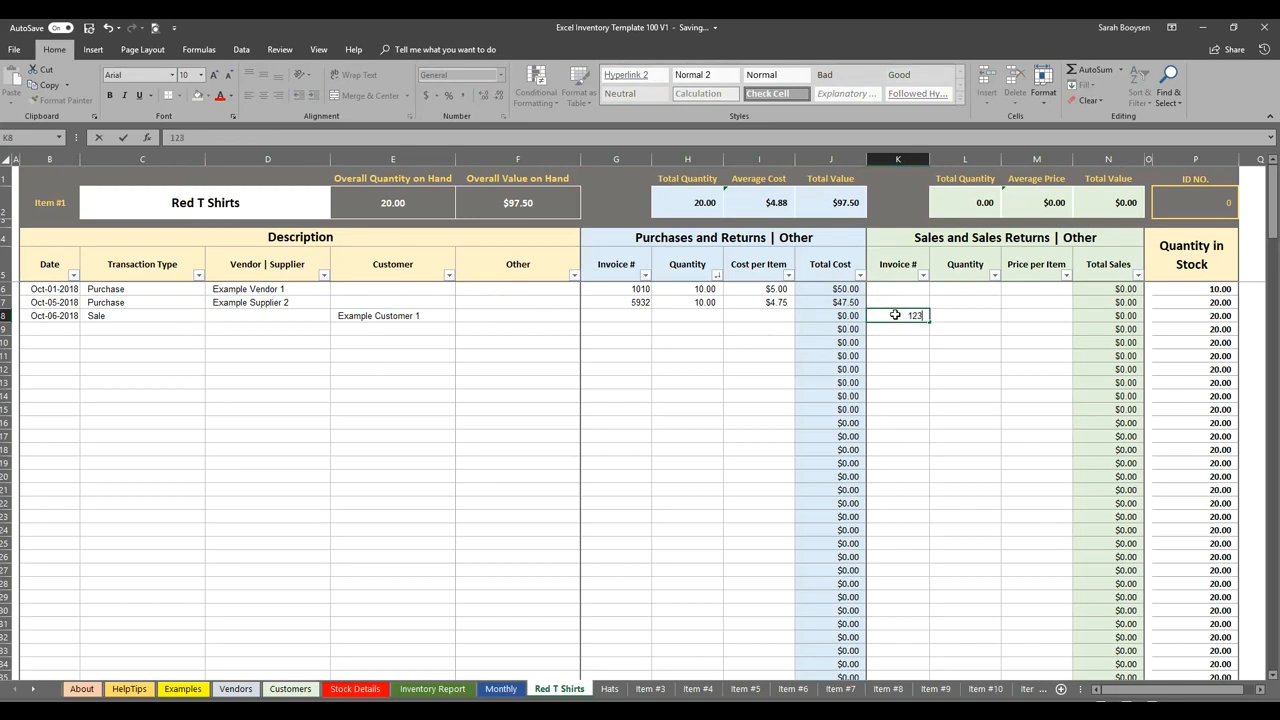
key(Tab)
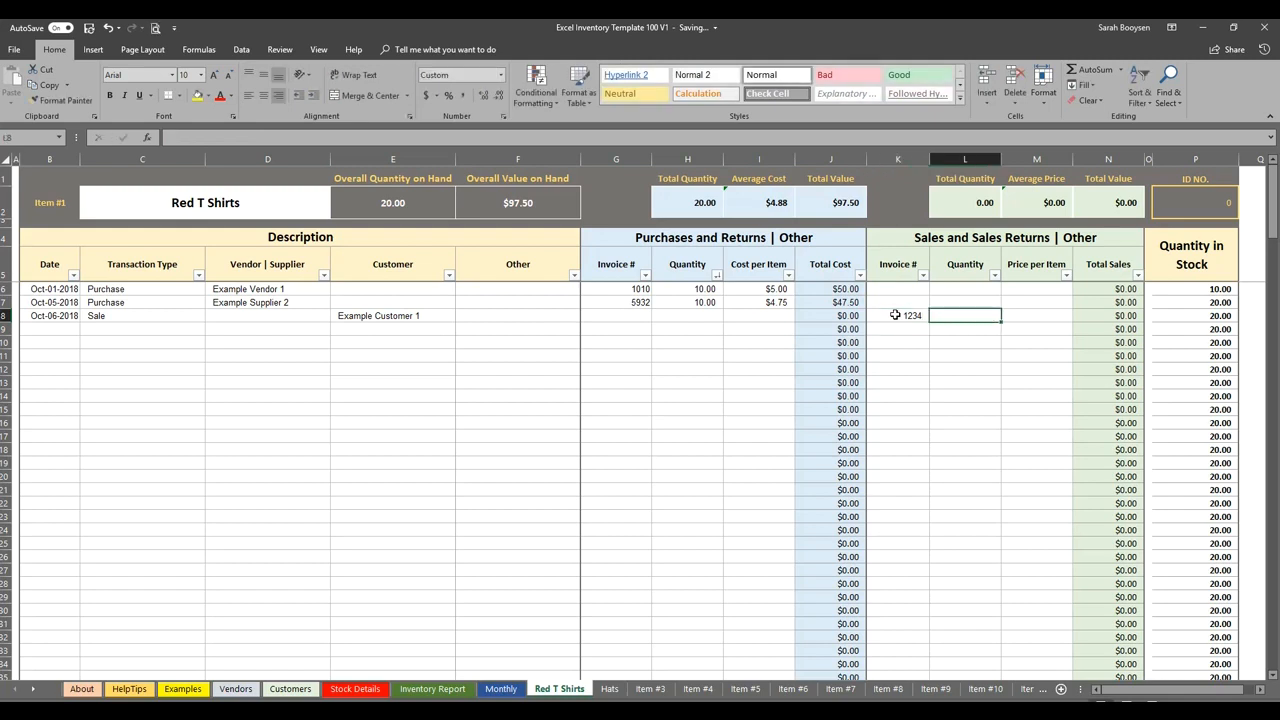
text(2)
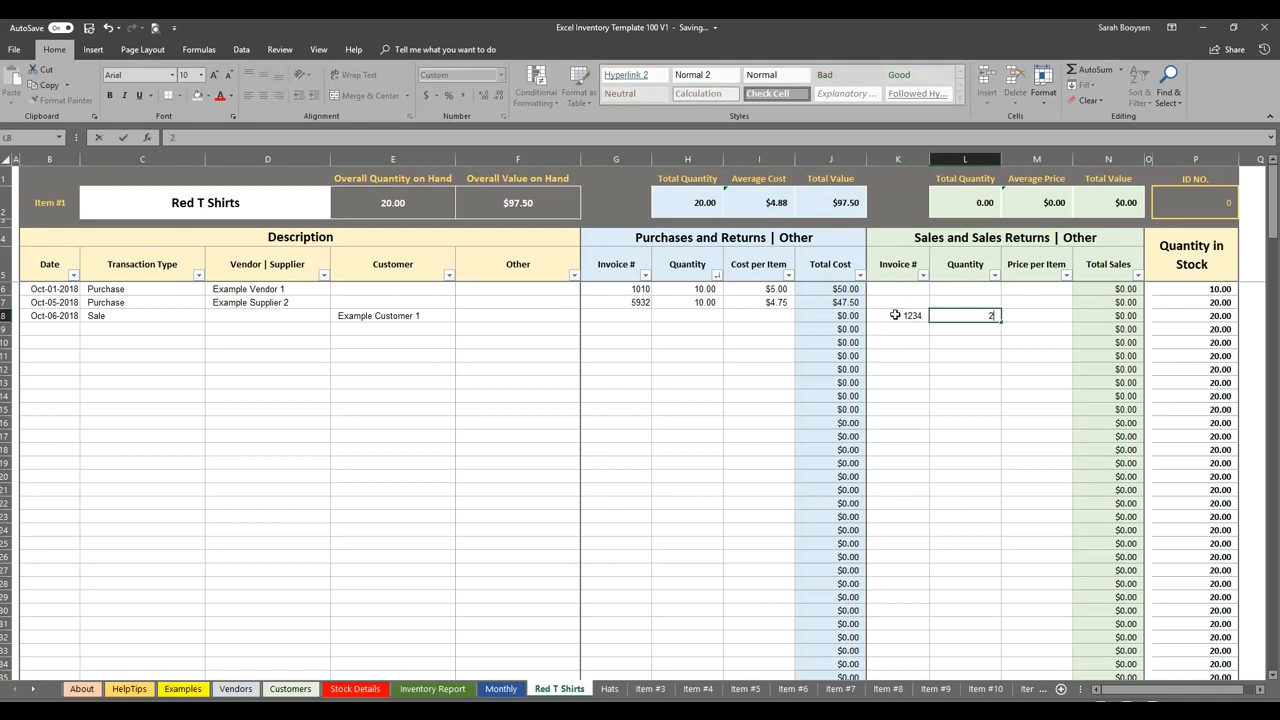
key(Tab)
text(1)
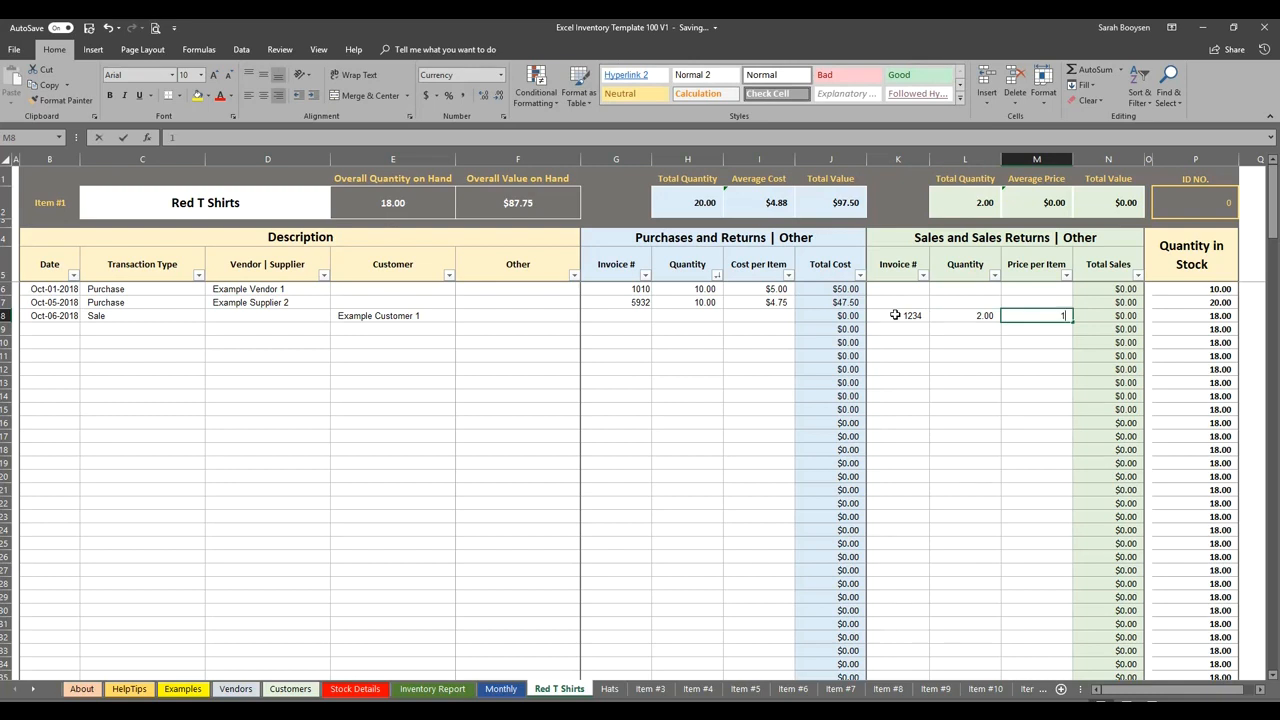
text(2)
key(Tab)
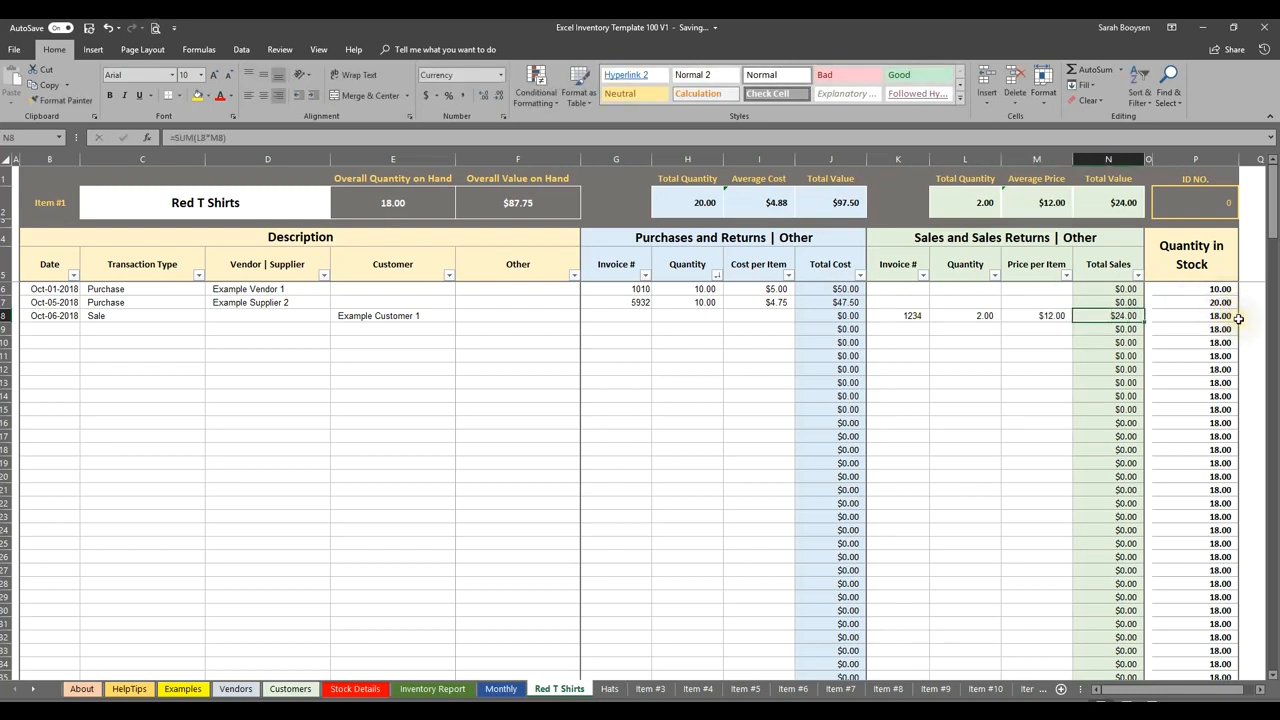
click(1134, 330)
click(1128, 315)
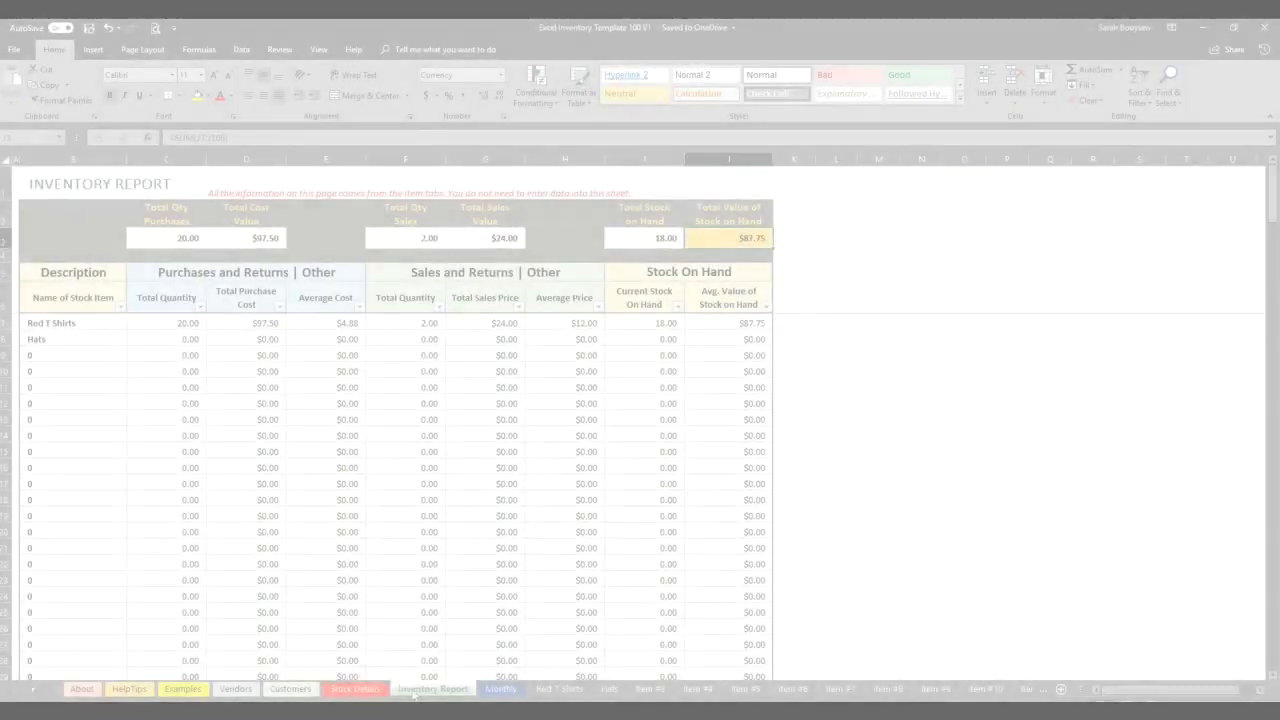
- Examine the Red T Shirts row and the total value of stock on hand in the Inventory Report
click(85, 323)
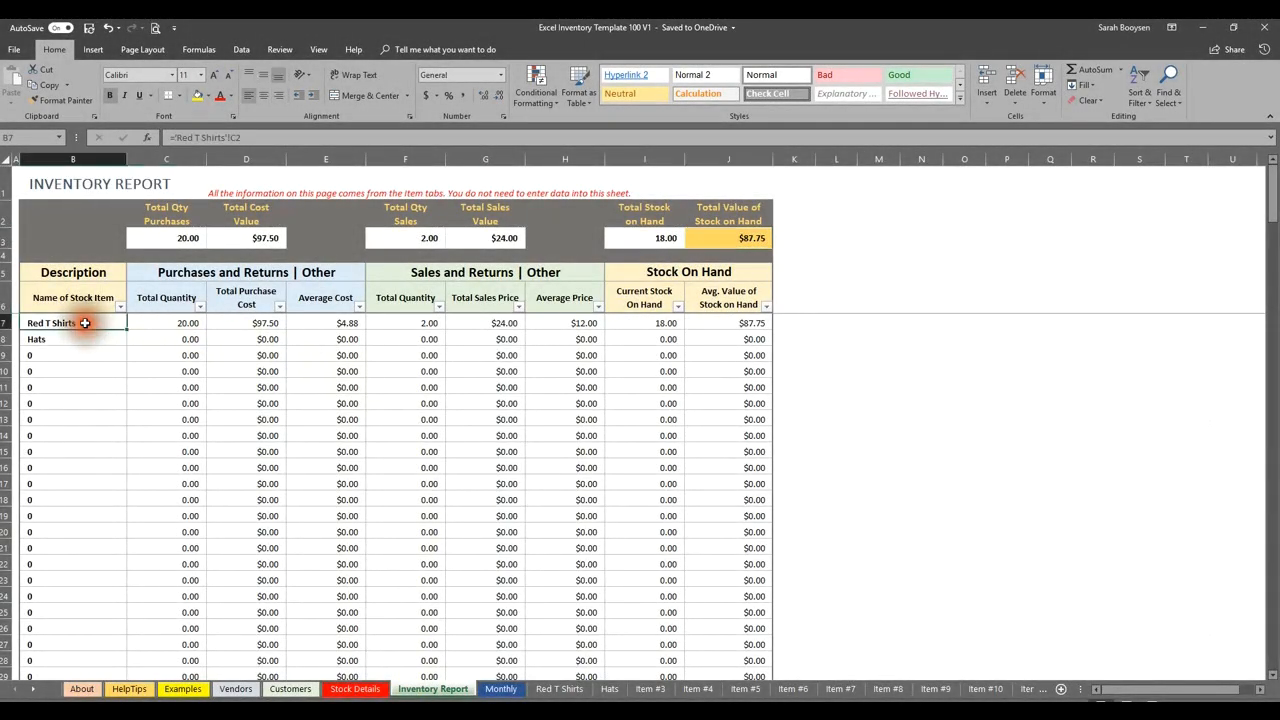
drag(160, 323, 772, 335)
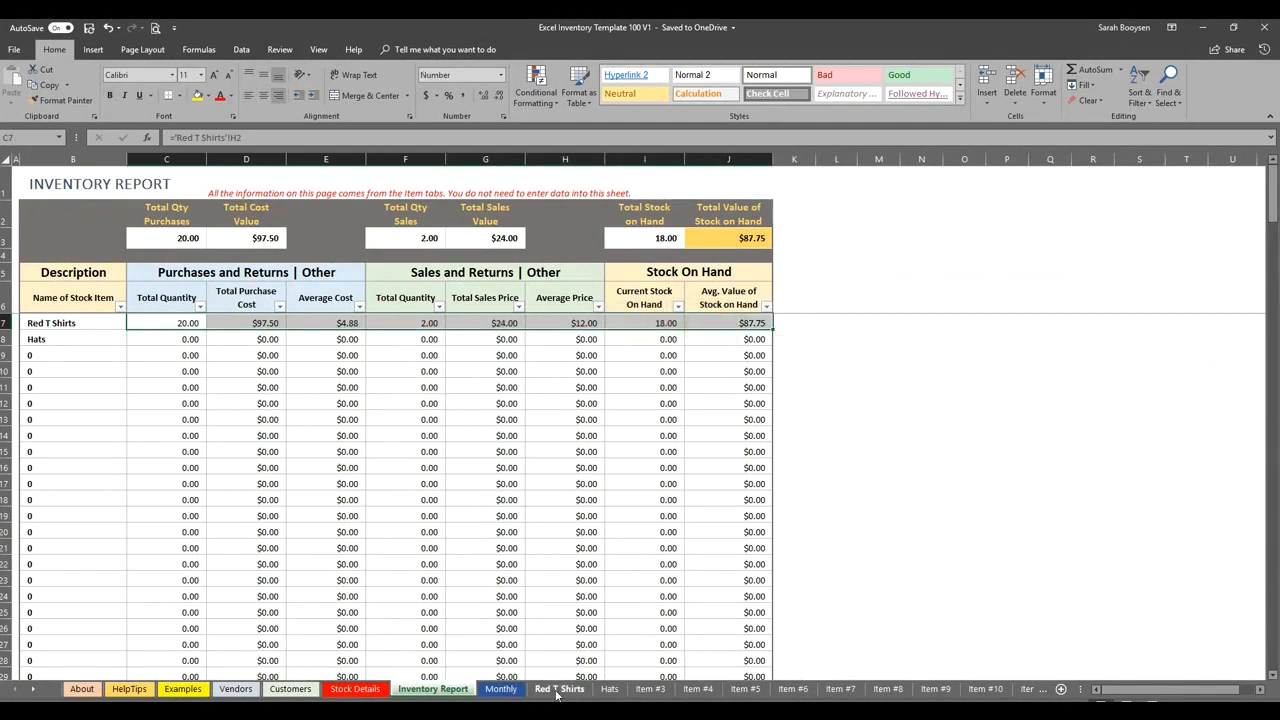
click(98, 320)
click(98, 321)
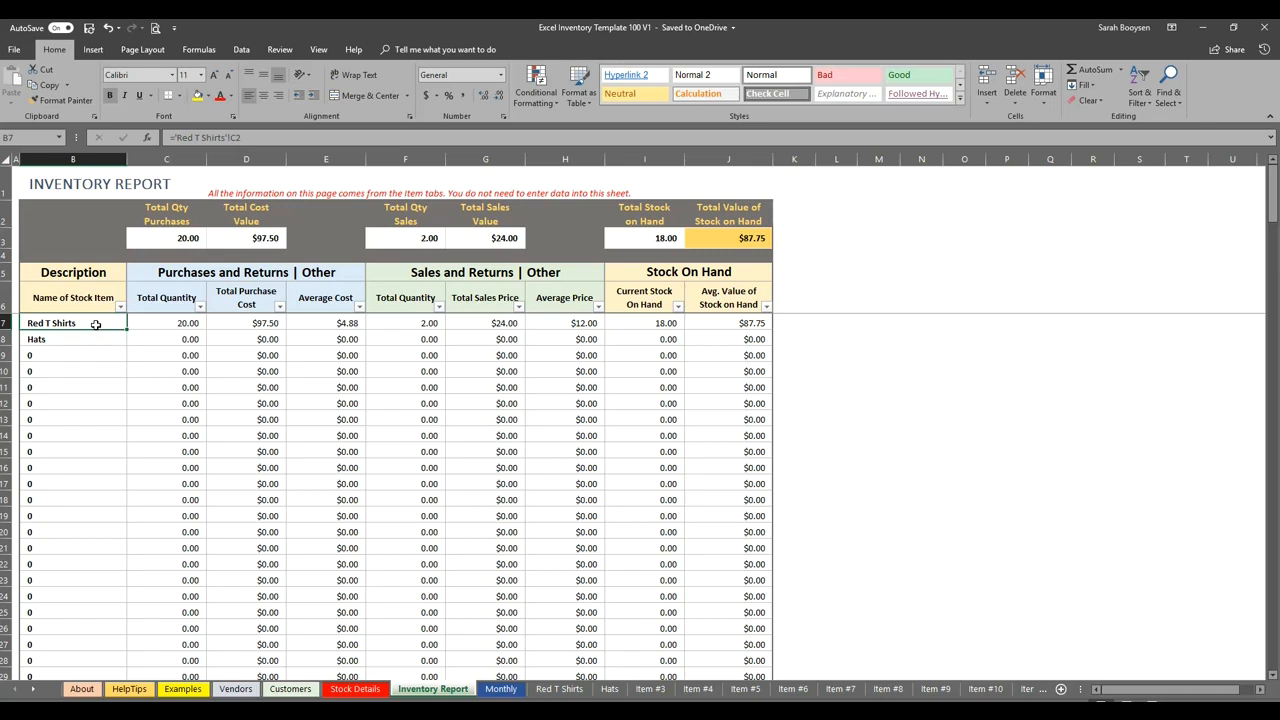
click(745, 240)
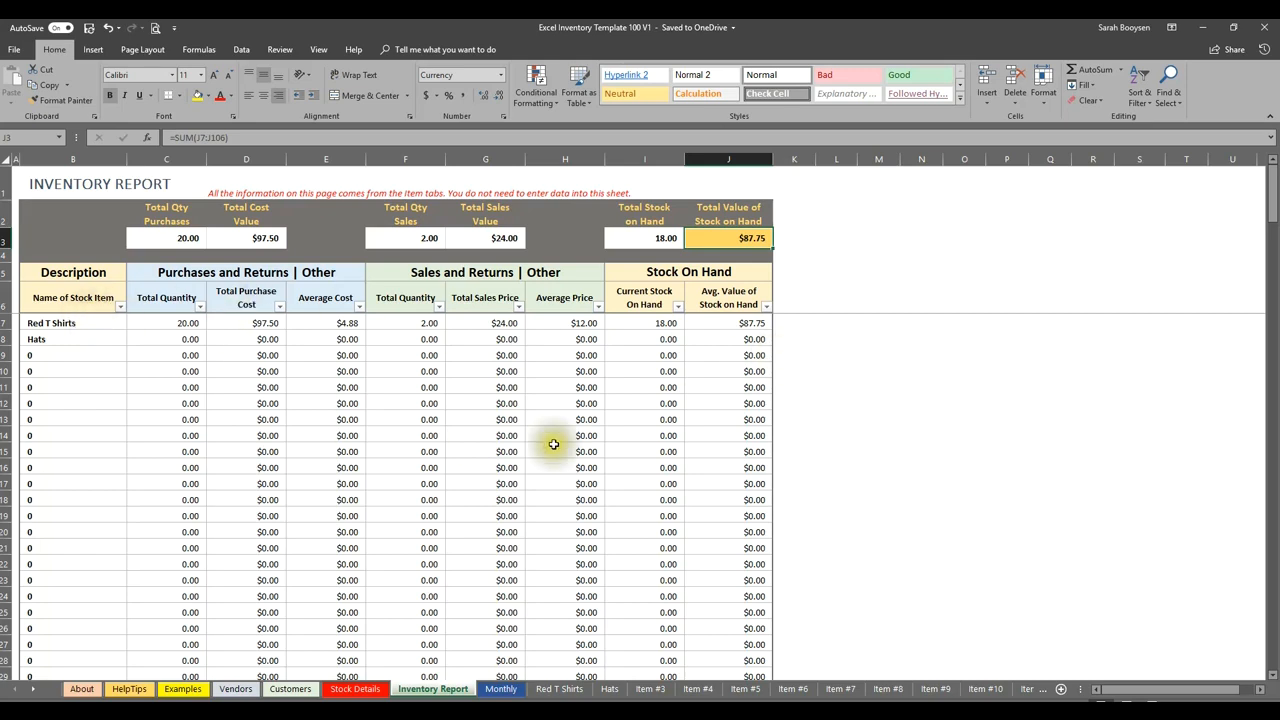
click(742, 240)
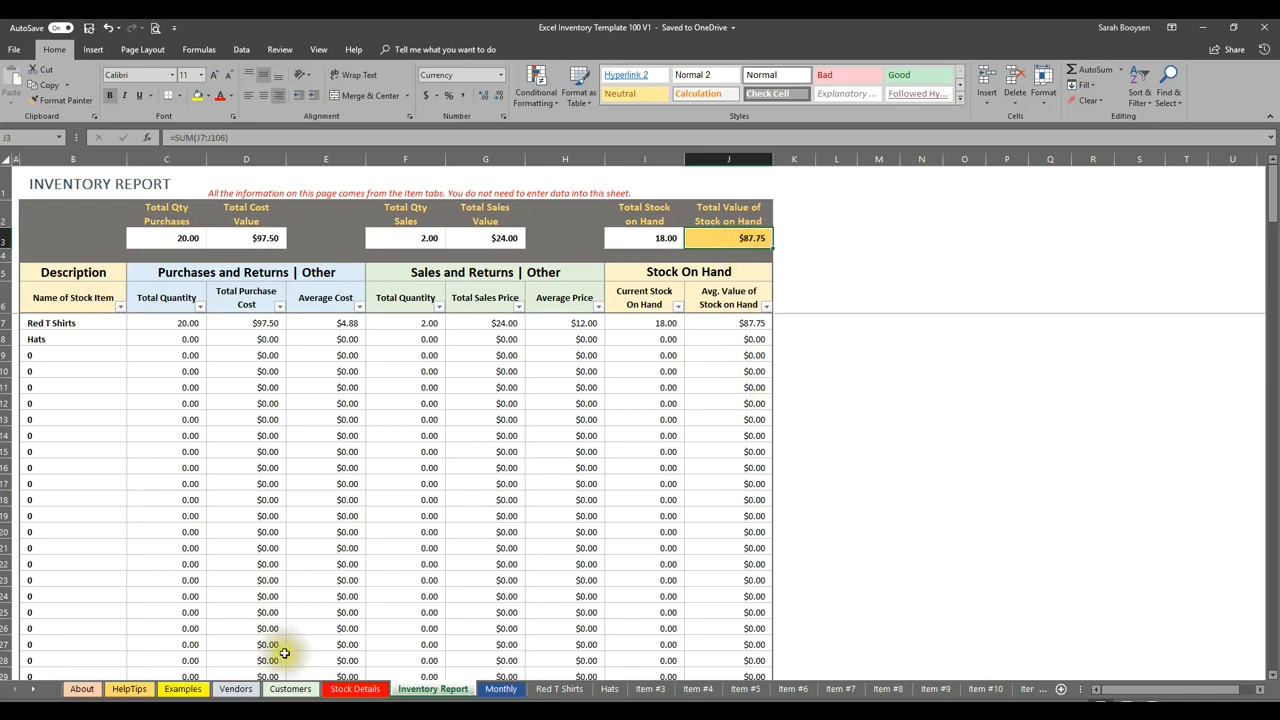
- Record 87.75 as the October 2018 end-of-month inventory balance on the Monthly sheet
click(502, 690)
click(154, 398)
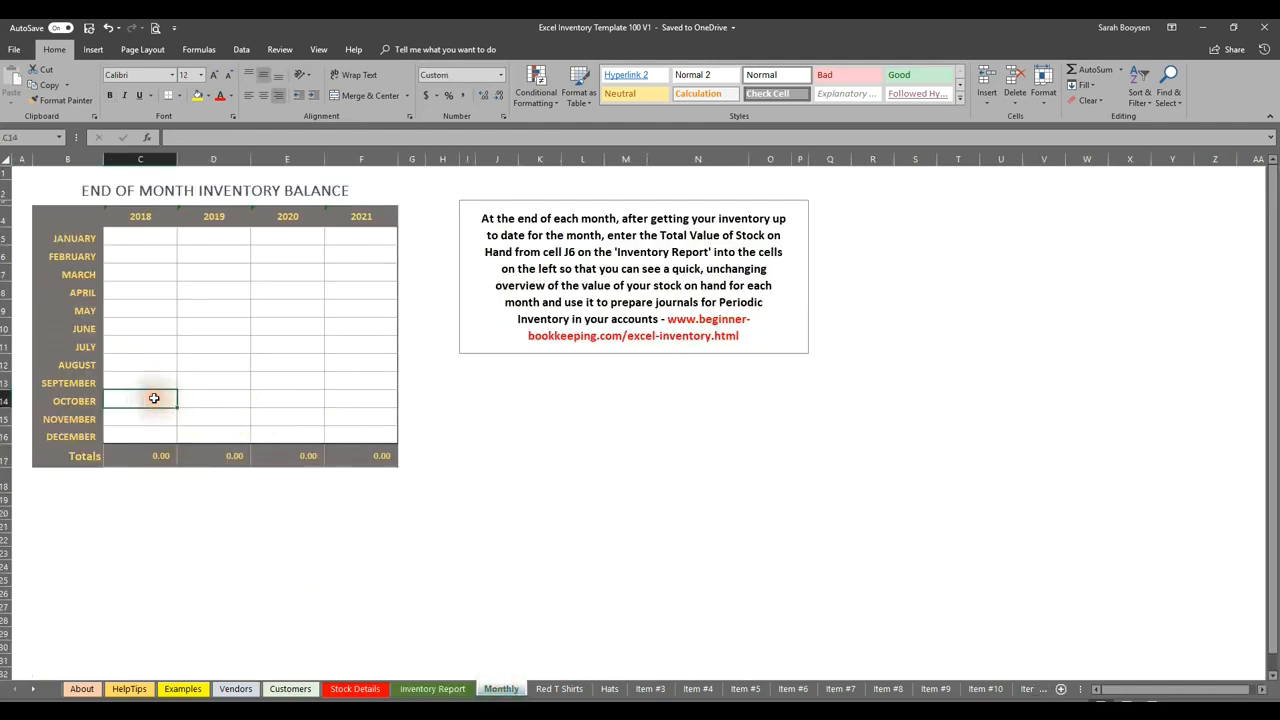
text(87.75)
key(Return)
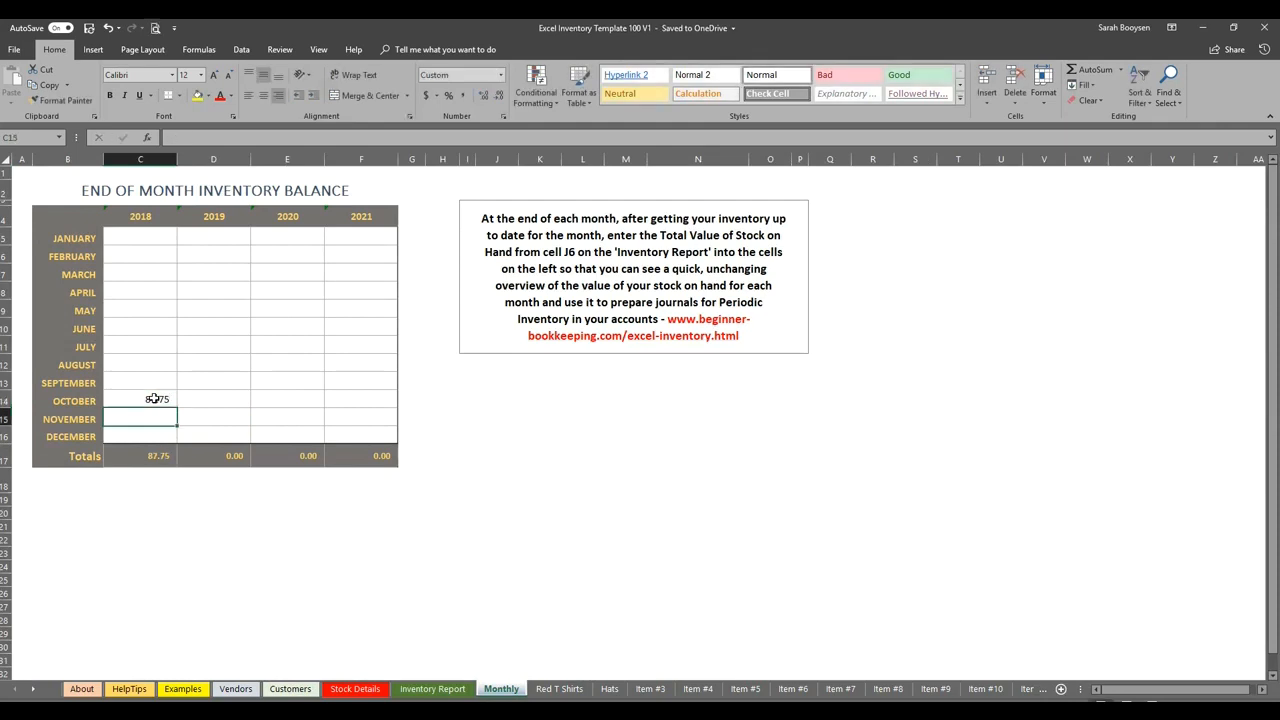
- Check Hats in the Inventory Report, then start its first transaction on the Hats sheet, dated 1/11/18 with type Purchase
click(433, 689)
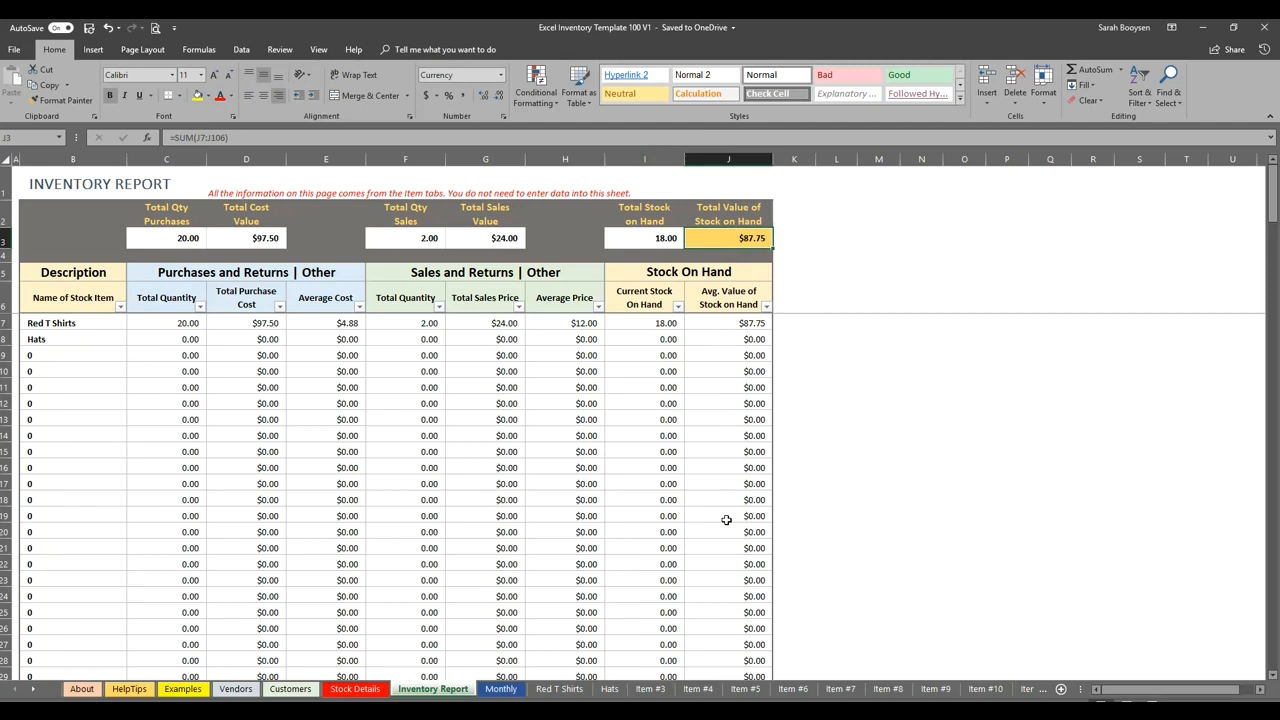
click(63, 337)
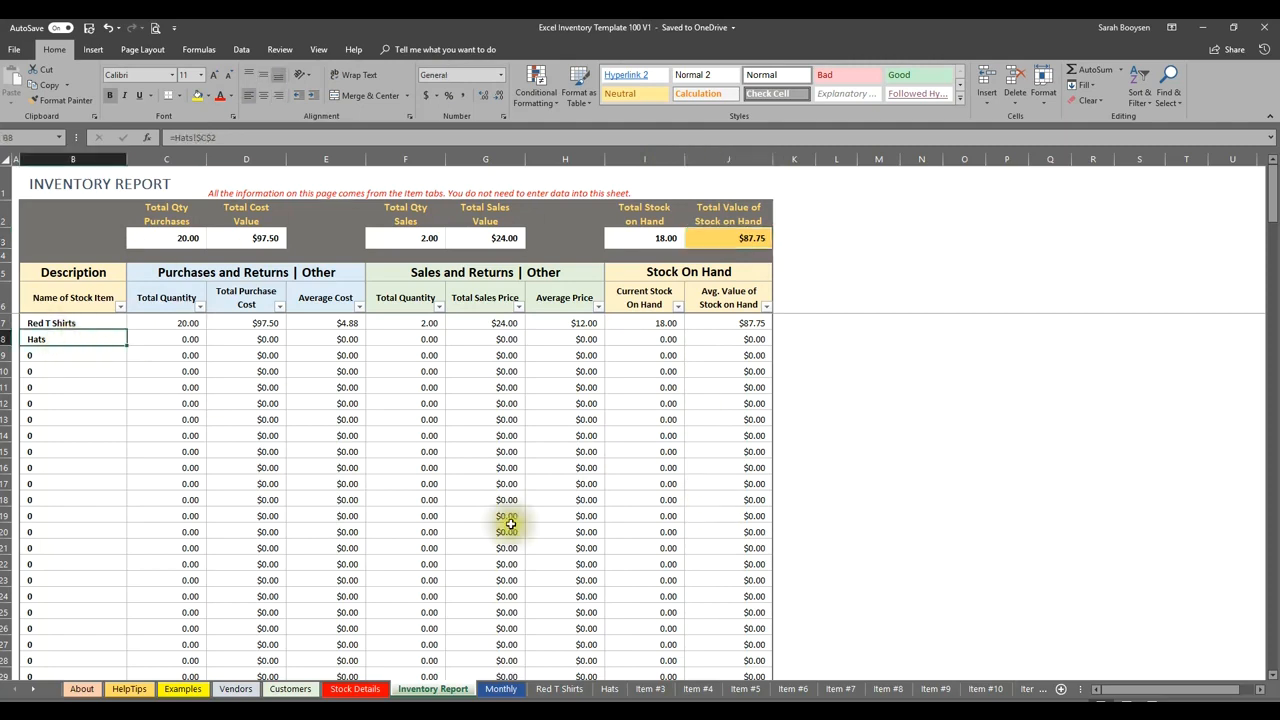
click(609, 689)
click(53, 290)
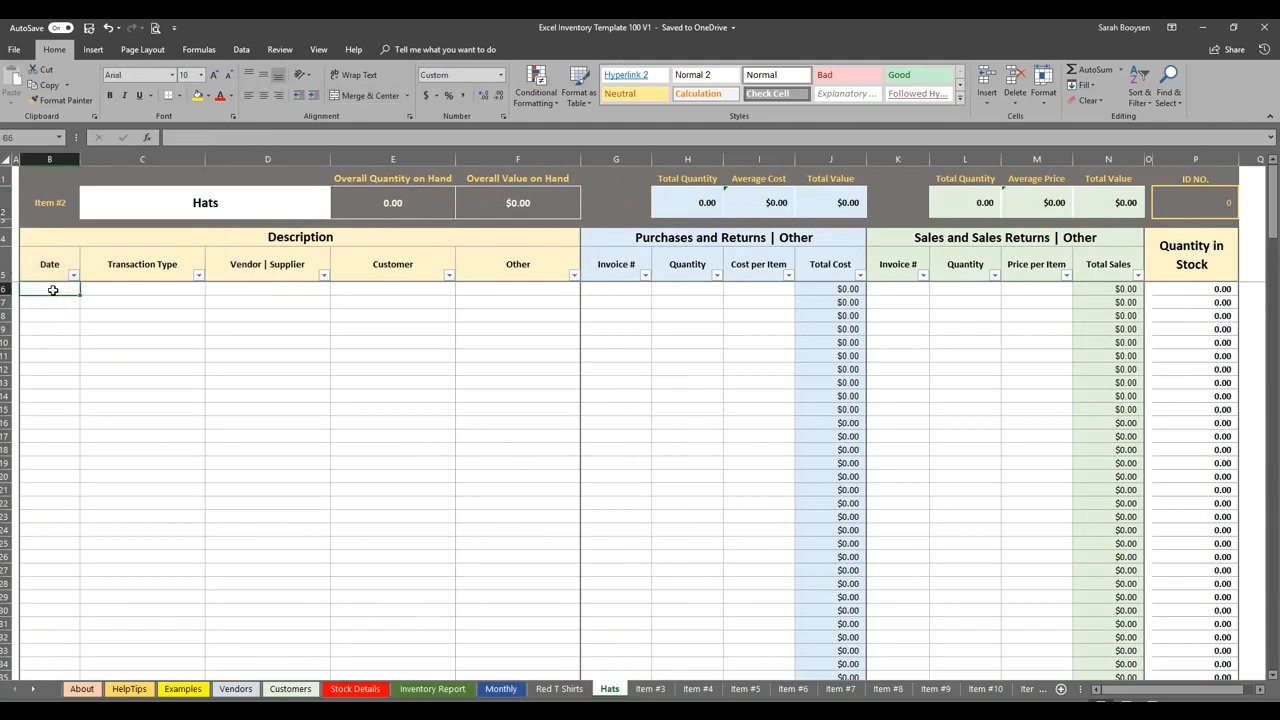
text(1/11/18)
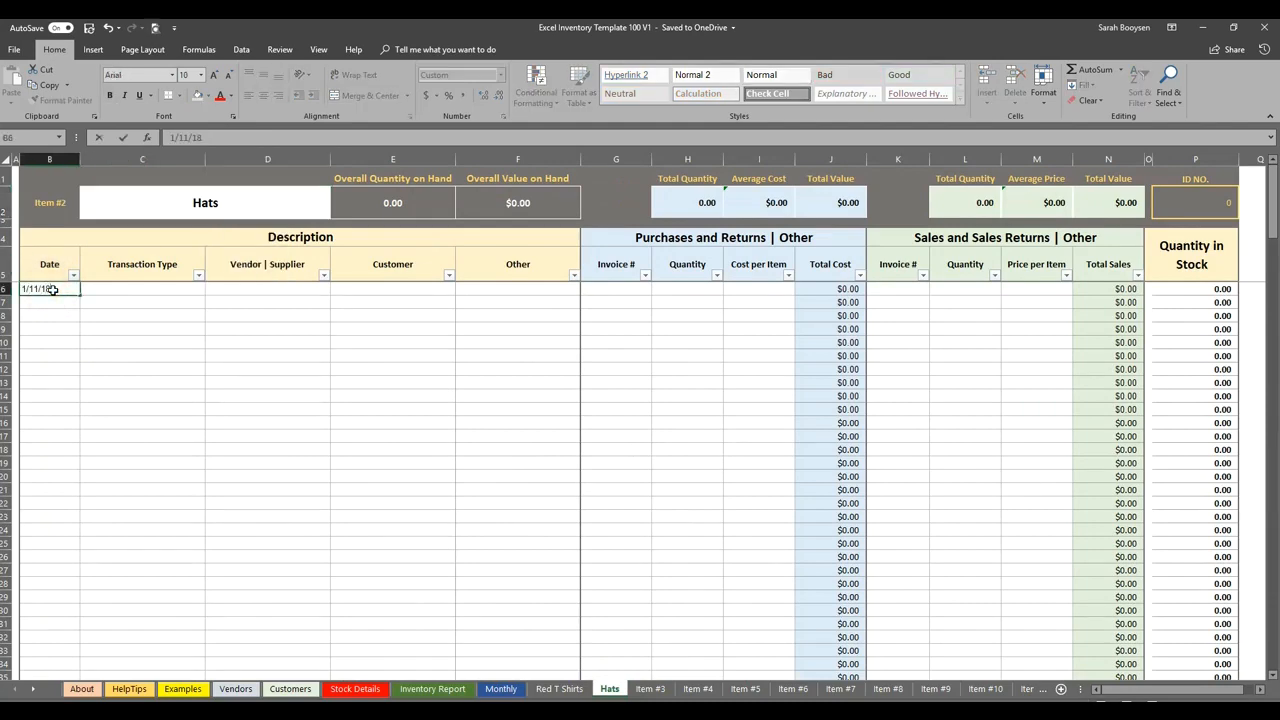
key(Tab)
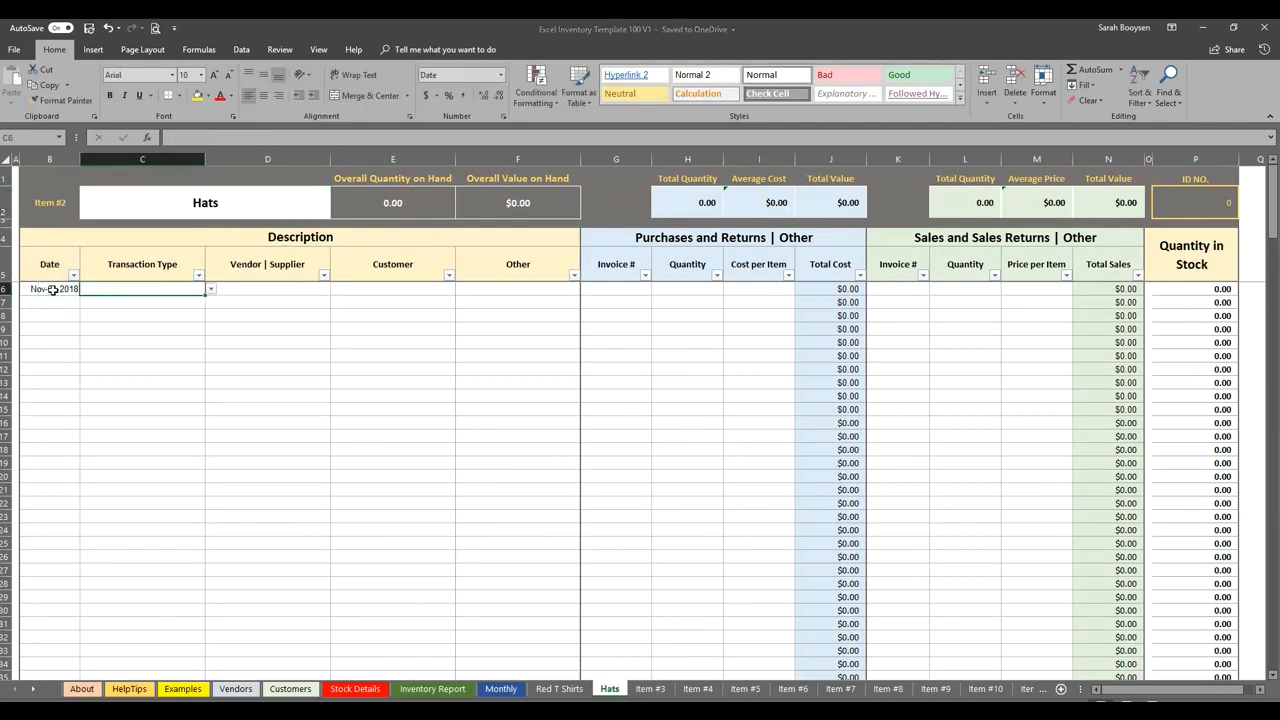
click(210, 295)
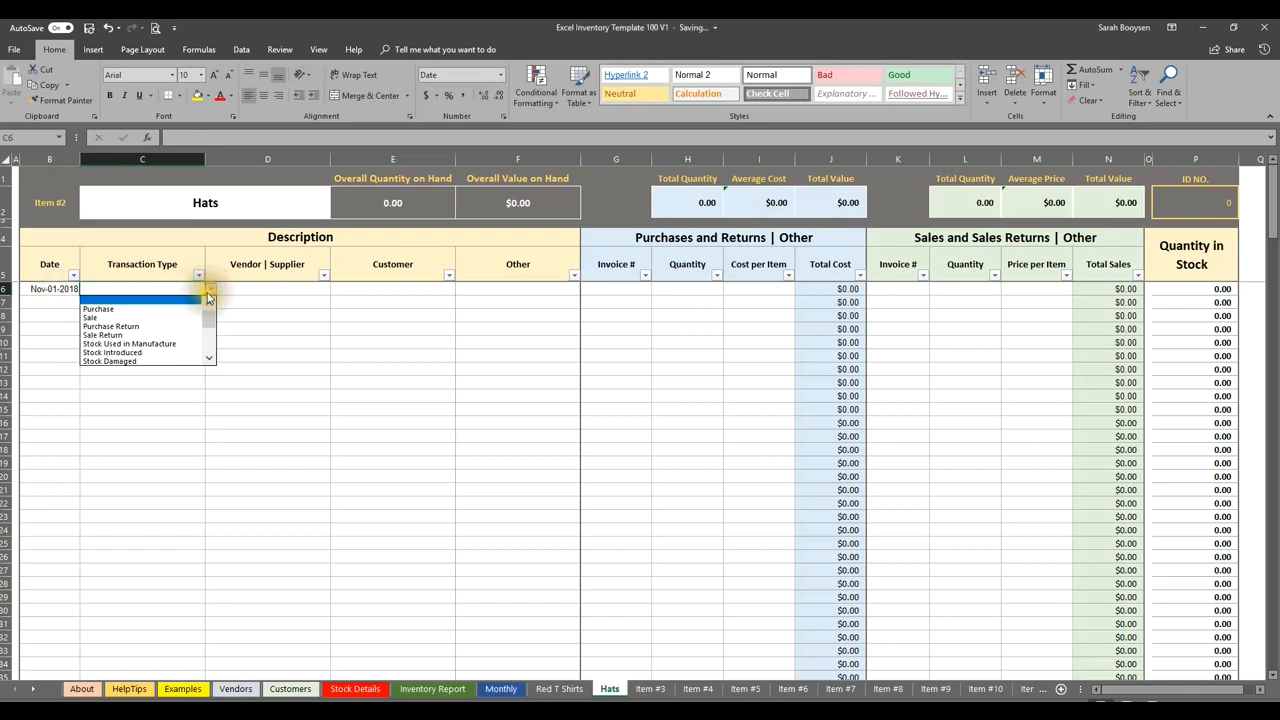
click(190, 298)
- Choose Example Supplier 2 as the vendor/supplier for the Hats purchase
click(281, 288)
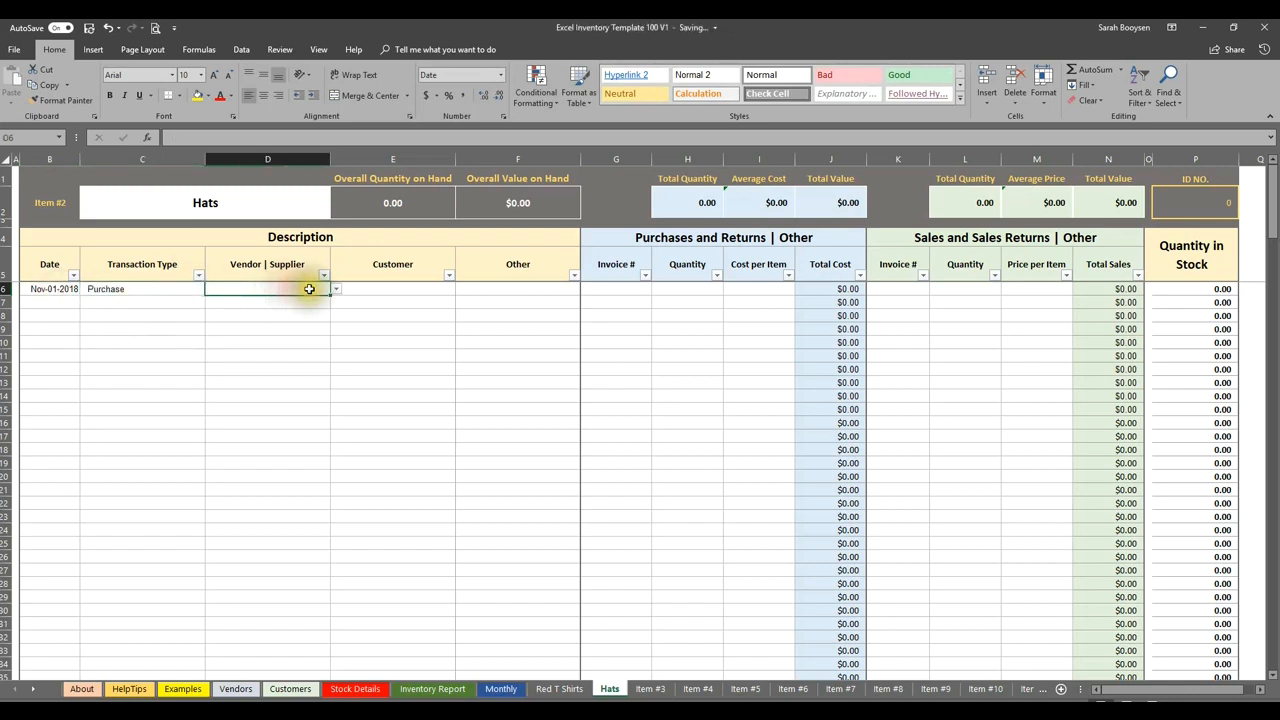
click(336, 289)
click(287, 318)
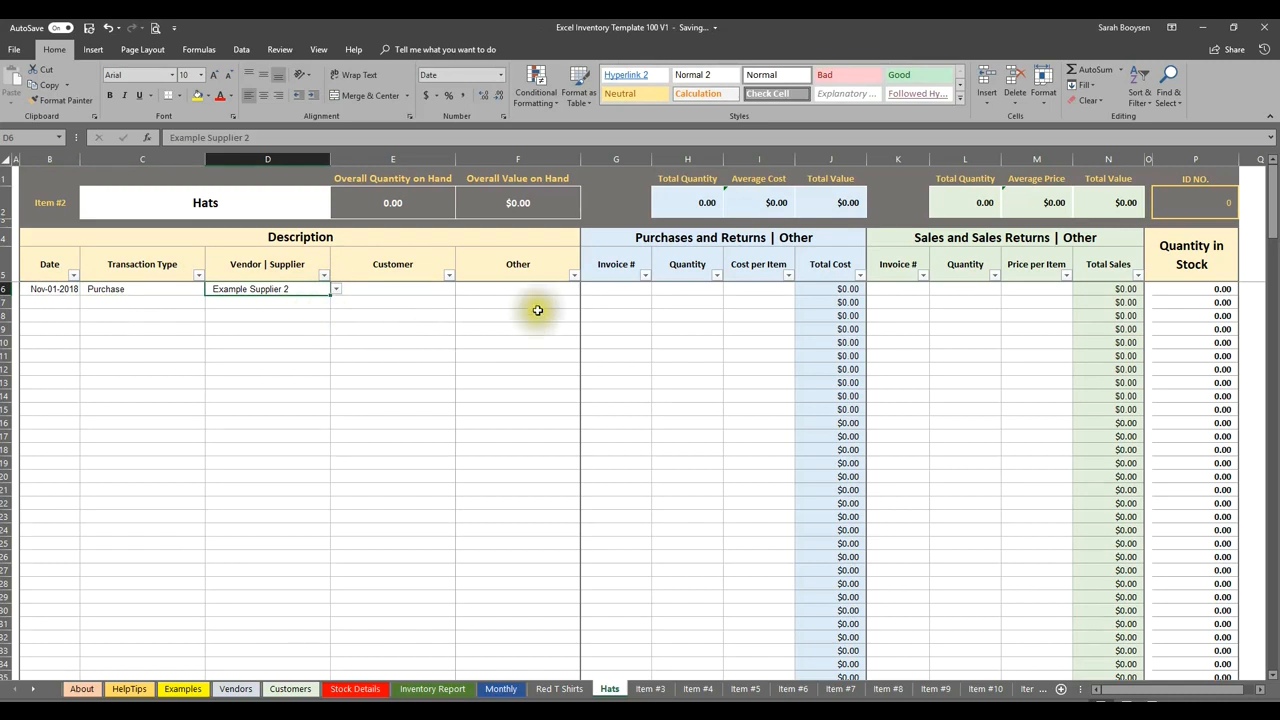
- Enter the Hats purchase's invoice number 1, quantity 5 and cost per item 20, and open the Inventory Report
click(614, 288)
text(1)
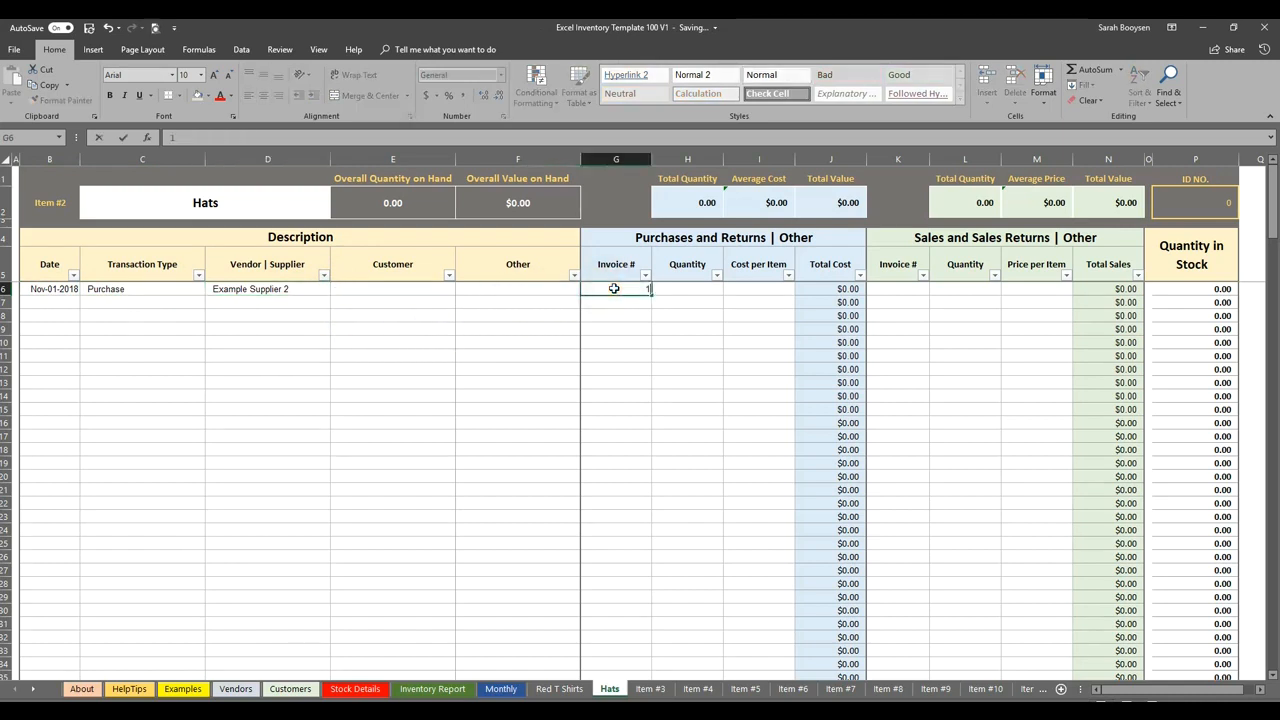
key(Tab)
text(5)
key(Tab)
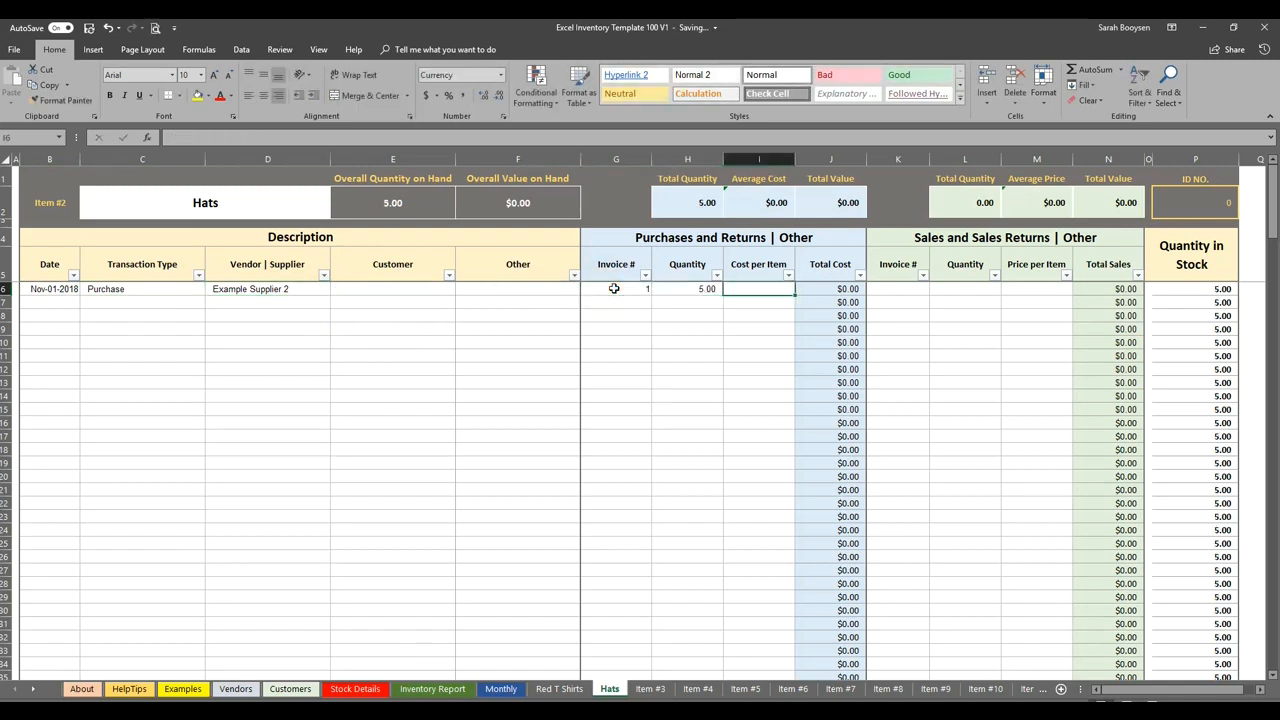
text(20)
key(Tab)
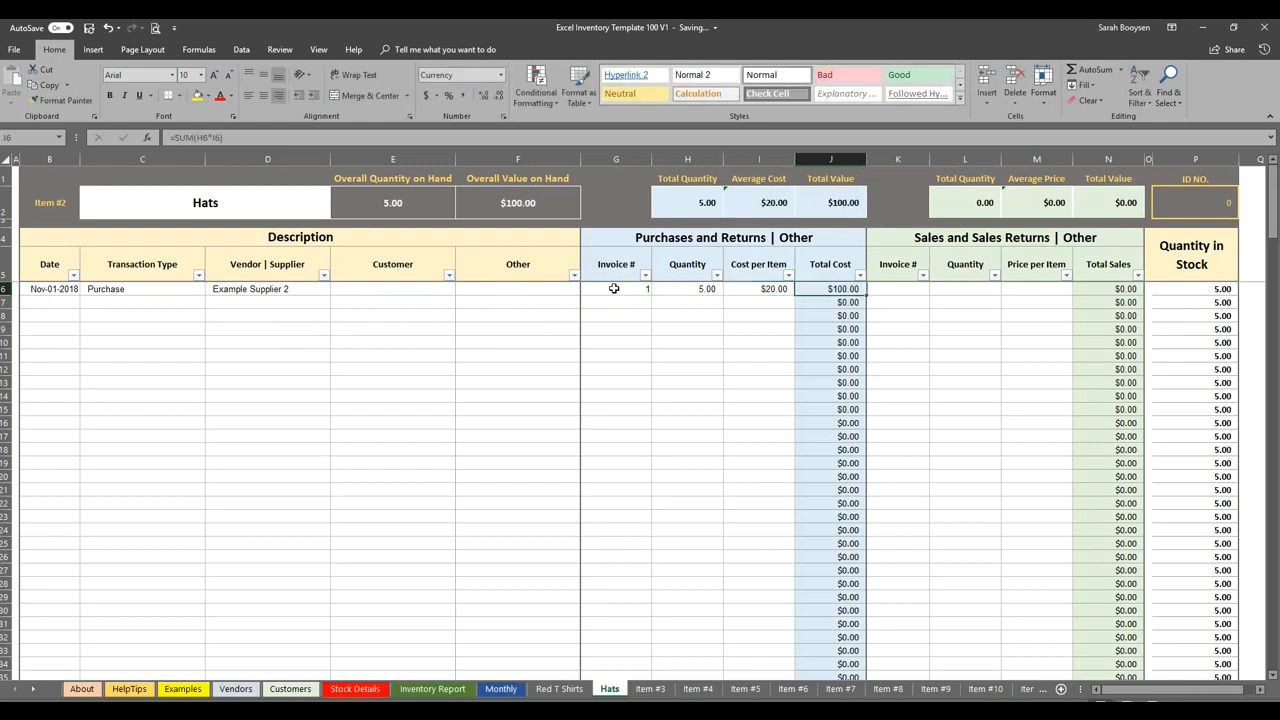
click(428, 690)
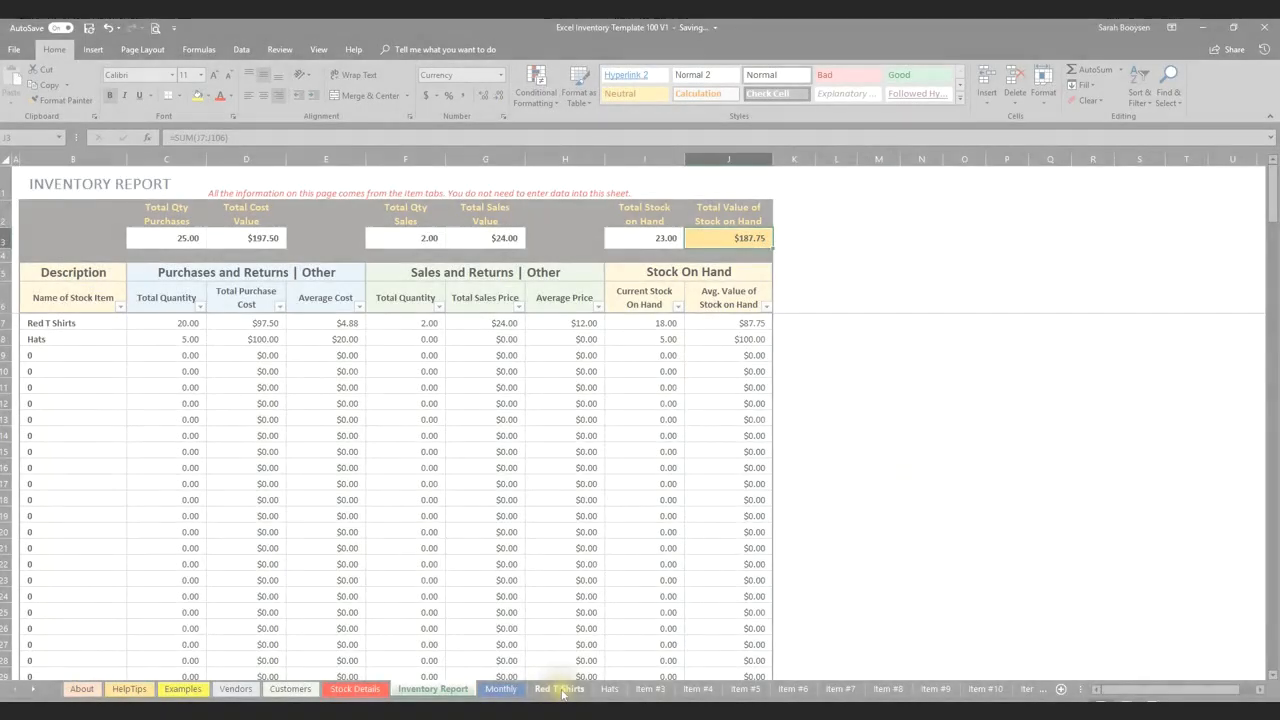
- Check the transaction type options available for the second transaction on the Red T Shirts sheet
click(563, 688)
click(165, 301)
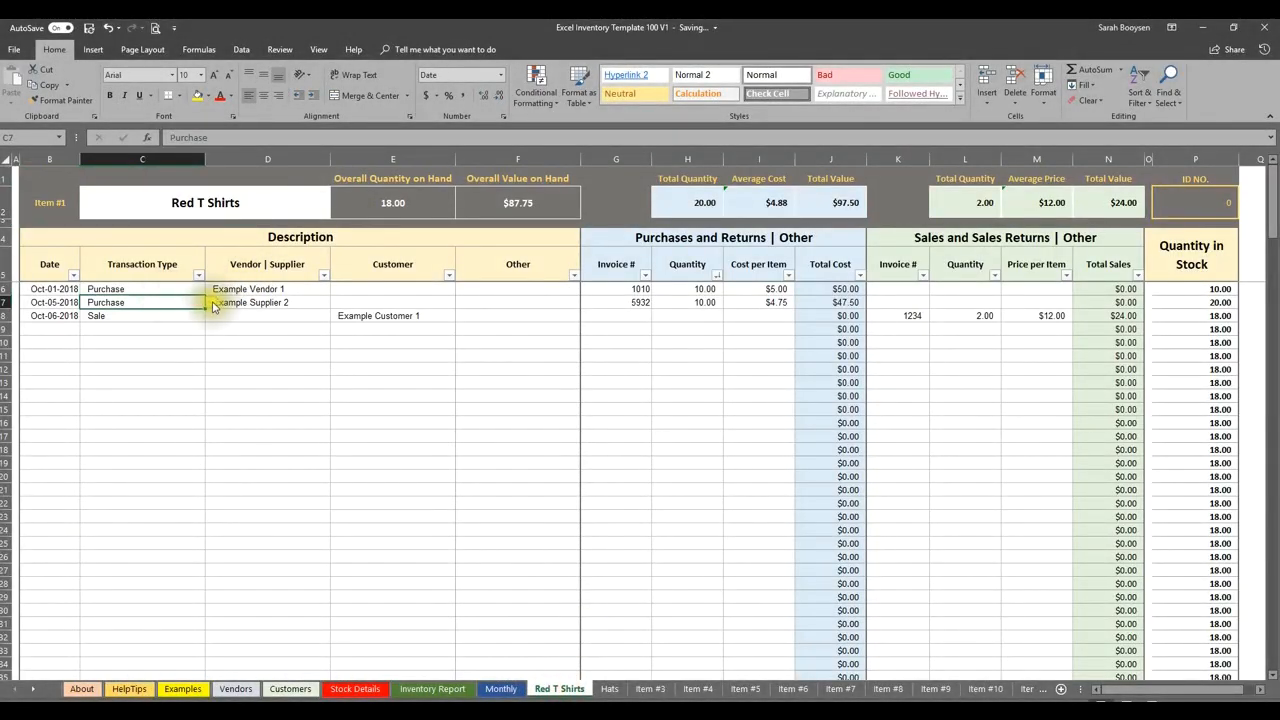
click(211, 302)
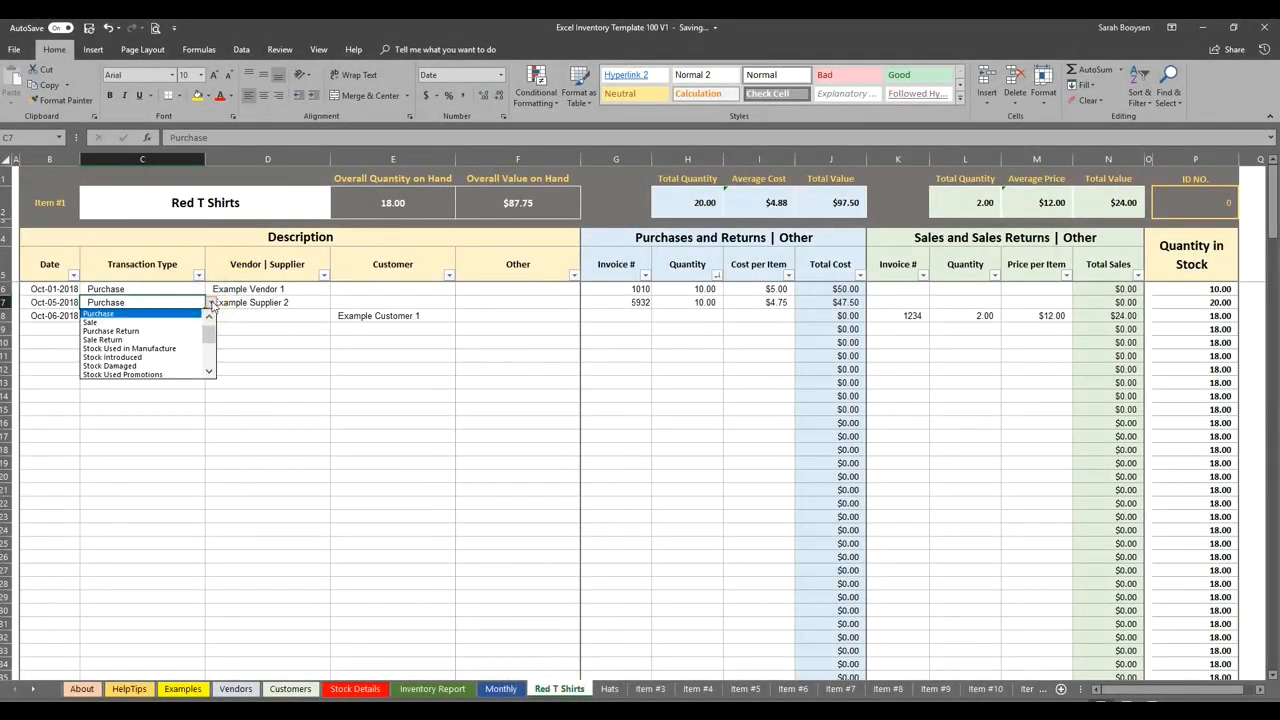
click(211, 302)
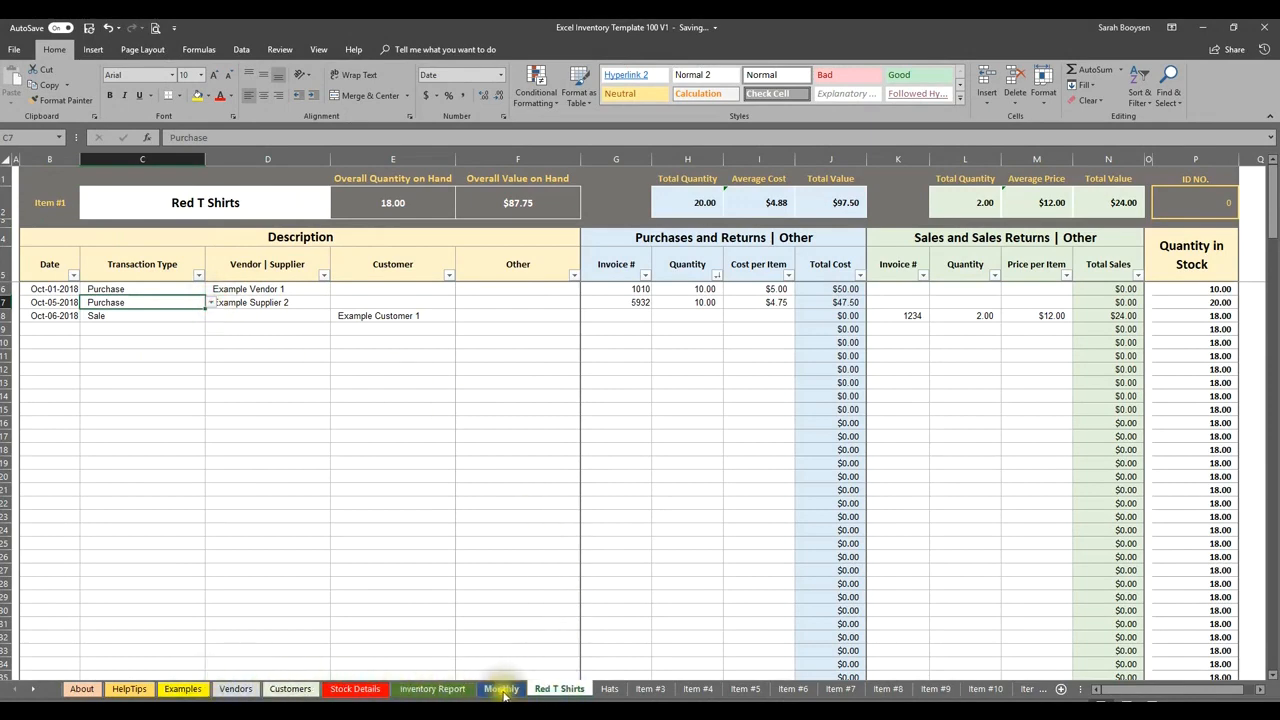
- Unhide the ListSelections sheet that holds the transaction type list
right_click(455, 689)
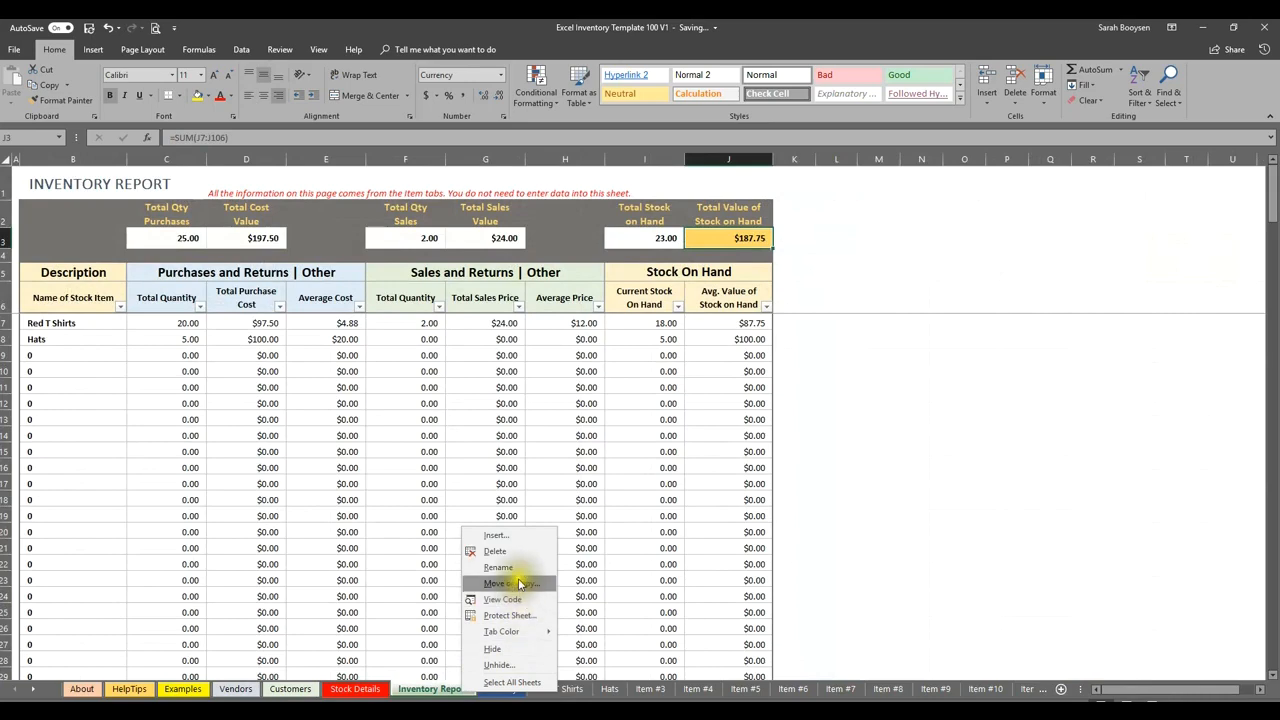
click(498, 665)
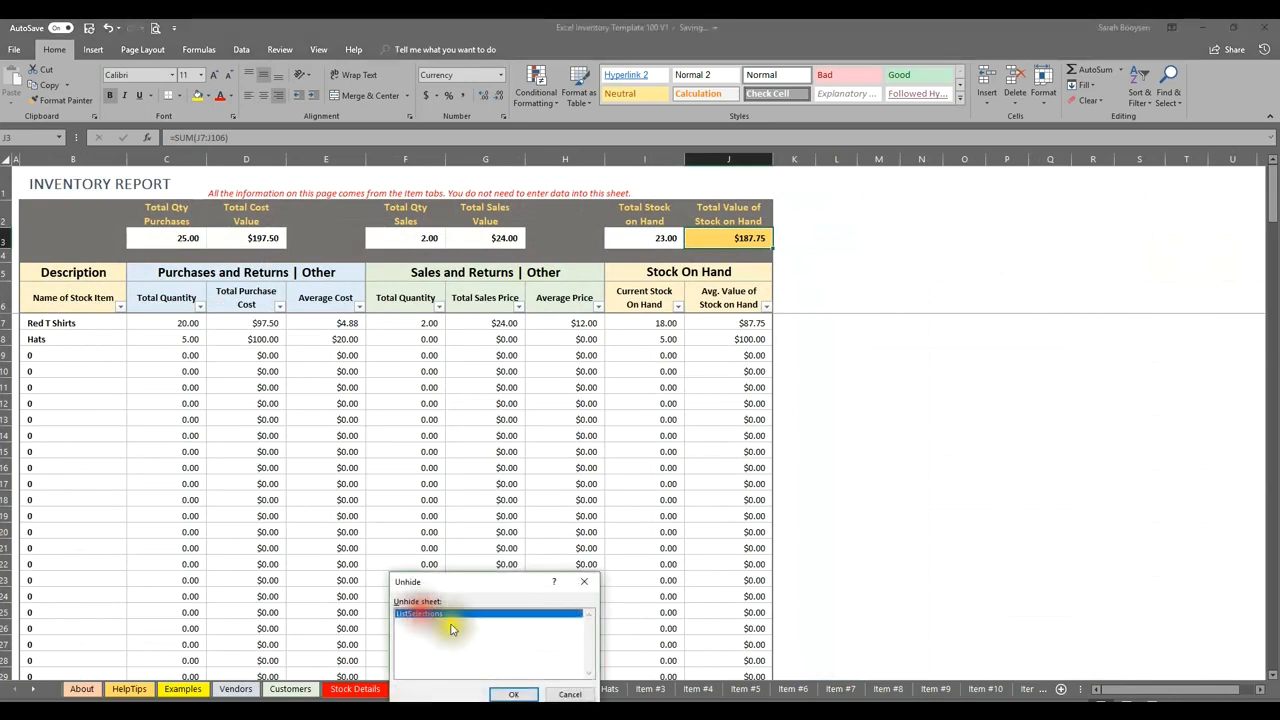
click(513, 694)
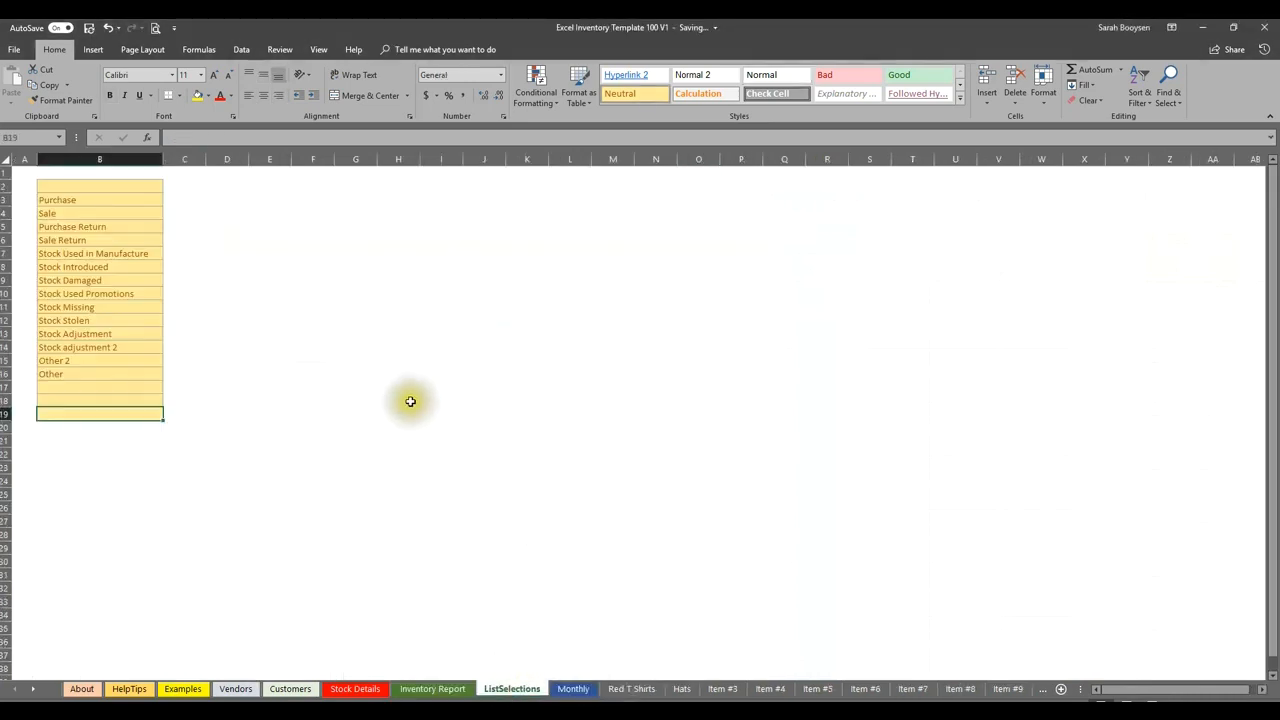
- Set the transaction type entry in cell B15 to Other, then hide the ListSelections sheet again
click(68, 360)
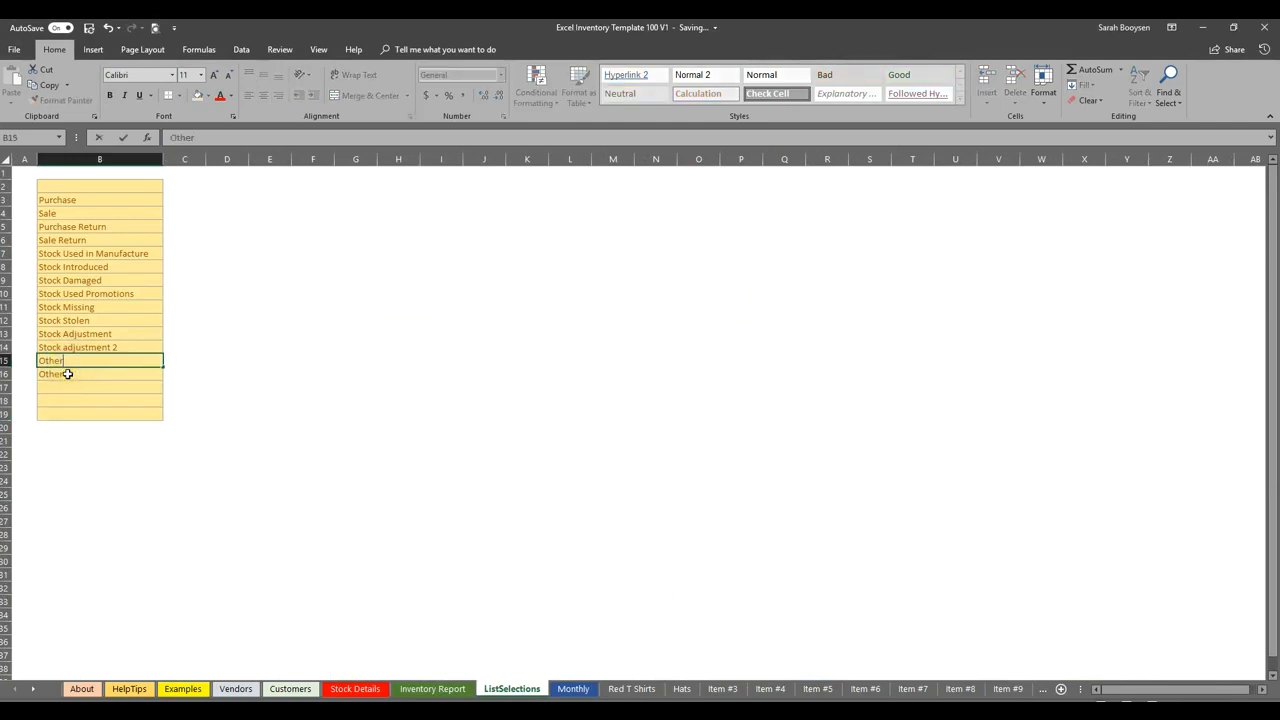
key(Return)
key(Return)
key(Return)
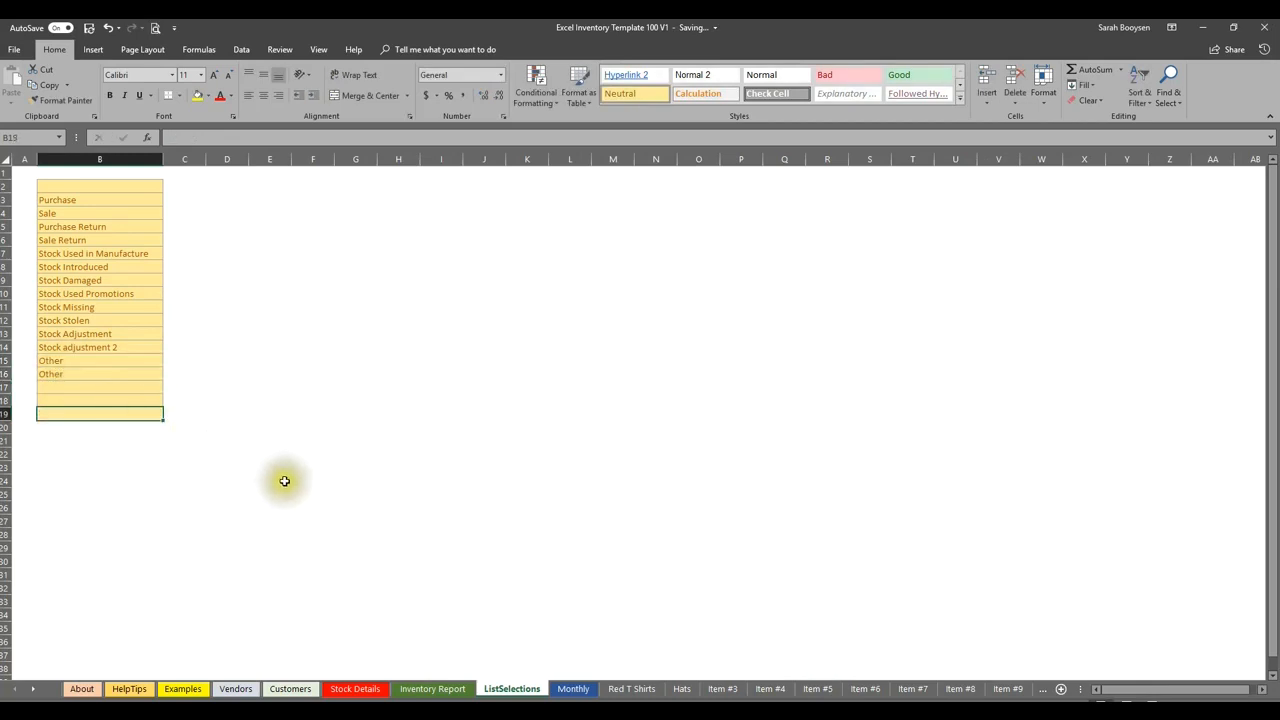
right_click(495, 691)
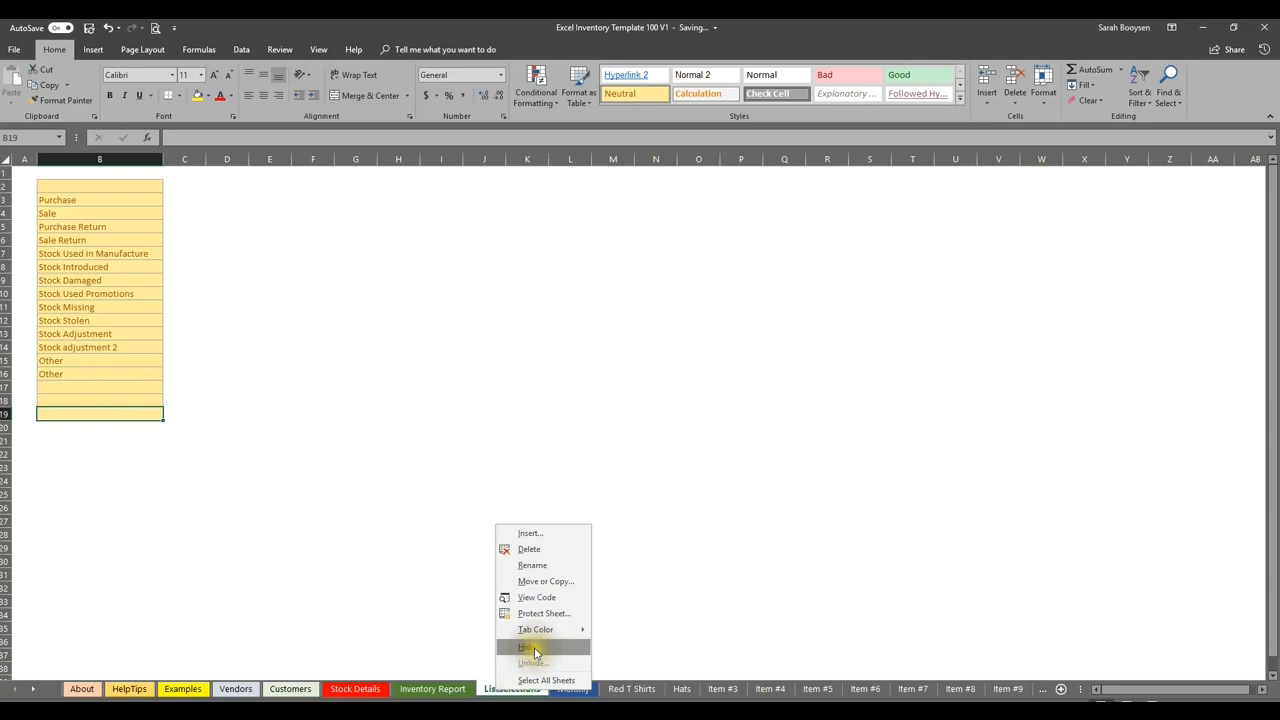
click(527, 646)
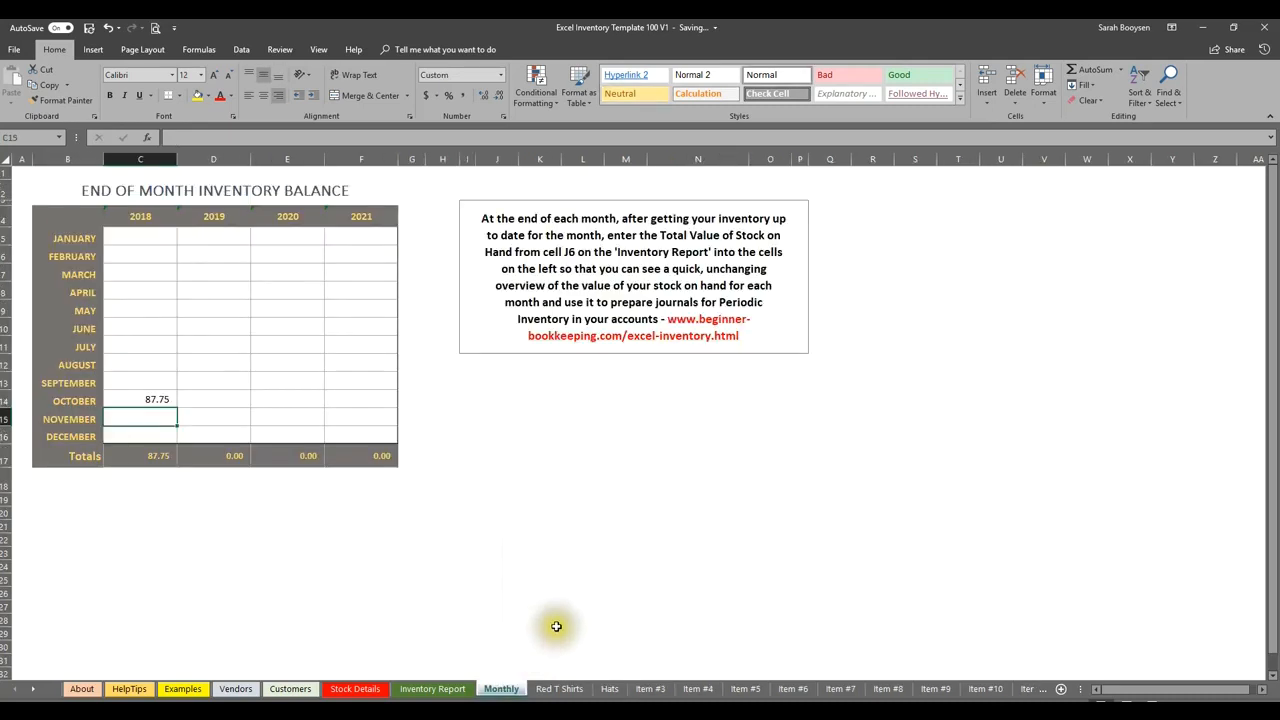
- Look at the Item #3 sheet and its transaction type field in the first row
click(609, 689)
click(650, 689)
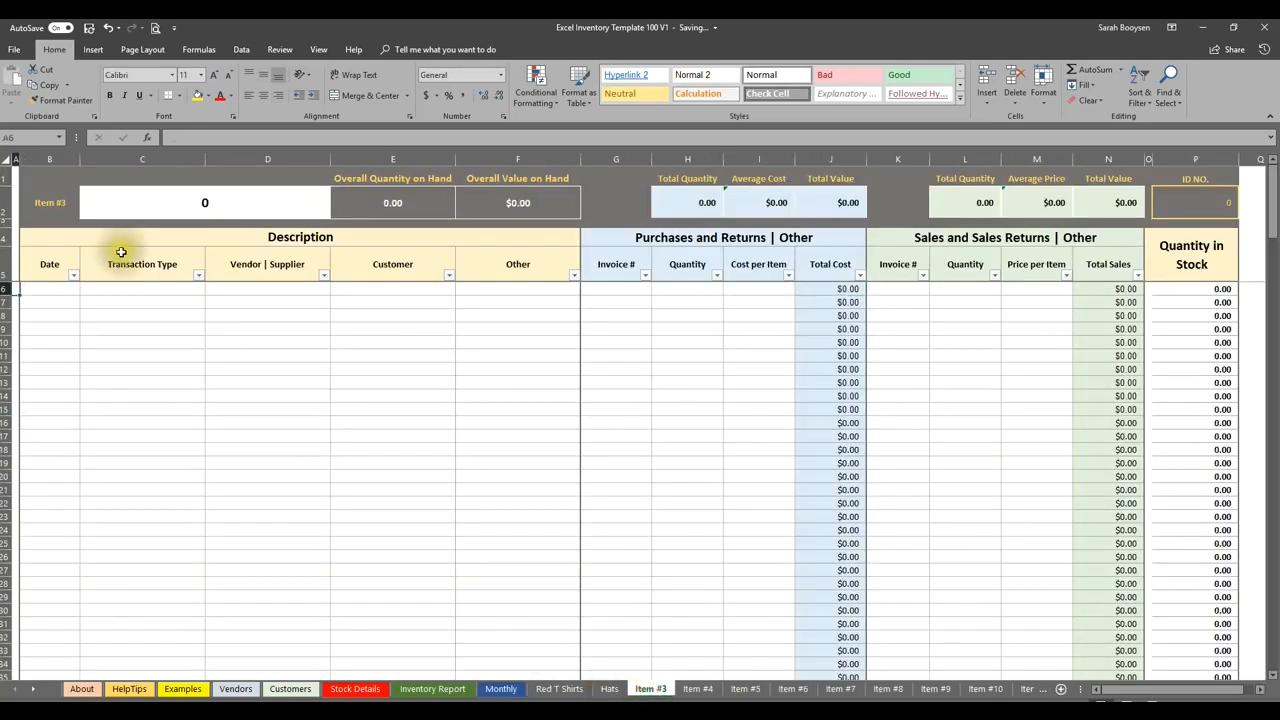
click(126, 288)
click(207, 288)
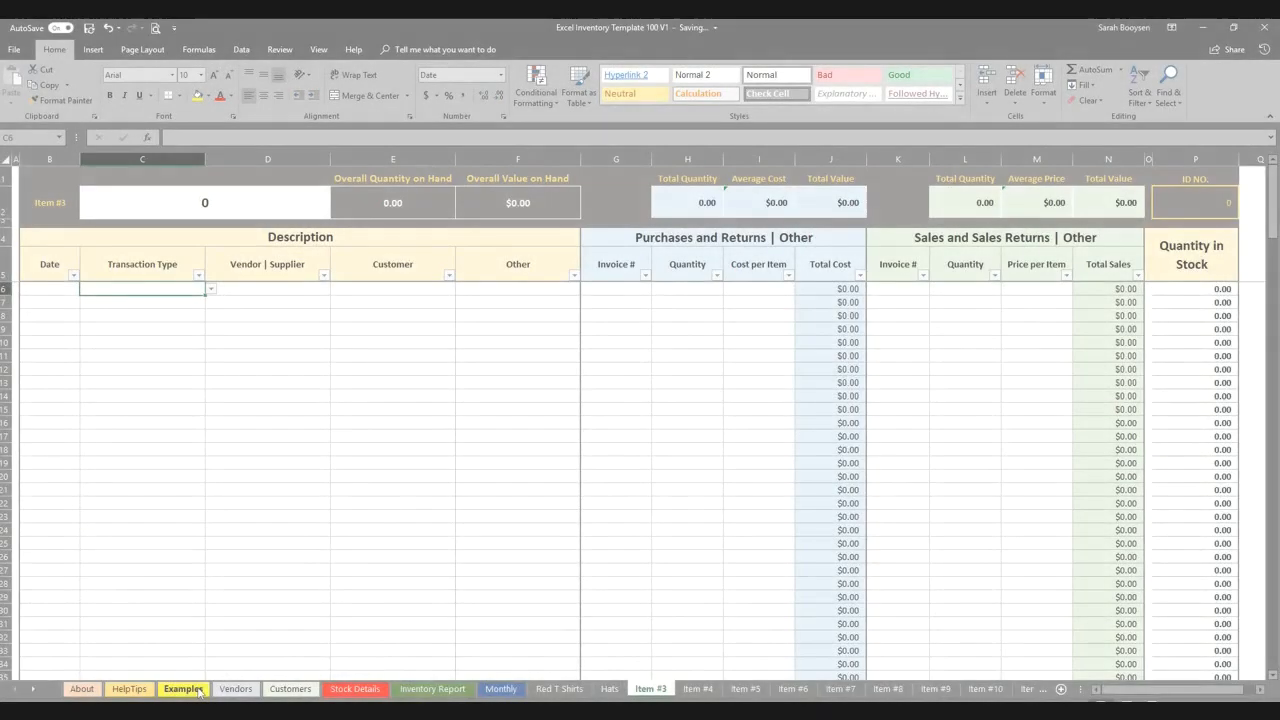
- Examine the Red T-Shirts example on the Examples sheet, including its purchase, stock stolen and stock adjustment transactions
click(200, 690)
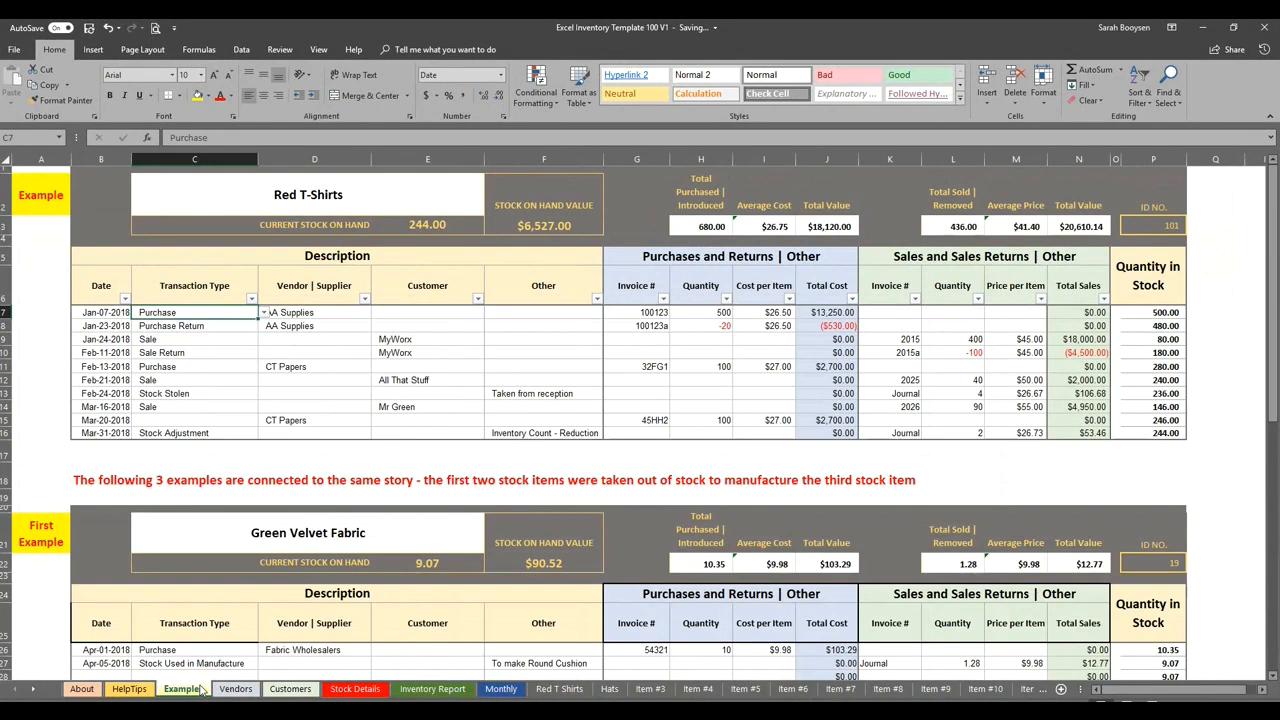
click(104, 312)
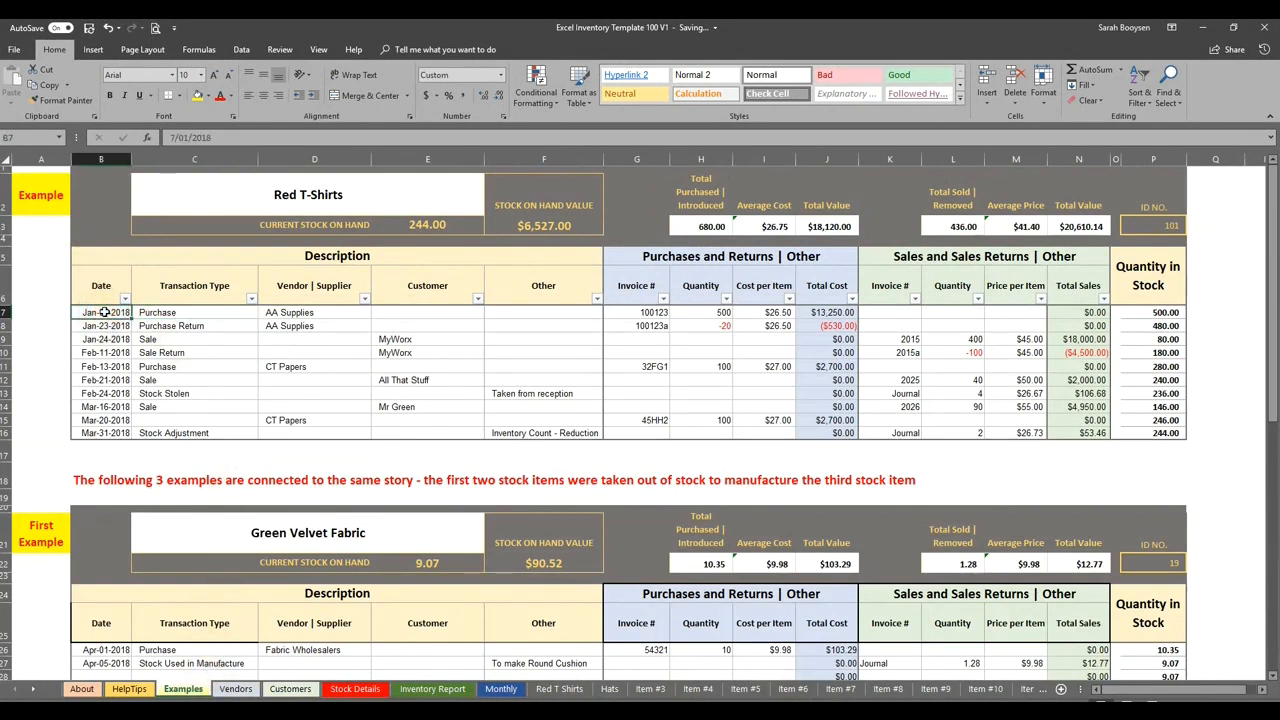
click(277, 188)
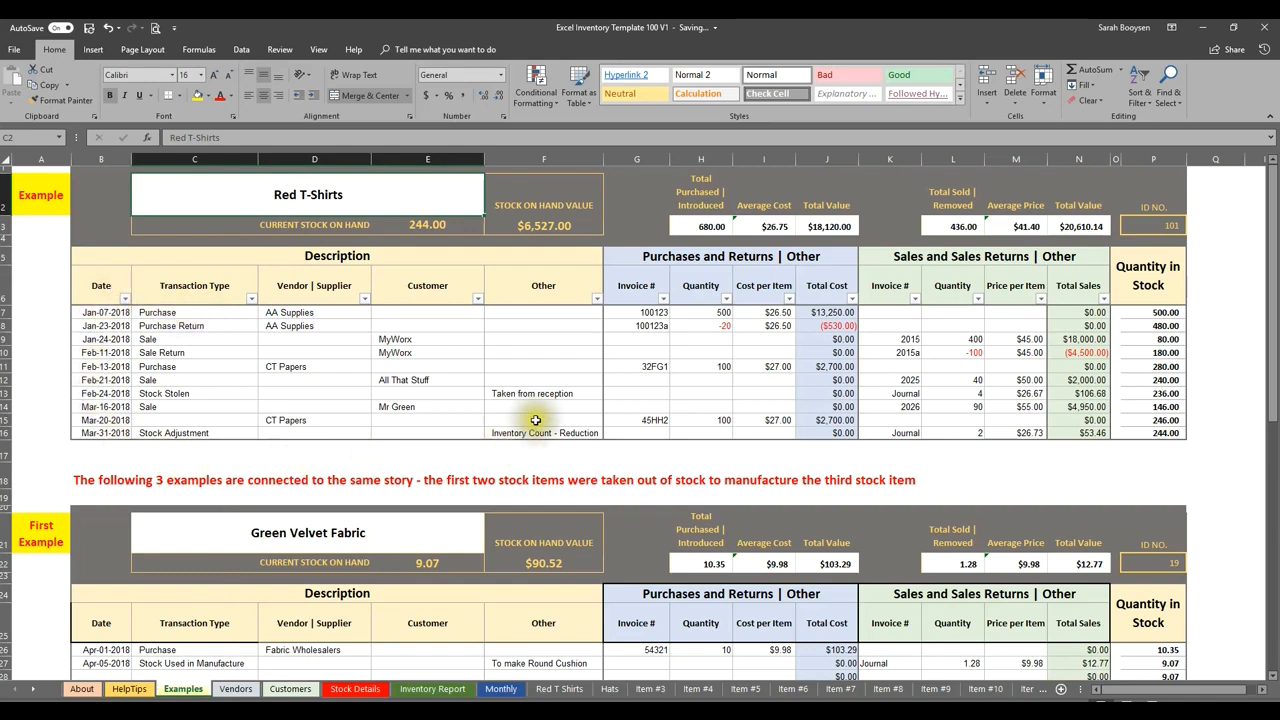
click(188, 325)
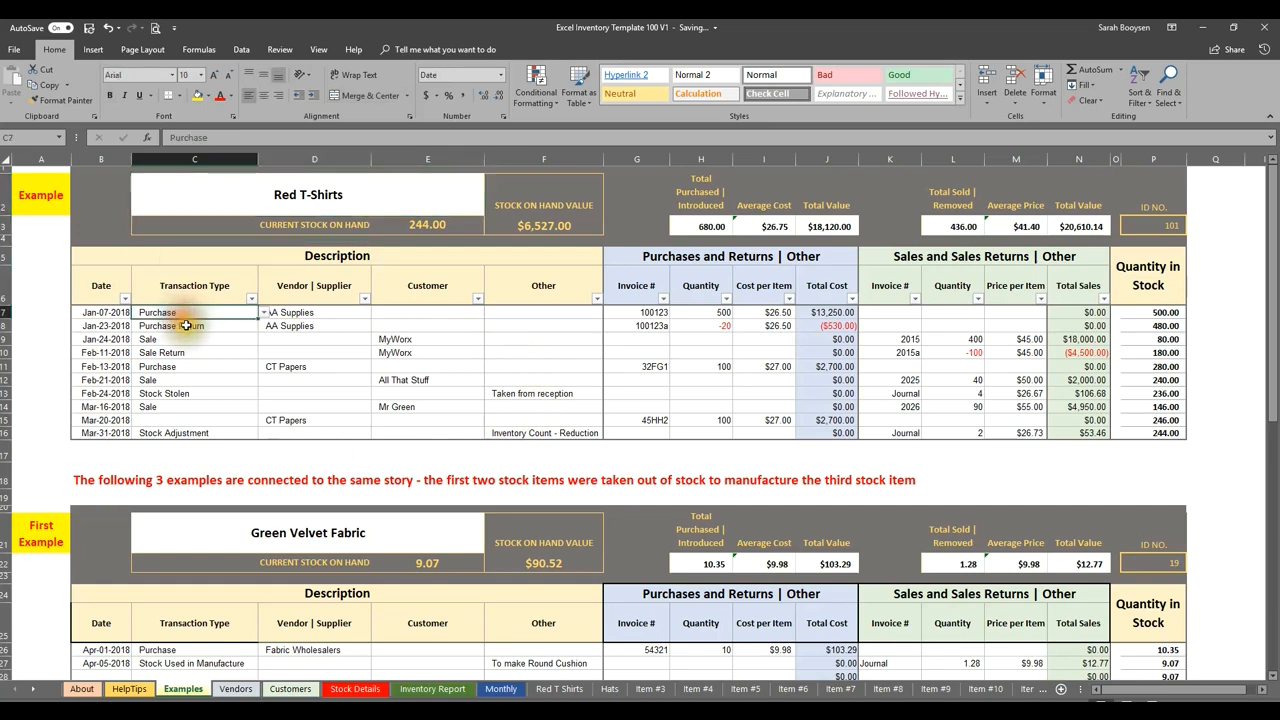
click(173, 396)
click(213, 433)
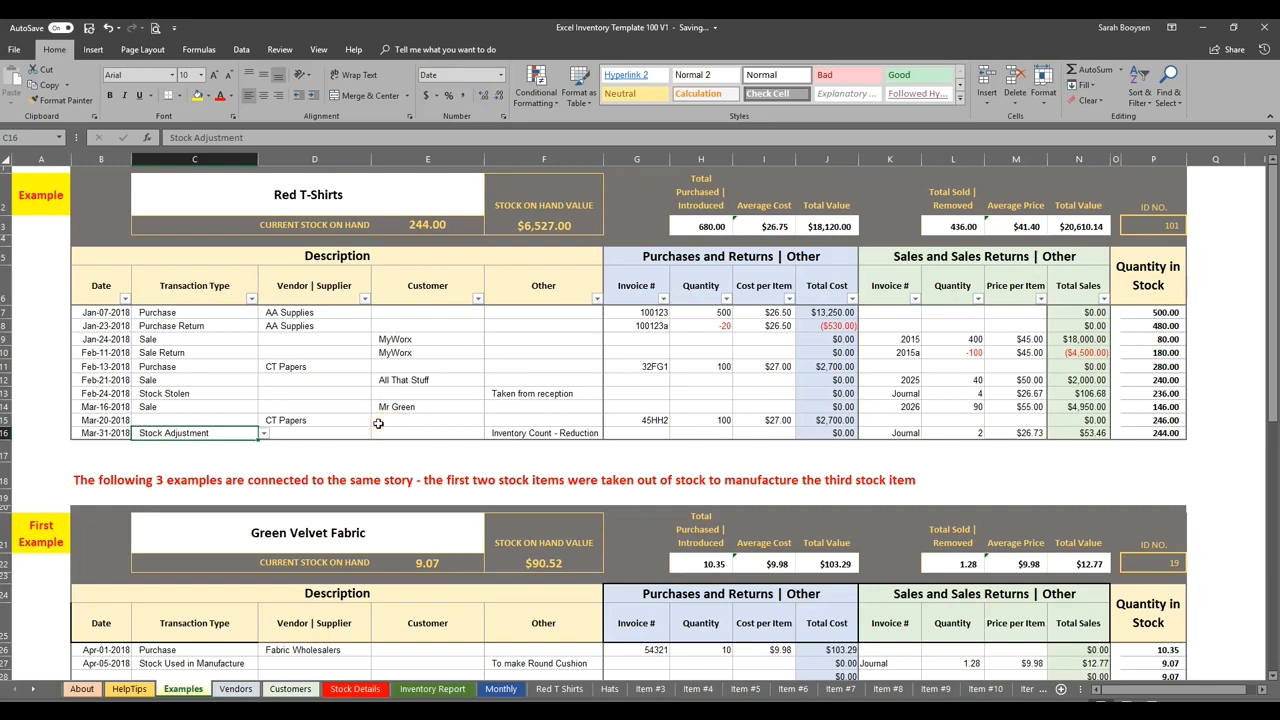
- Examine the linked Green Velvet Fabric and Zippers examples, including the price of the zipper used in manufacture
scroll(378, 424, down, 3)
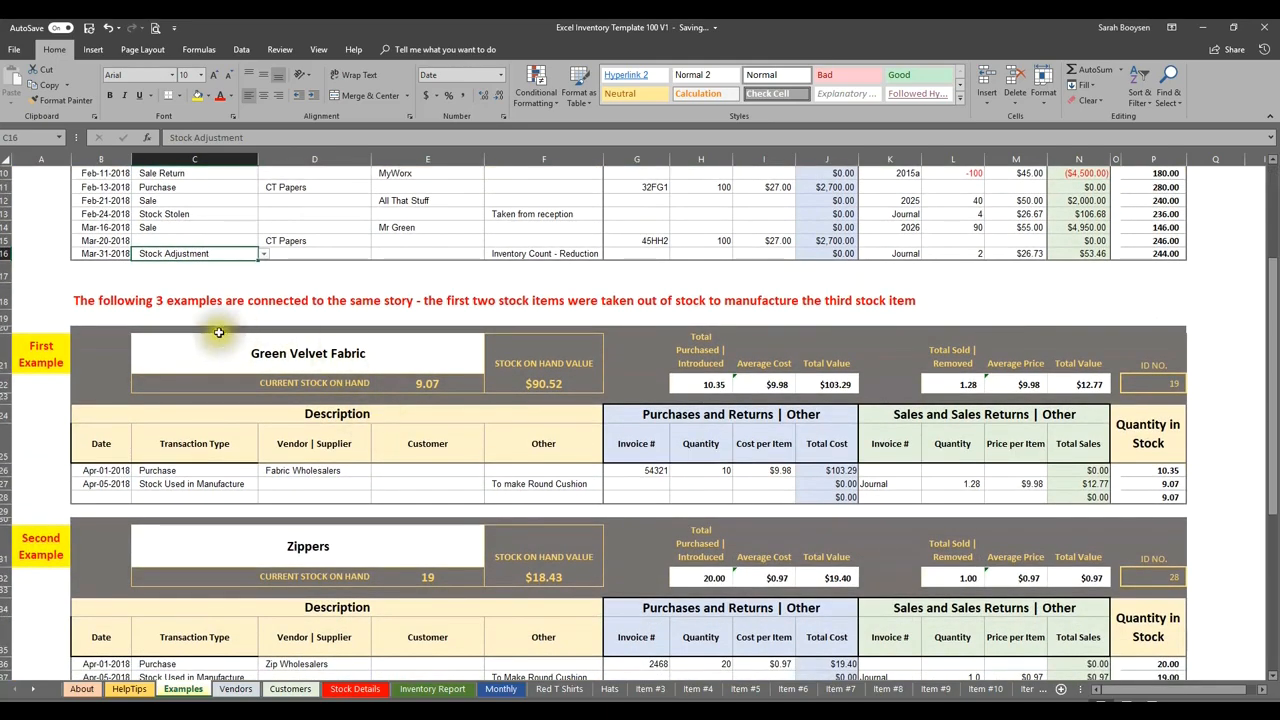
click(47, 302)
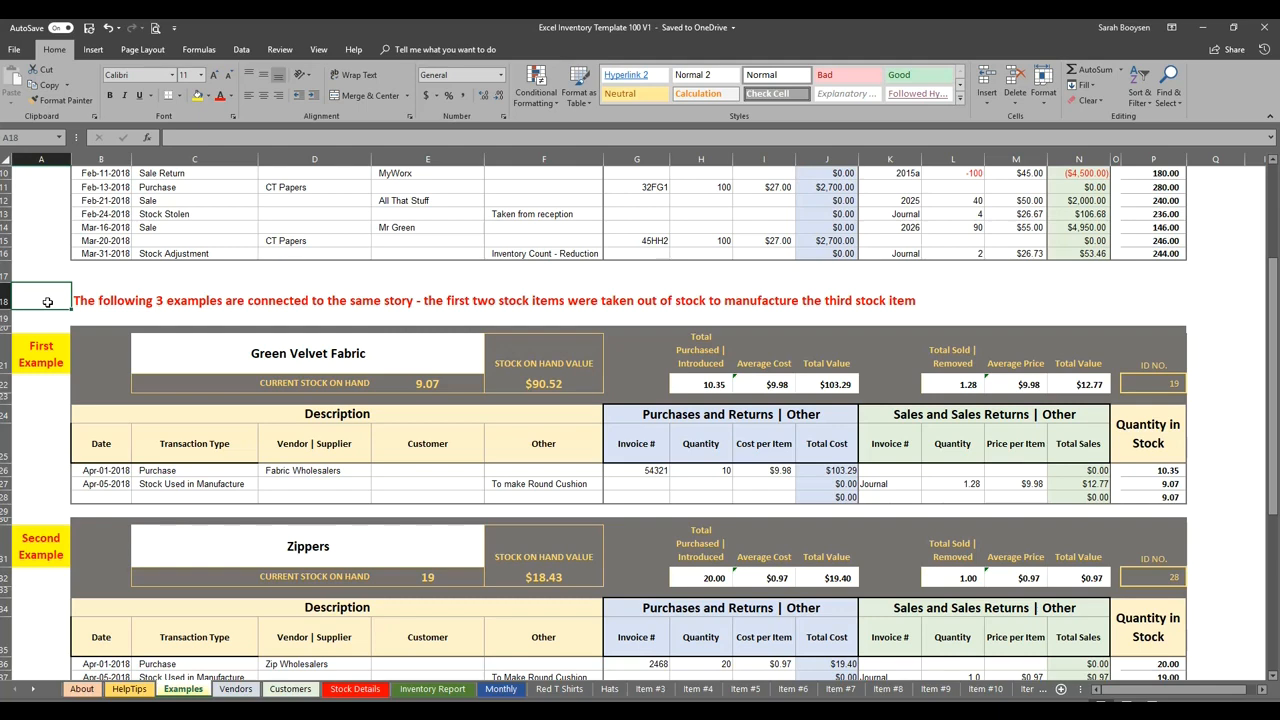
click(268, 345)
scroll(262, 342, down, 1)
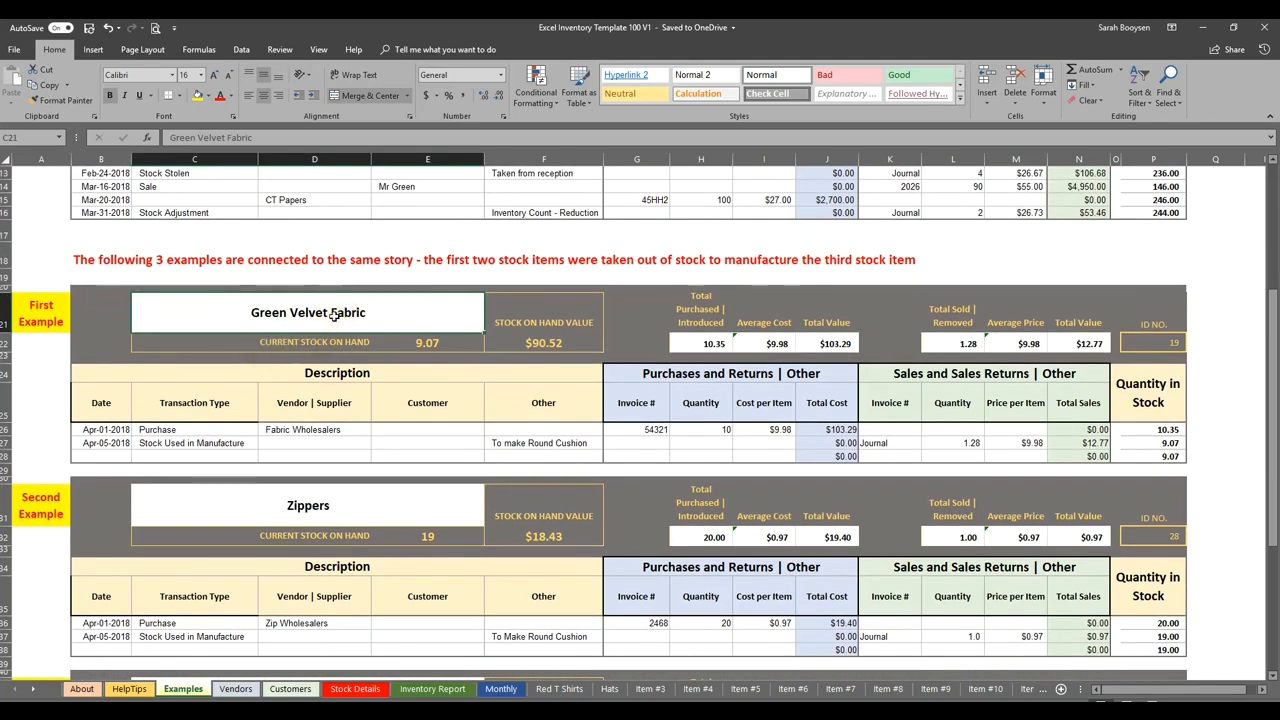
click(369, 508)
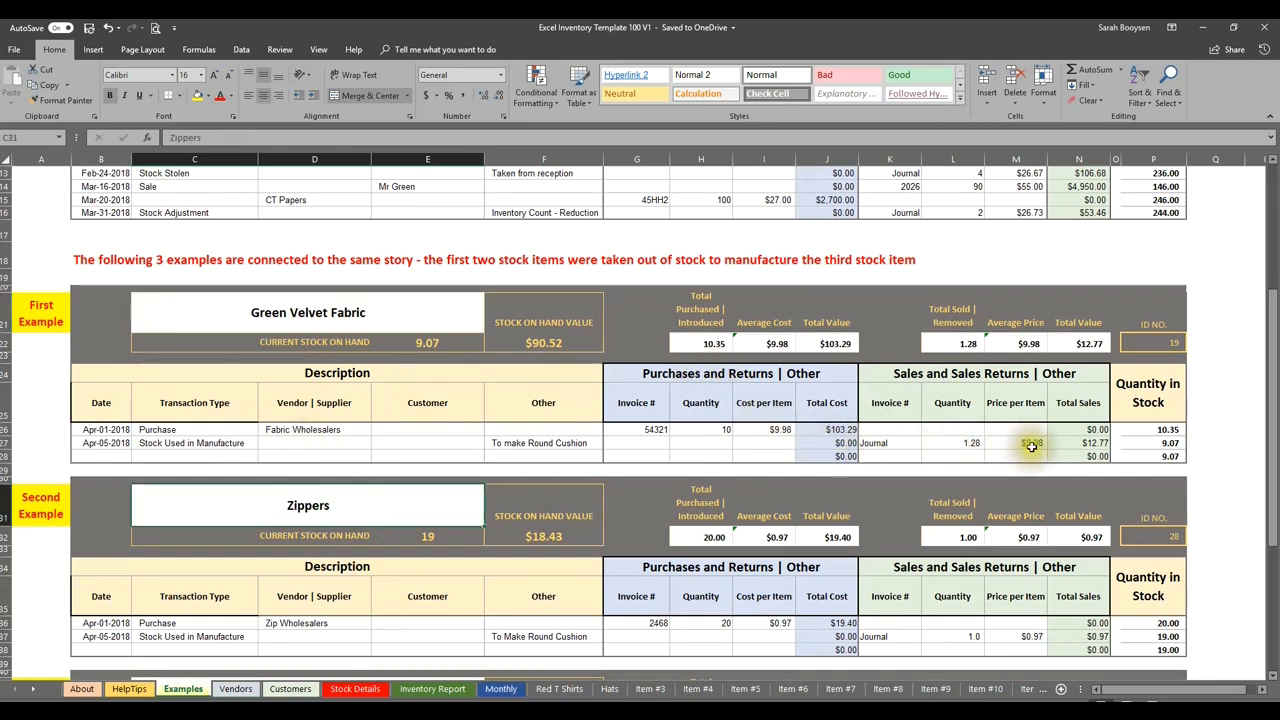
click(1015, 636)
scroll(985, 472, down, 1)
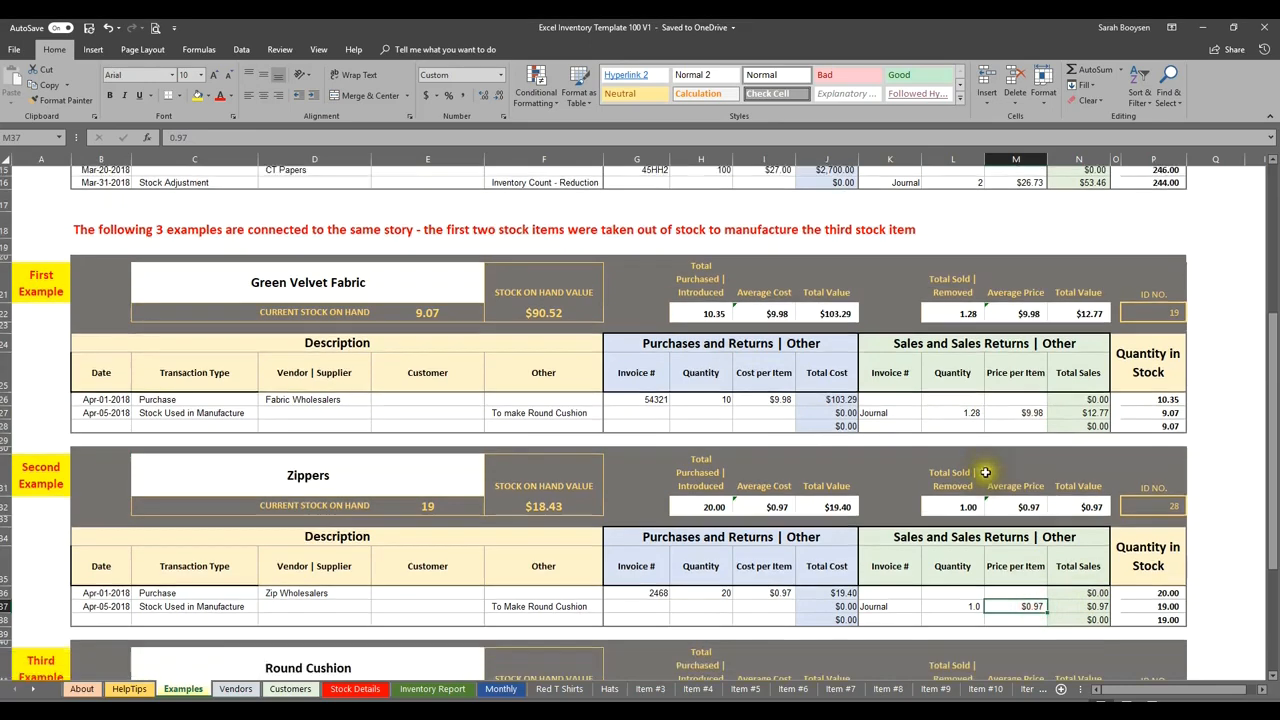
- Examine the Round Cushion example's Stock Introduced transaction and its in-house manufacture note, then open the About sheet
scroll(985, 472, down, 4)
click(302, 417)
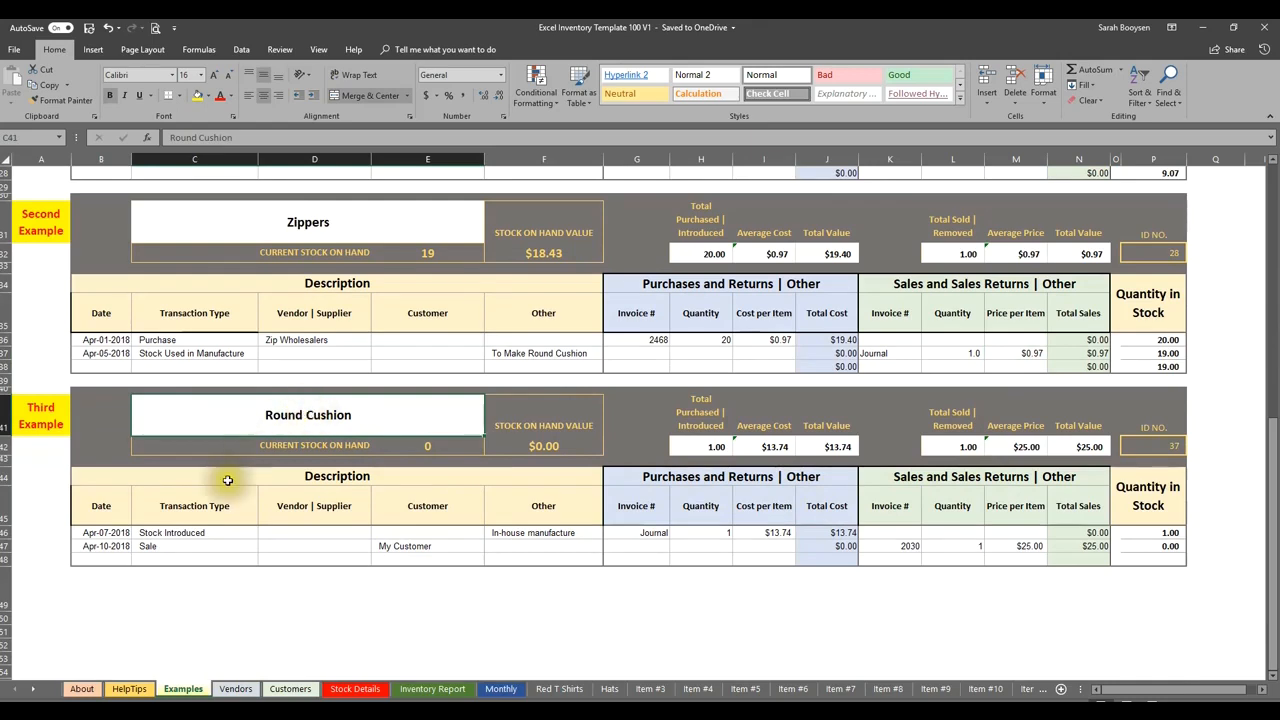
click(205, 533)
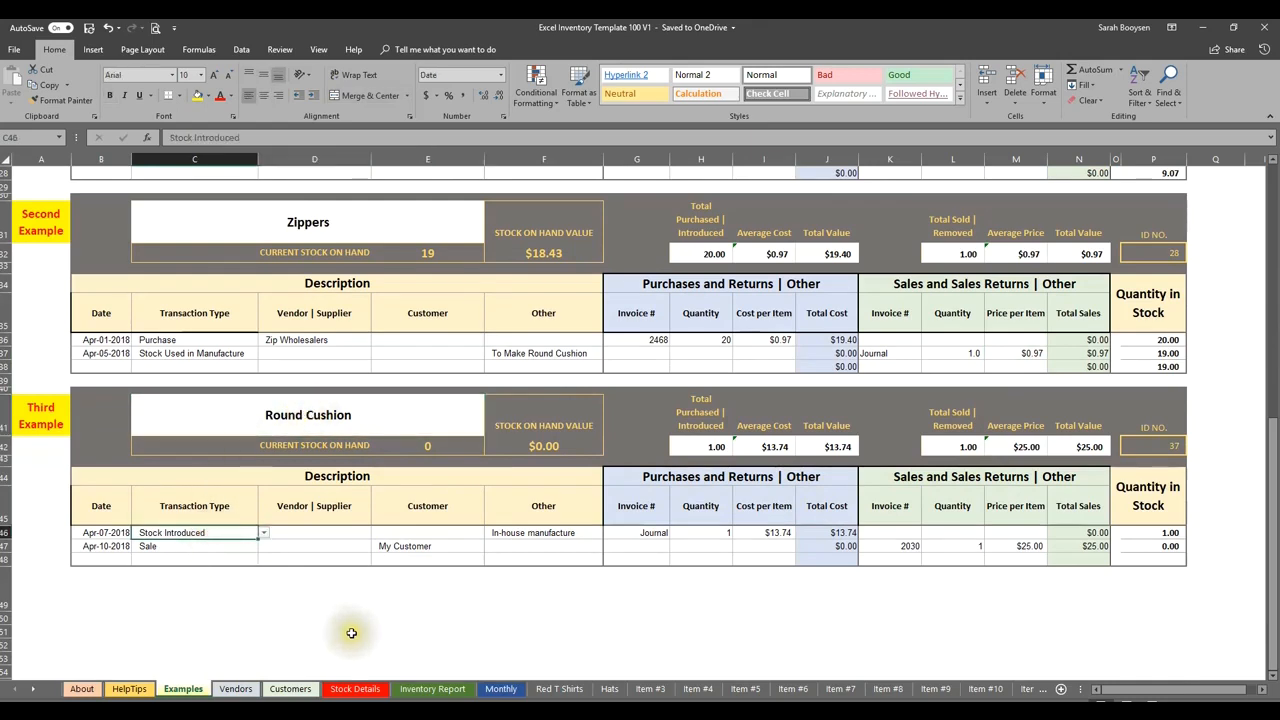
click(563, 535)
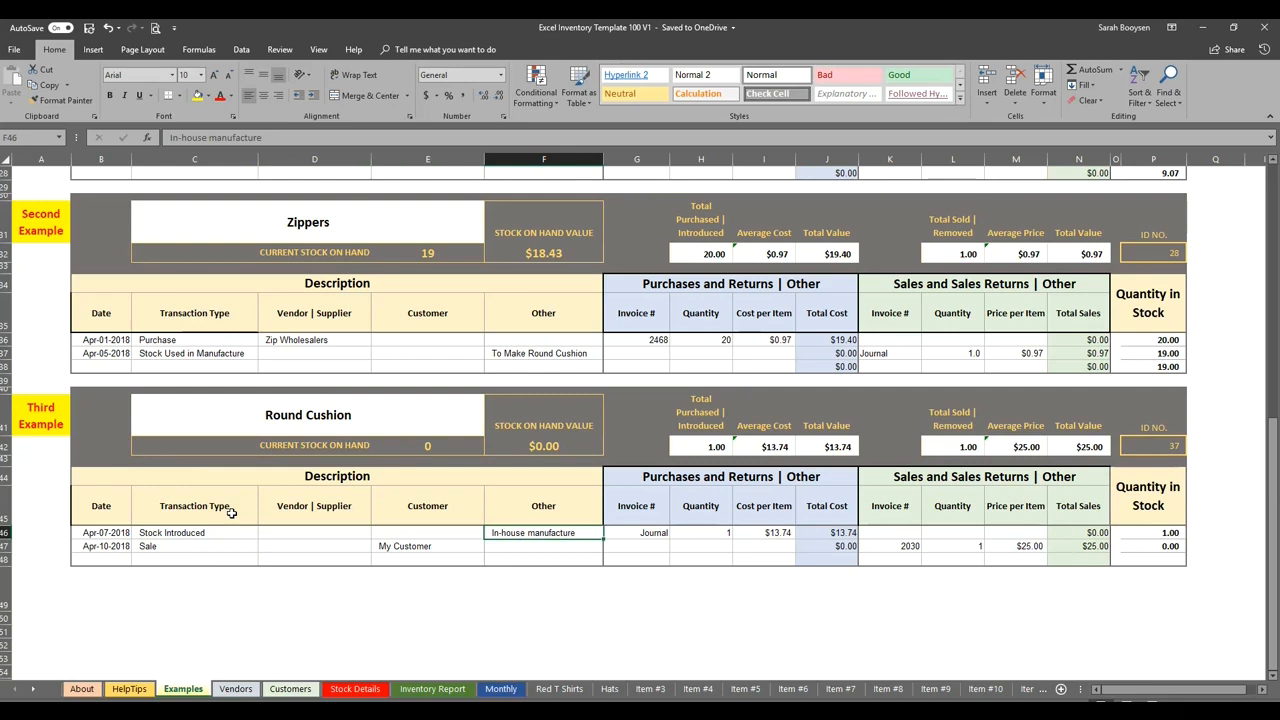
scroll(231, 512, up, 9)
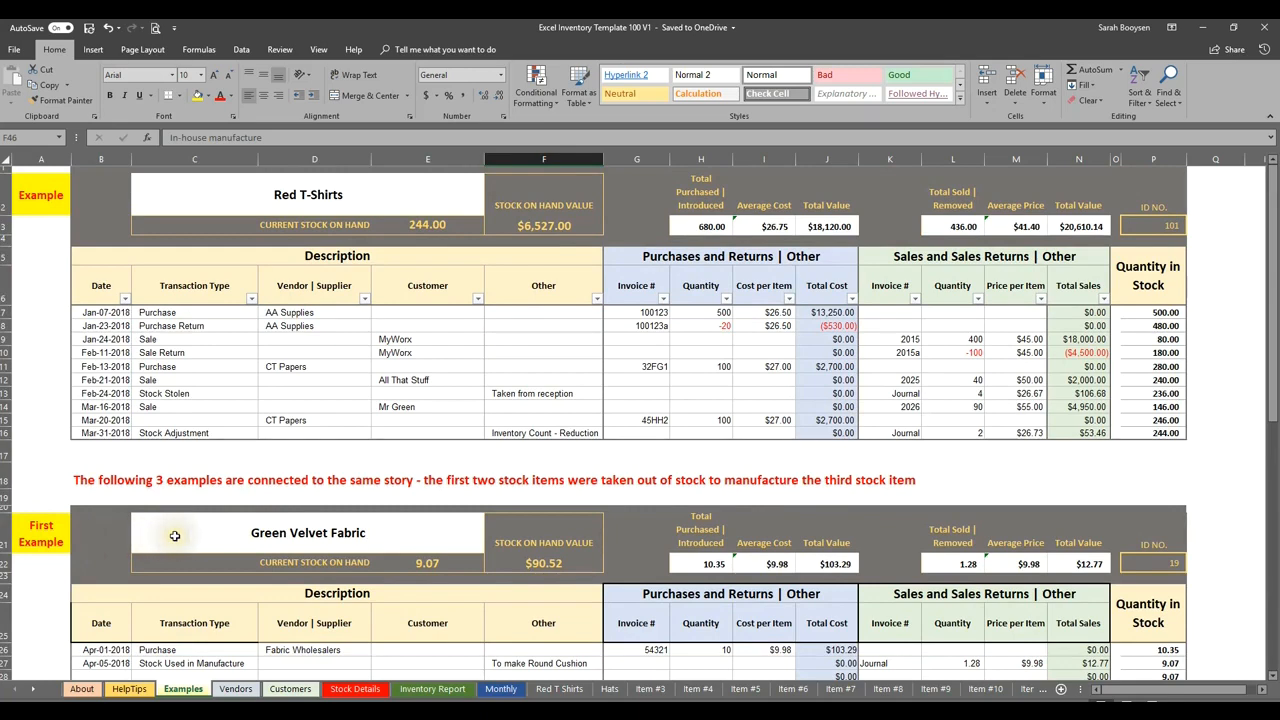
click(83, 689)
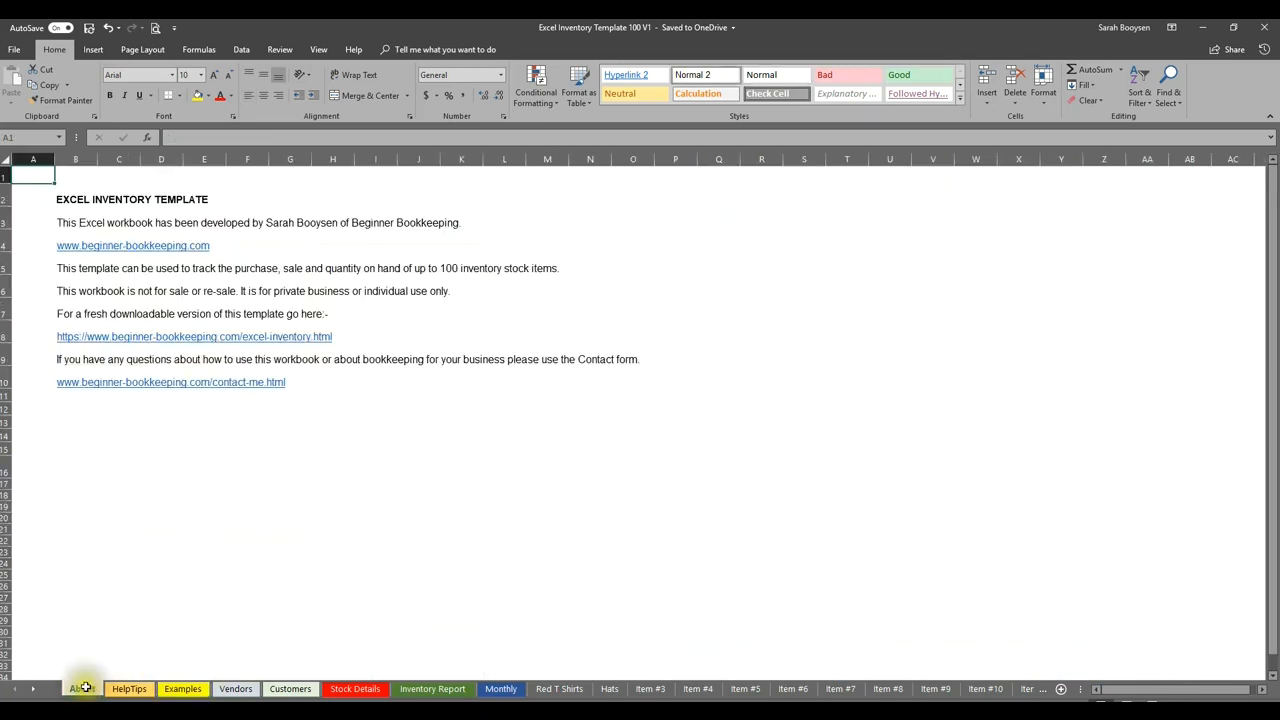